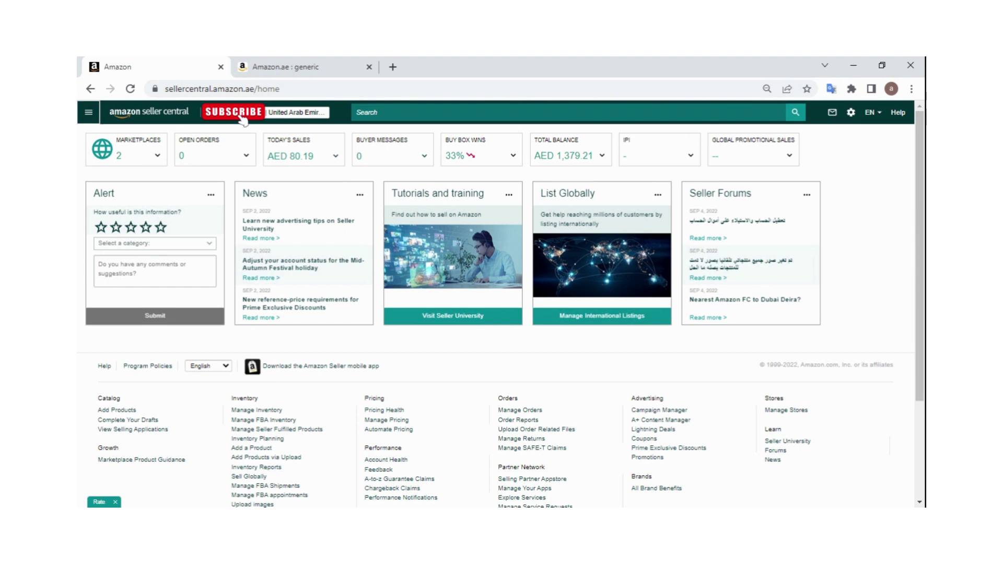
- Open the Add Products page for the catalog and activate its product search field
left_click(88, 113)
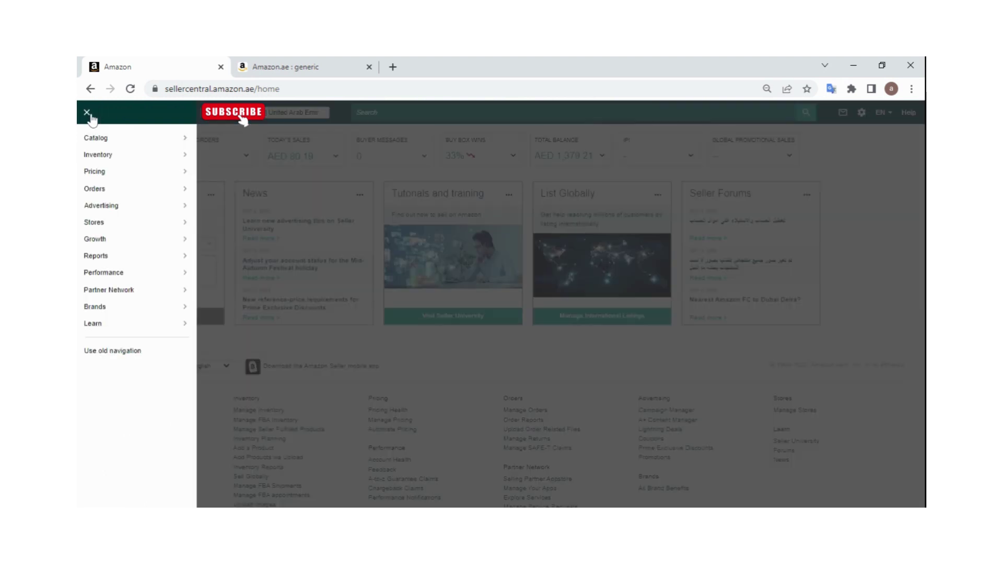
mouse_move(139, 146)
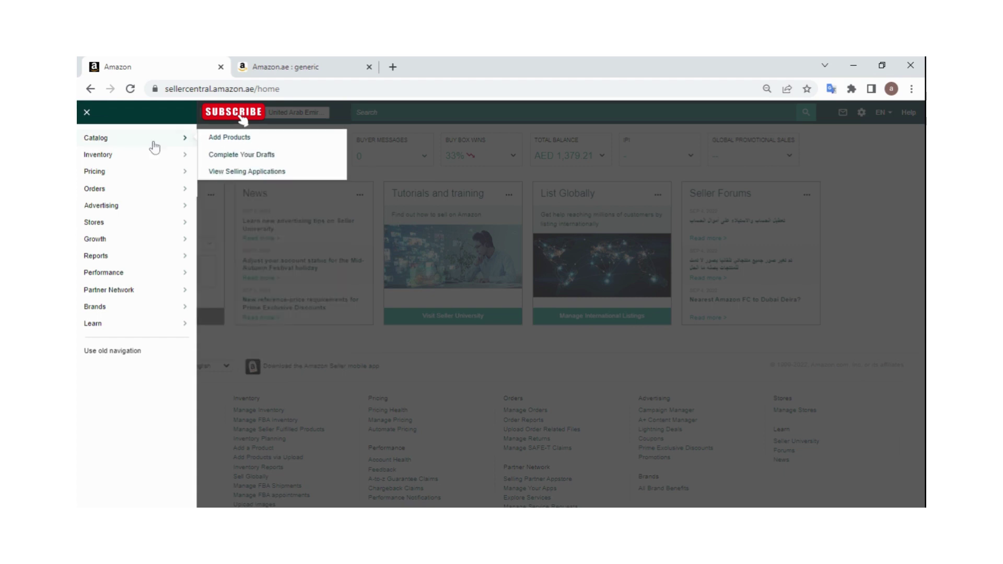
left_click(248, 139)
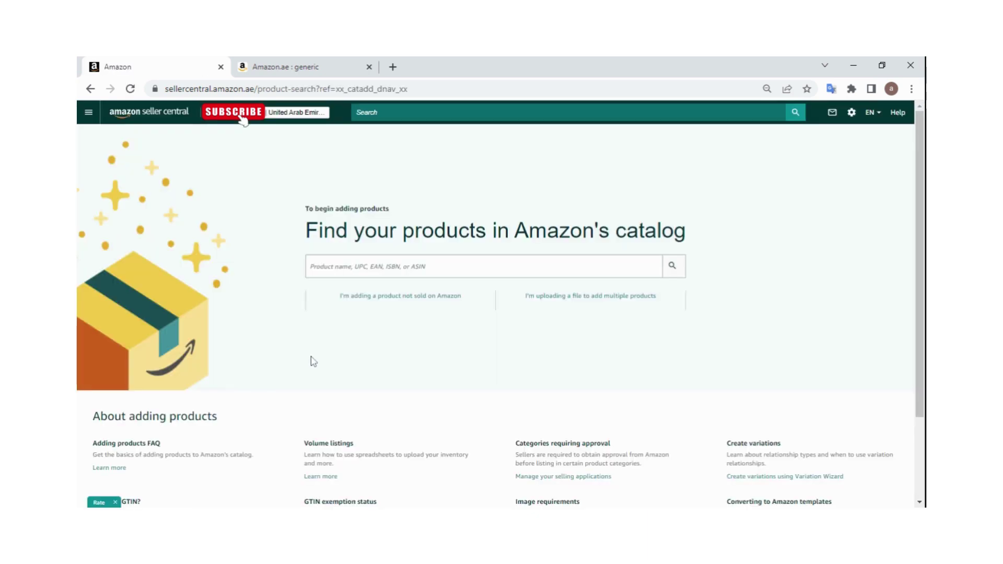
left_click(324, 266)
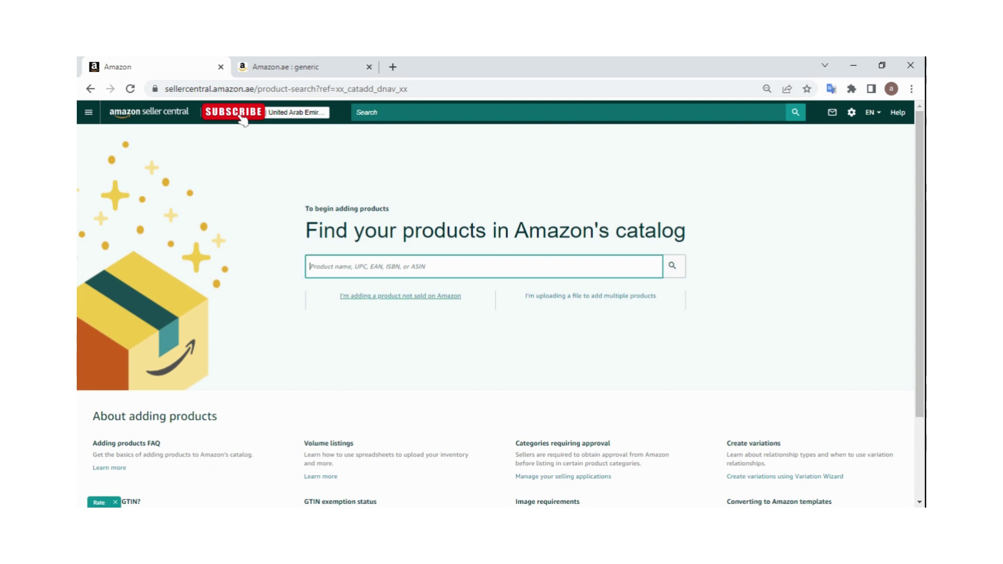
- Browse the "generic" search results on the Amazon.ae store and open the Generic Moon Lamp With Remote listing
left_click(291, 75)
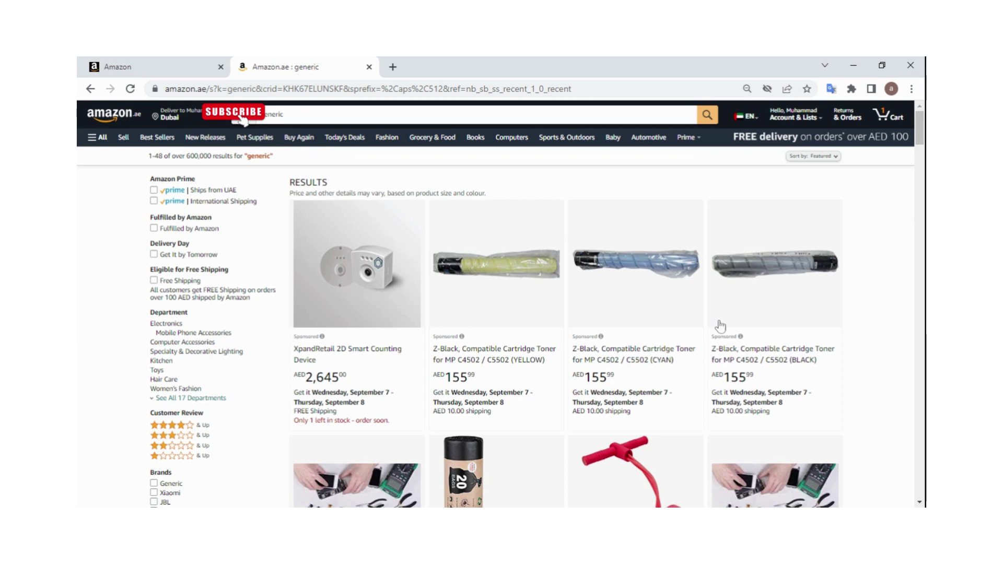
scroll(720, 326, "down", 2)
scroll(707, 353, "down", 3)
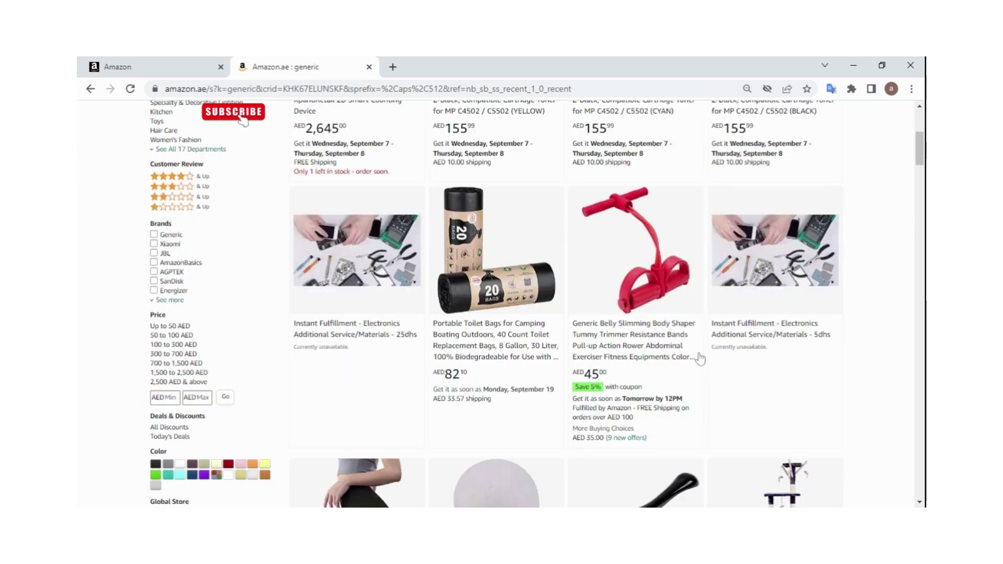
scroll(705, 350, "down", 1)
scroll(708, 343, "down", 6)
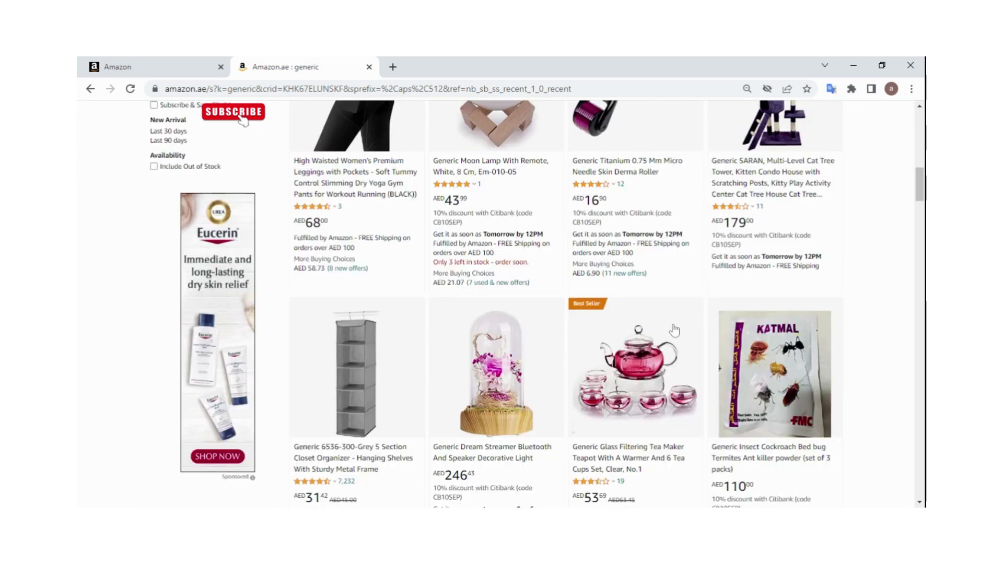
scroll(674, 328, "up", 2)
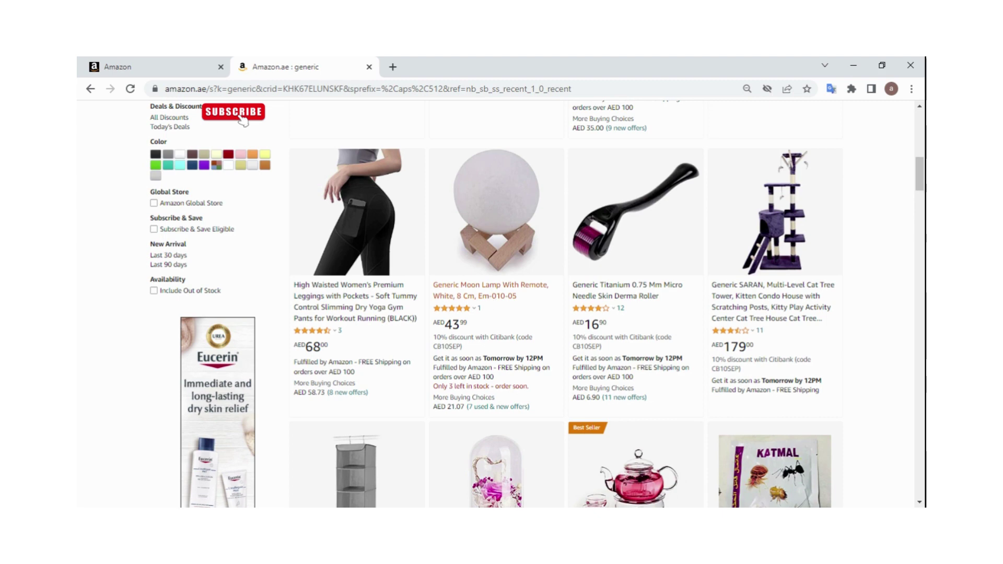
left_click(490, 296)
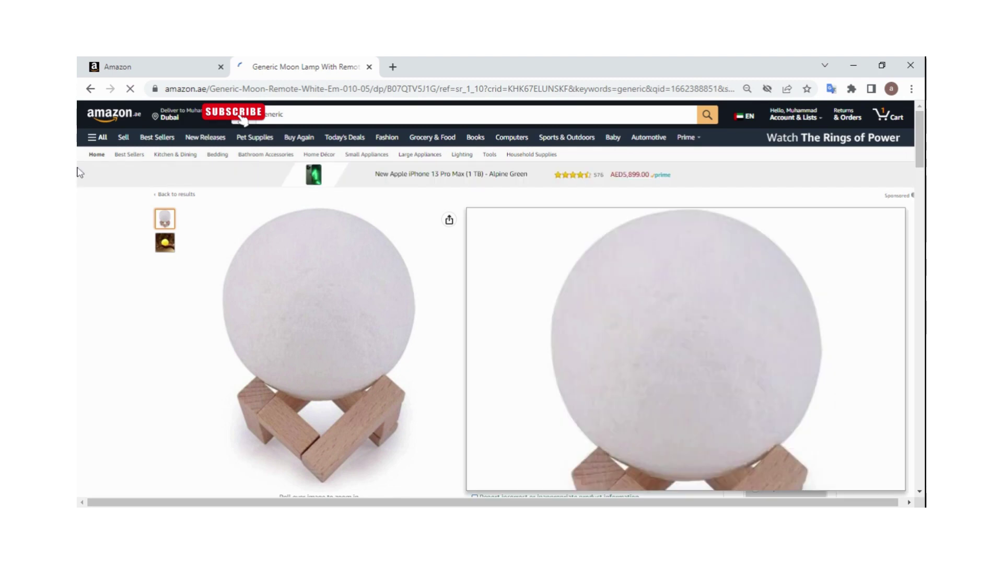
- Return to the generic results, reopen the Generic Moon Lamp With Remote listing and review its product details
key("alt+Left")
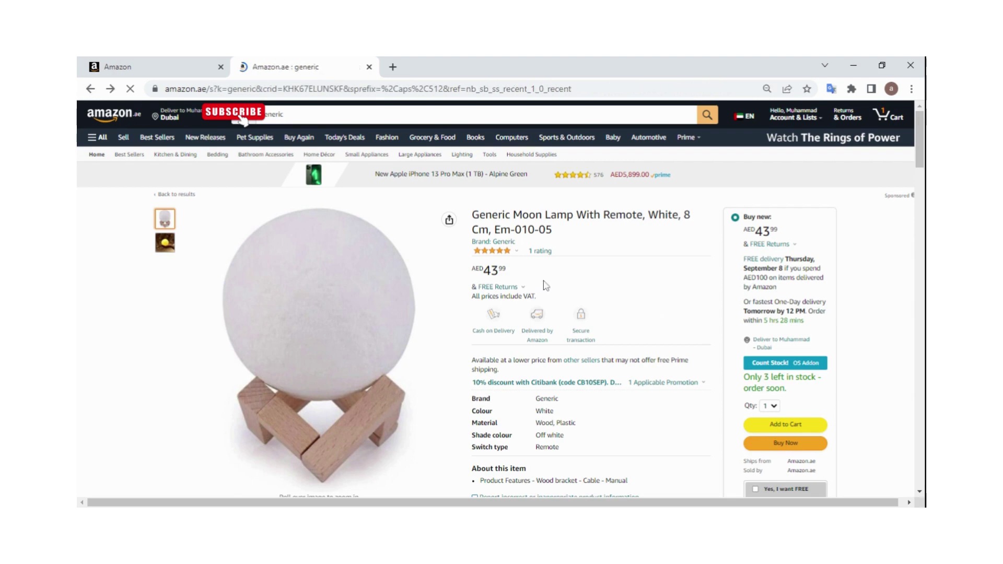
scroll(491, 334, "up", 5)
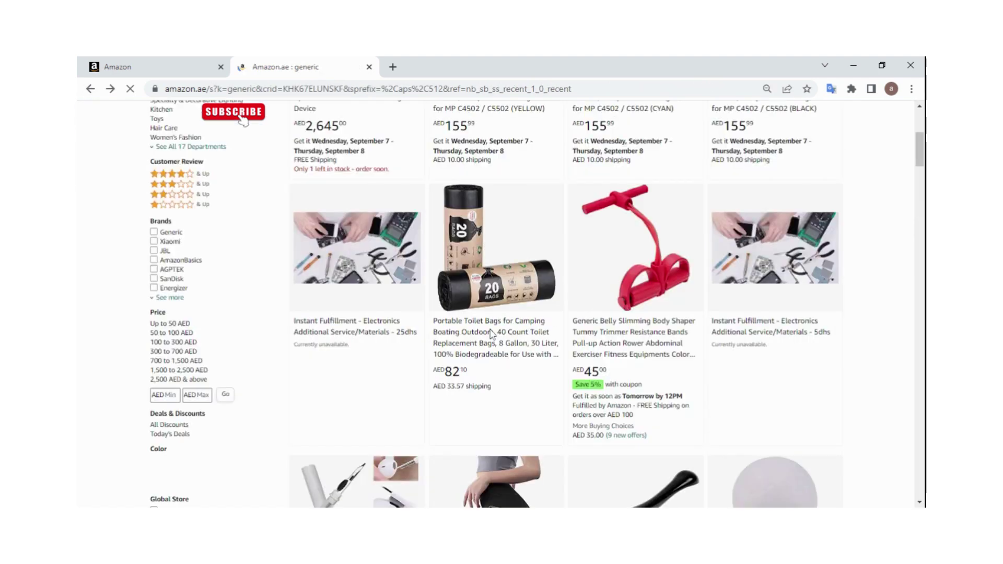
scroll(491, 332, "up", 4)
scroll(627, 261, "down", 10)
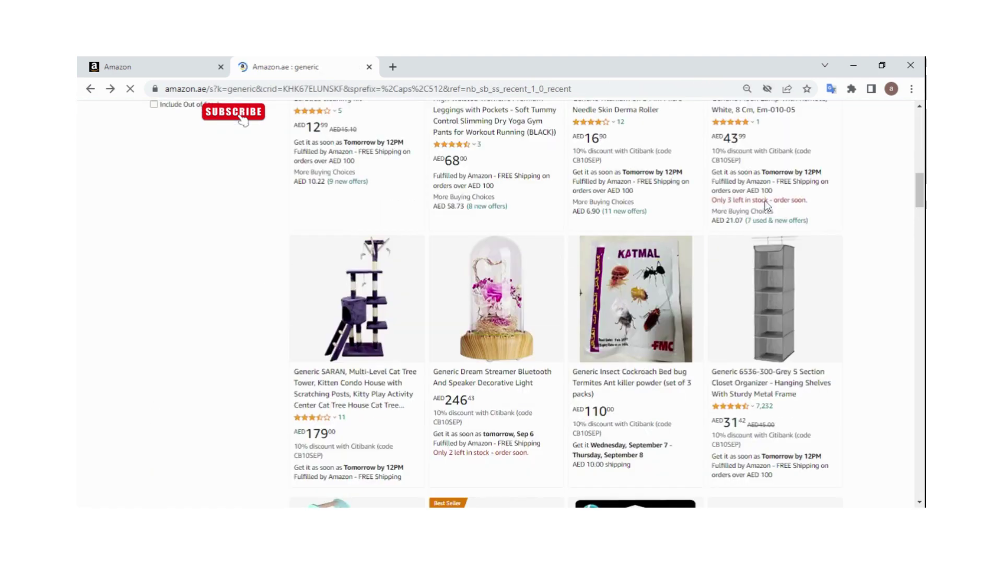
scroll(766, 204, "up", 3)
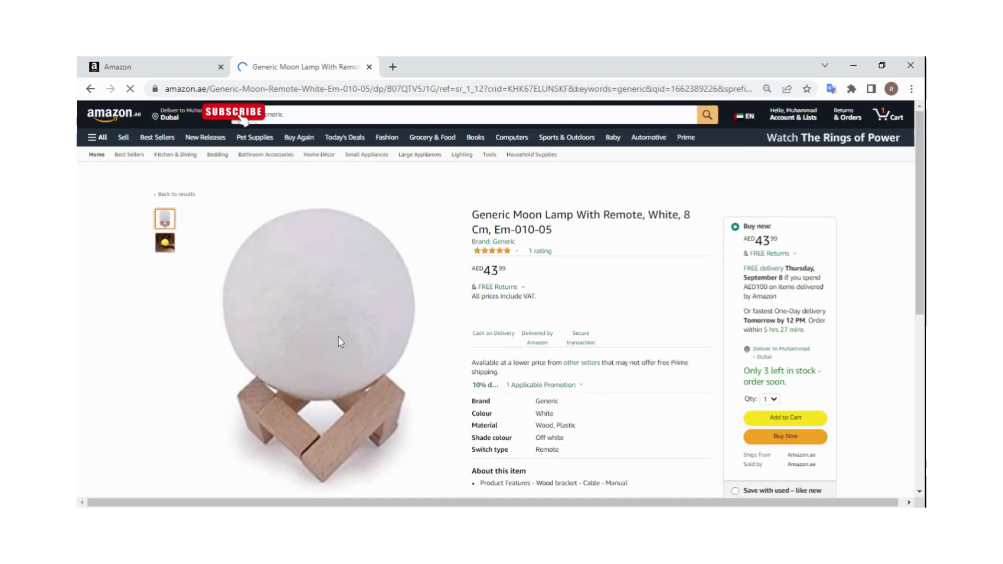
scroll(498, 307, "down", 3)
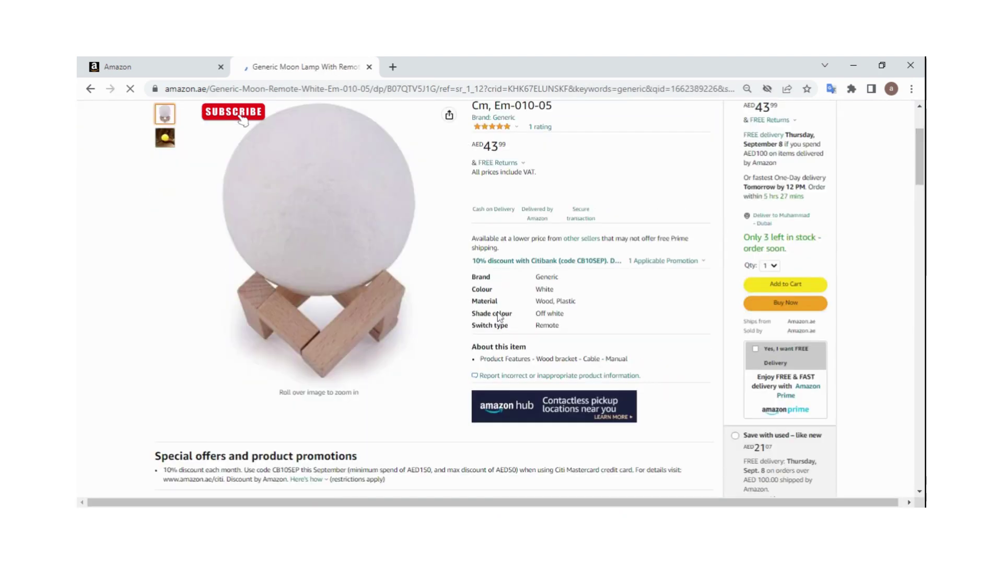
scroll(469, 189, "up", 2)
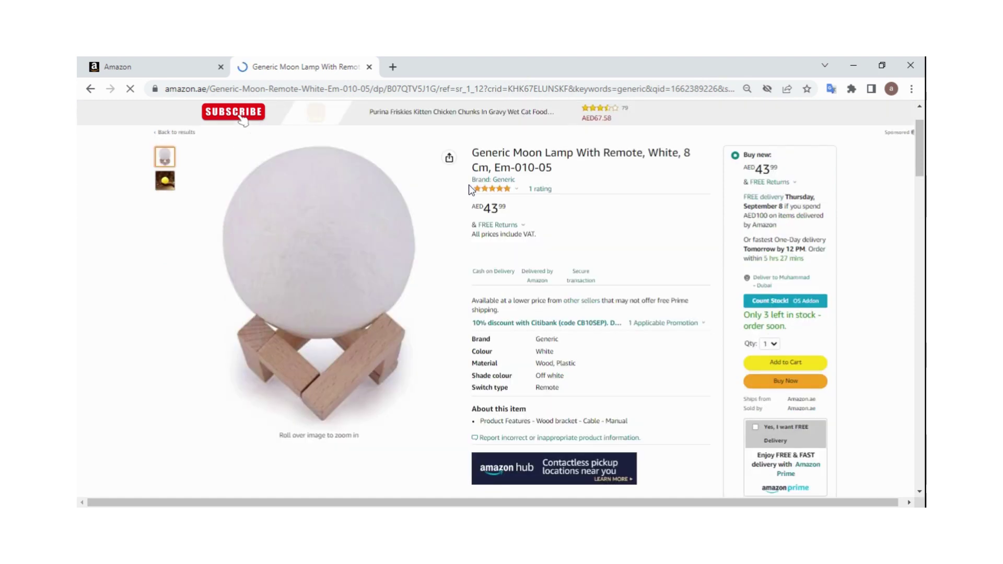
- Copy the start of the lamp's title, search the Seller Central catalog for "Generic Moon Lamp With Remote," and look through the results
left_click(154, 67)
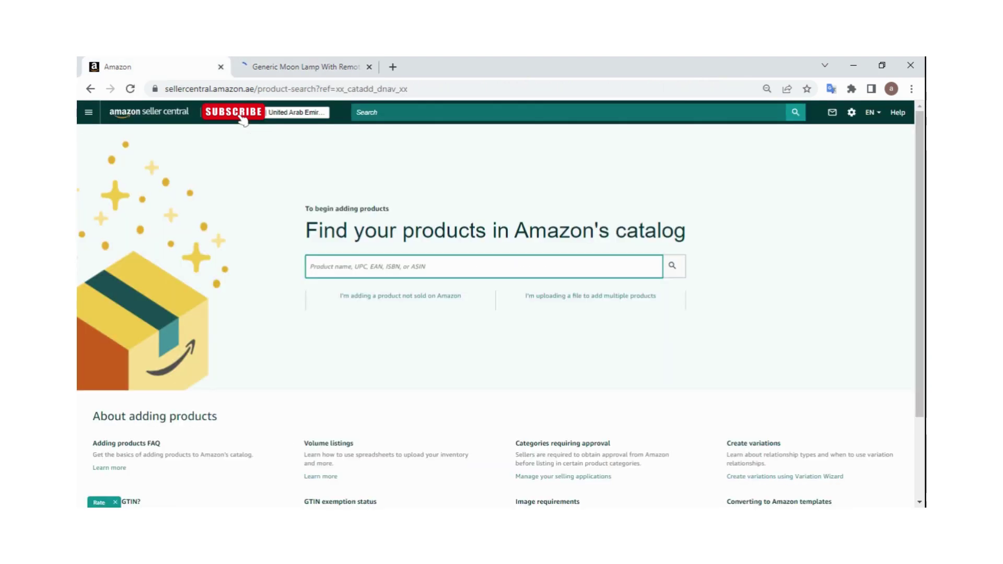
key("ctrl+Tab")
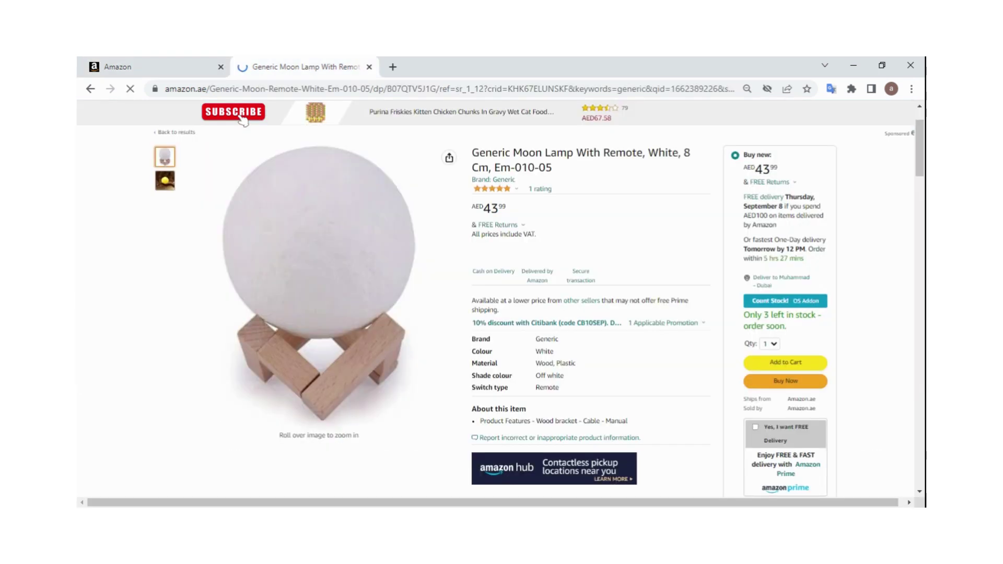
left_click_drag(472, 152, 647, 153)
key("ctrl+c")
left_click(90, 59)
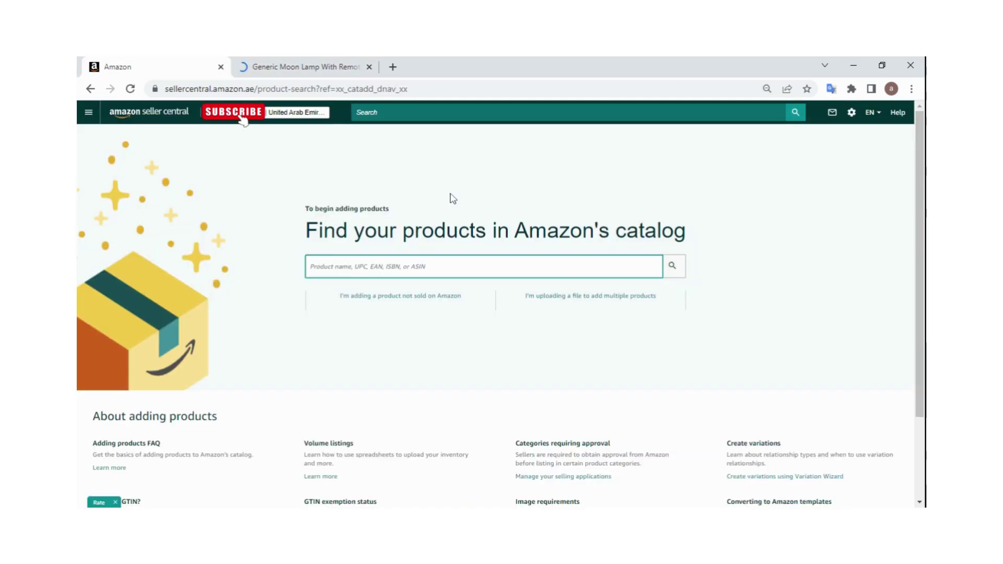
key("ctrl+v")
key("Return")
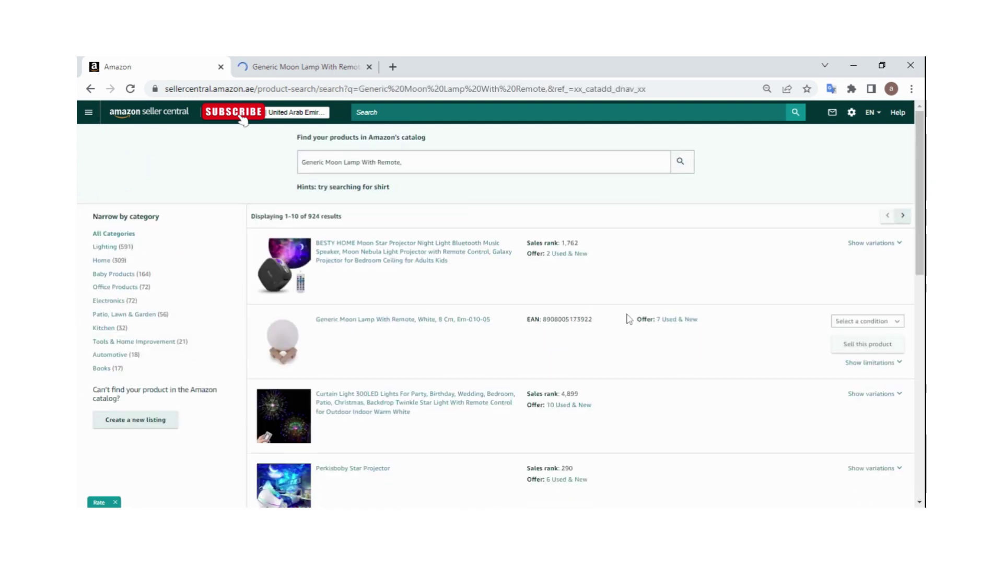
scroll(628, 319, "down", 5)
scroll(627, 336, "up", 5)
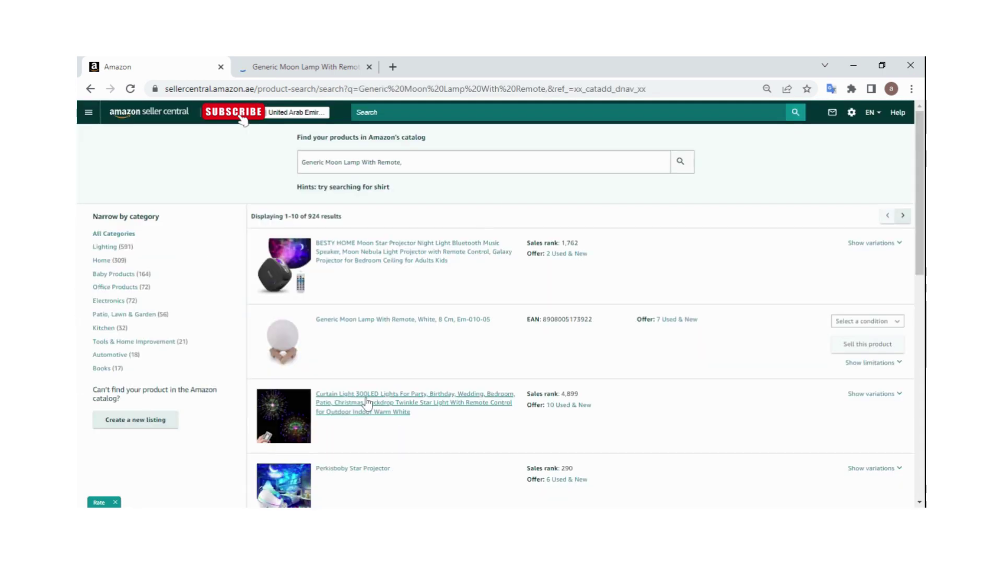
scroll(367, 403, "down", 9)
scroll(430, 372, "up", 9)
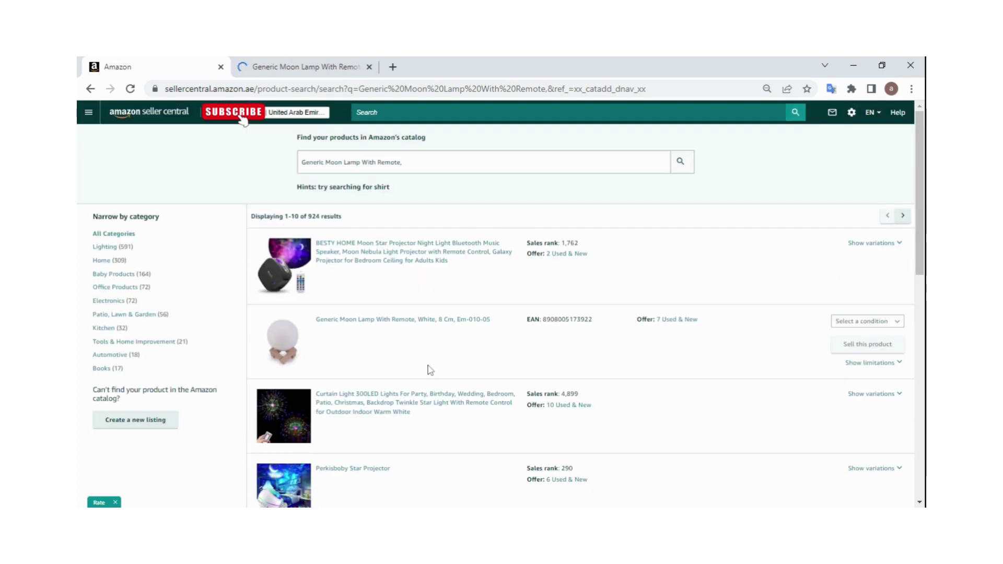
- Copy the lamp's full title and search the catalog for "Generic Moon Lamp With Remote, White, 8 Cm, Em-010-05"
left_click(246, 66)
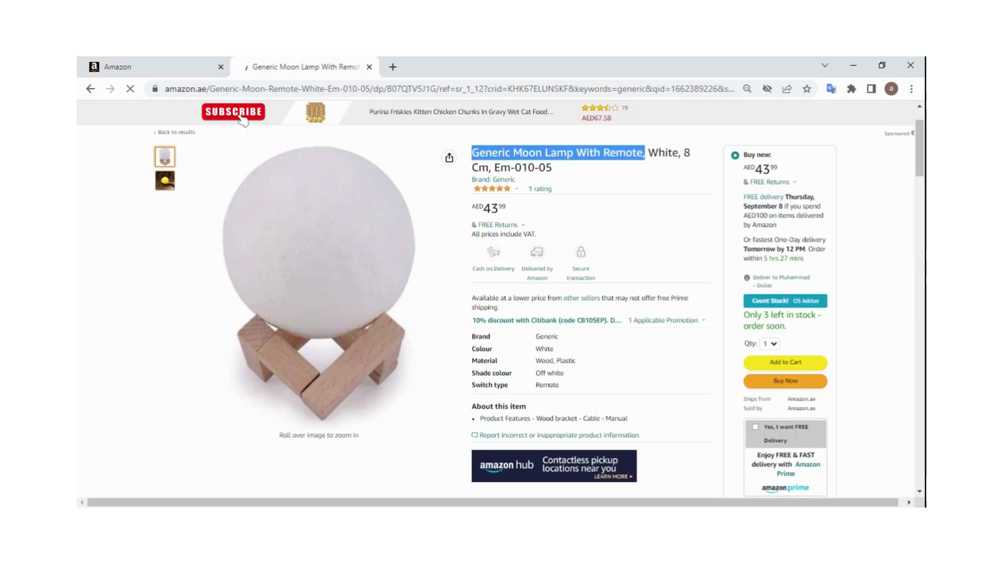
left_click(473, 158)
left_click_drag(474, 158, 551, 172)
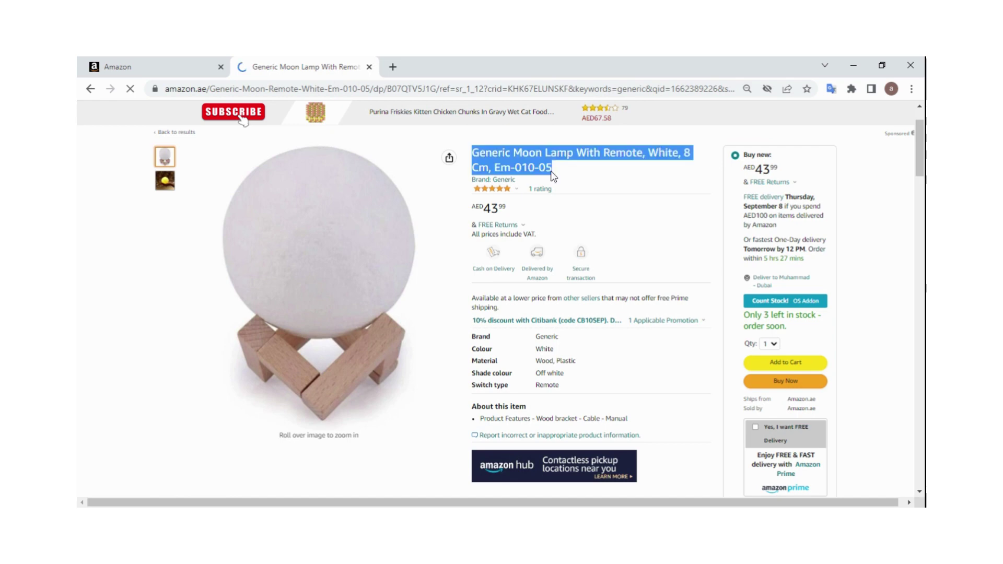
left_click(179, 63)
left_click(402, 163)
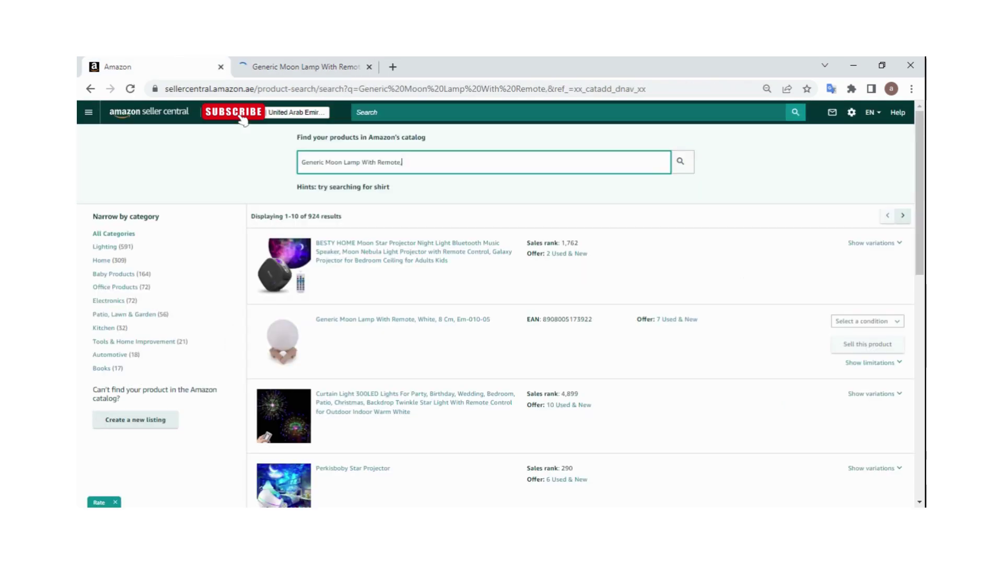
type("White, 8 Cm, Em-010-05")
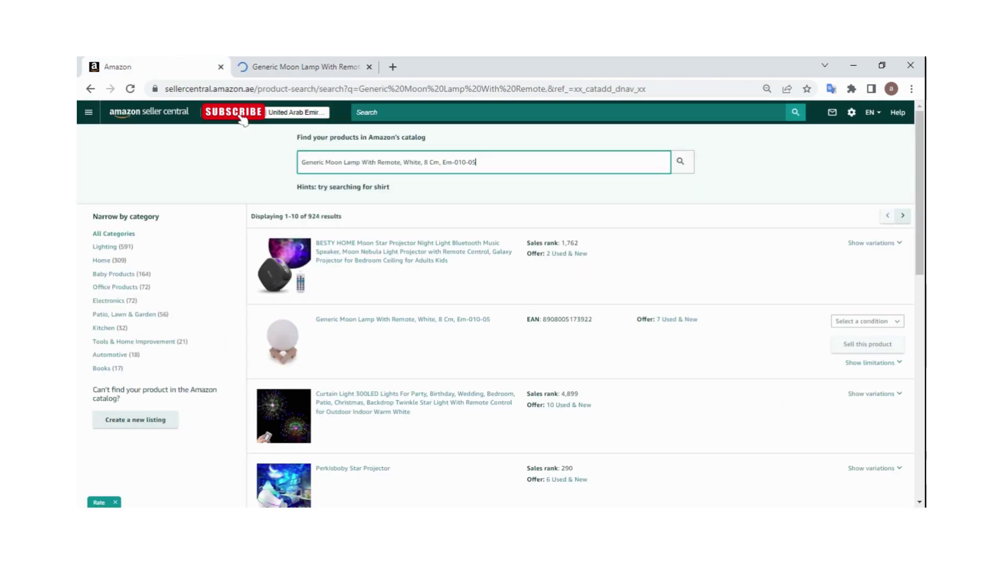
left_click(679, 166)
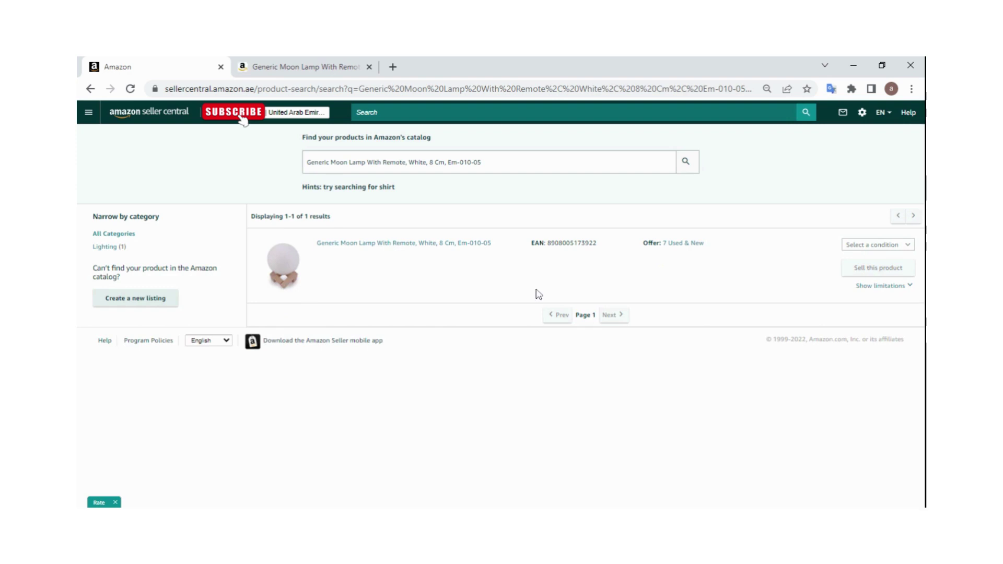
- Return to the lamp's store listing and select its ASIN, B07QTV5J1G, in the additional product information
key("ctrl+Tab")
key("ctrl+Tab")
key("ctrl+Tab")
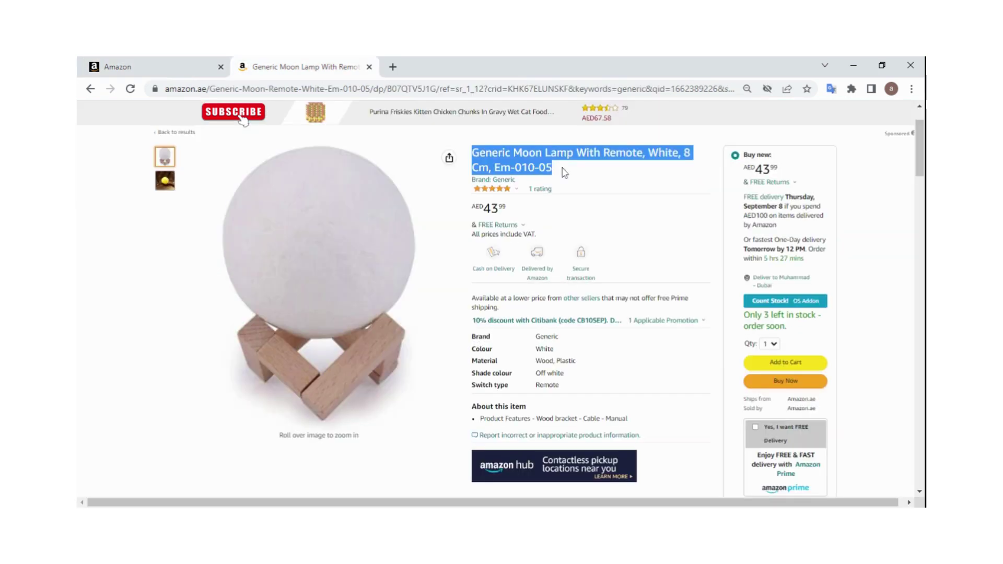
scroll(578, 272, "down", 3)
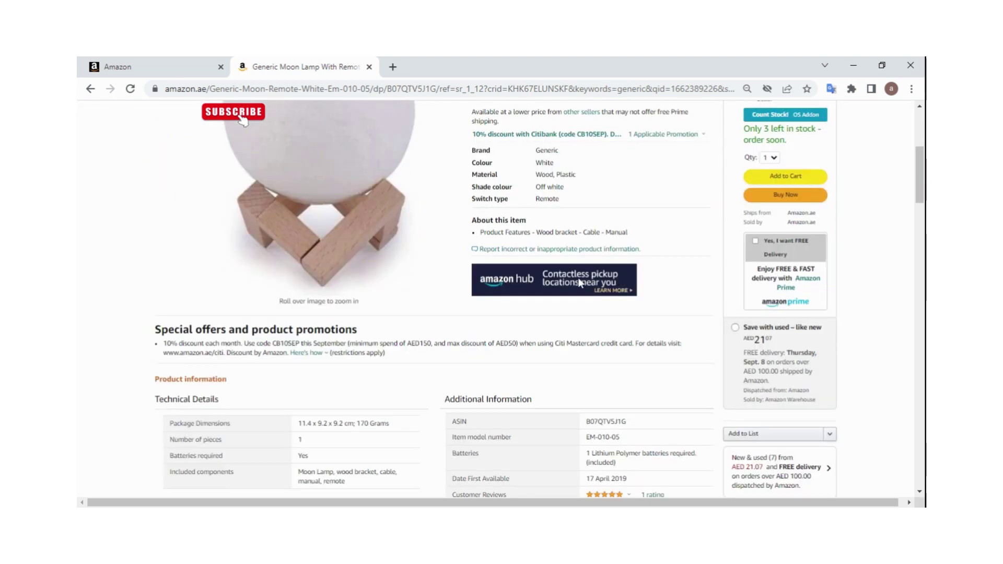
scroll(580, 285, "down", 3)
scroll(582, 288, "down", 1)
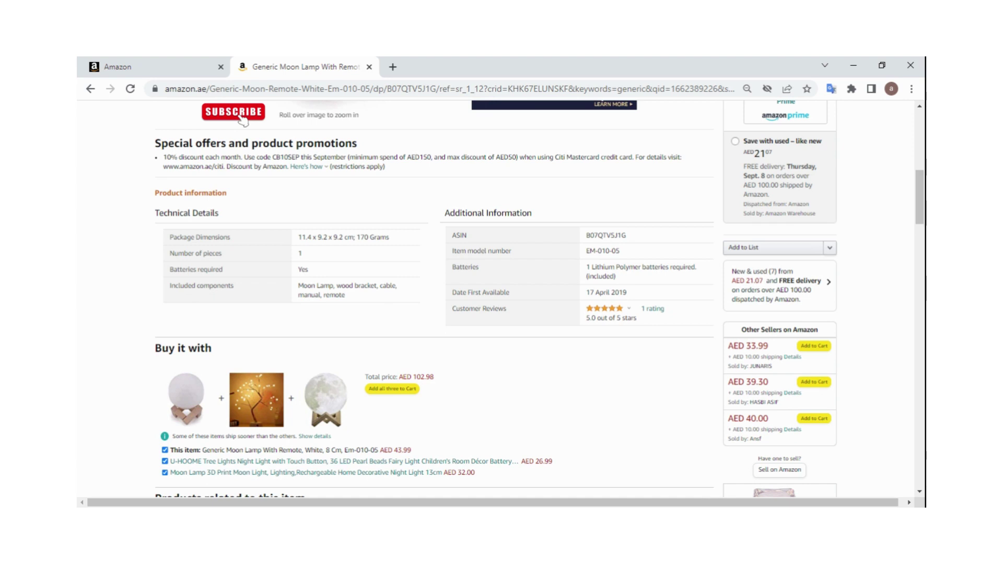
double_click(625, 236)
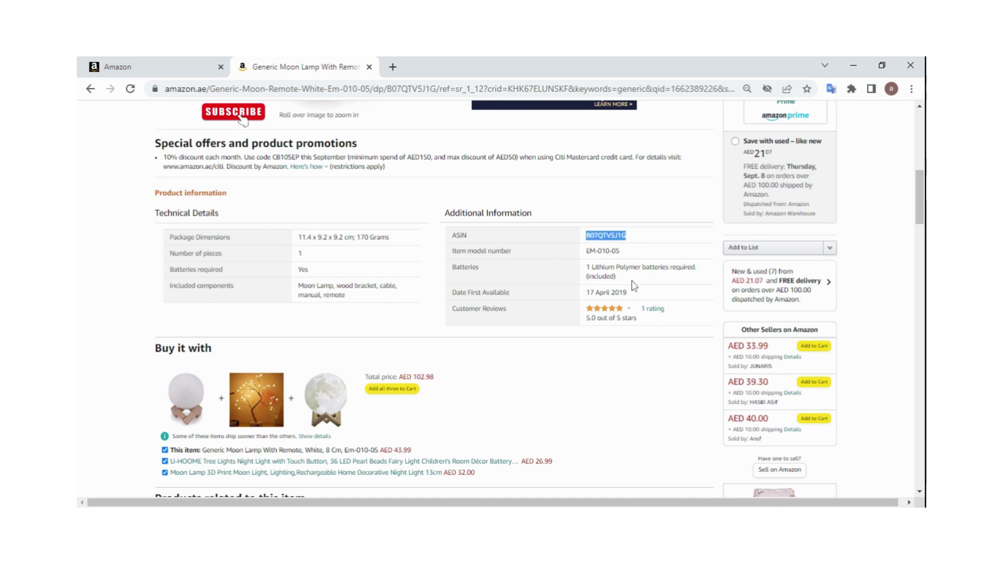
- Search the Seller Central catalog for ASIN B07QTV5J1G and set the moon lamp's selling condition to New
left_click(173, 67)
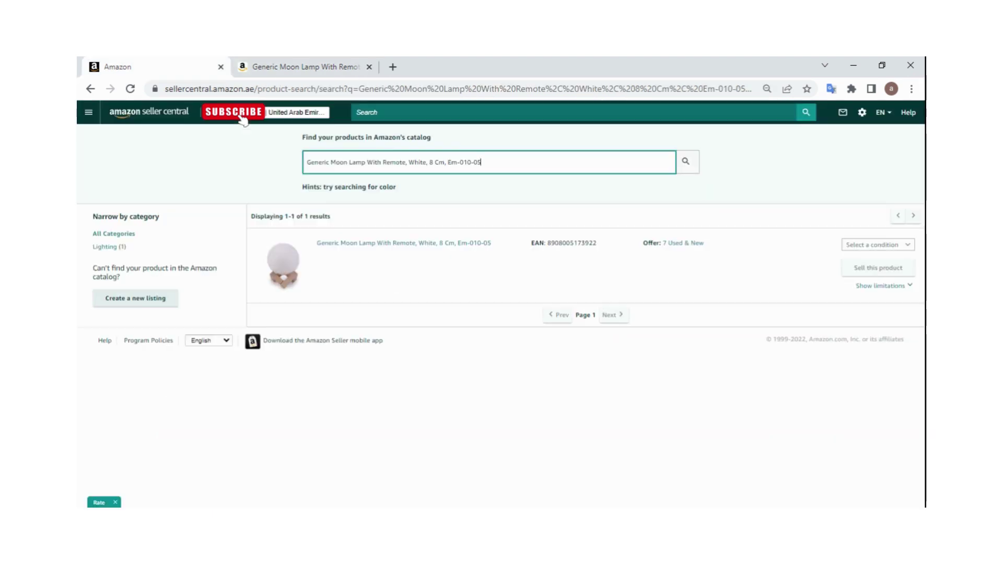
key("ctrl+a")
type("B07QTVSJ1G")
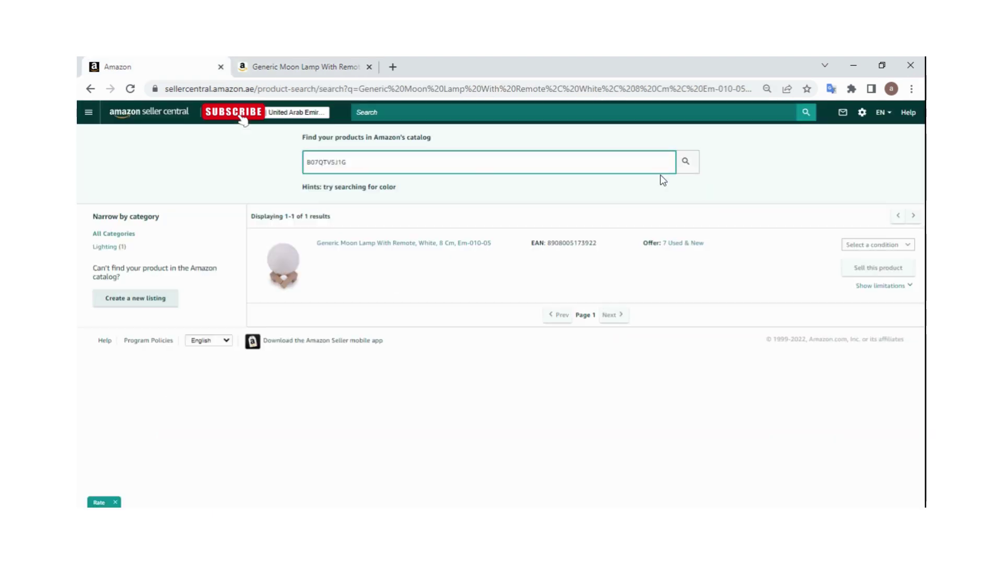
left_click(690, 167)
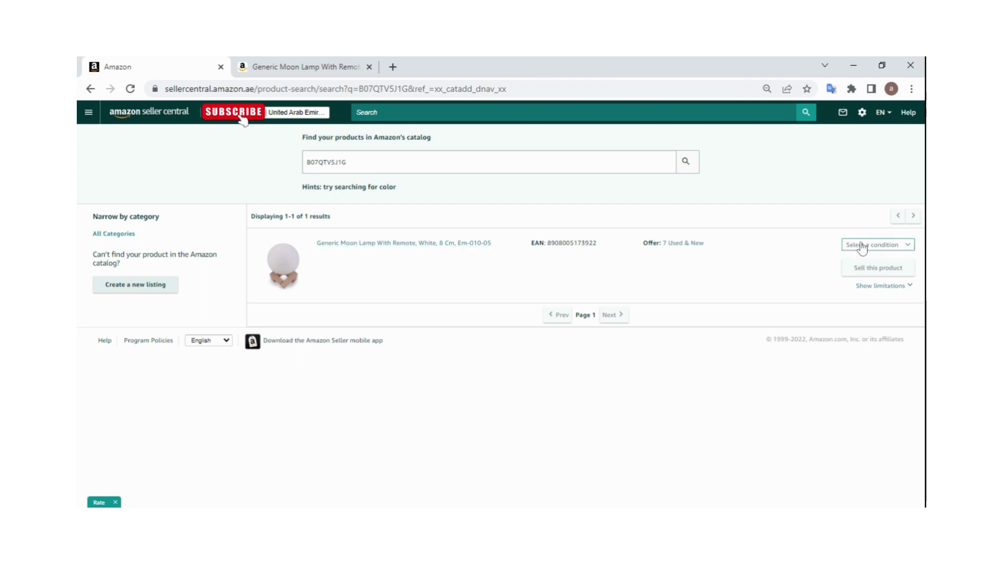
left_click(878, 248)
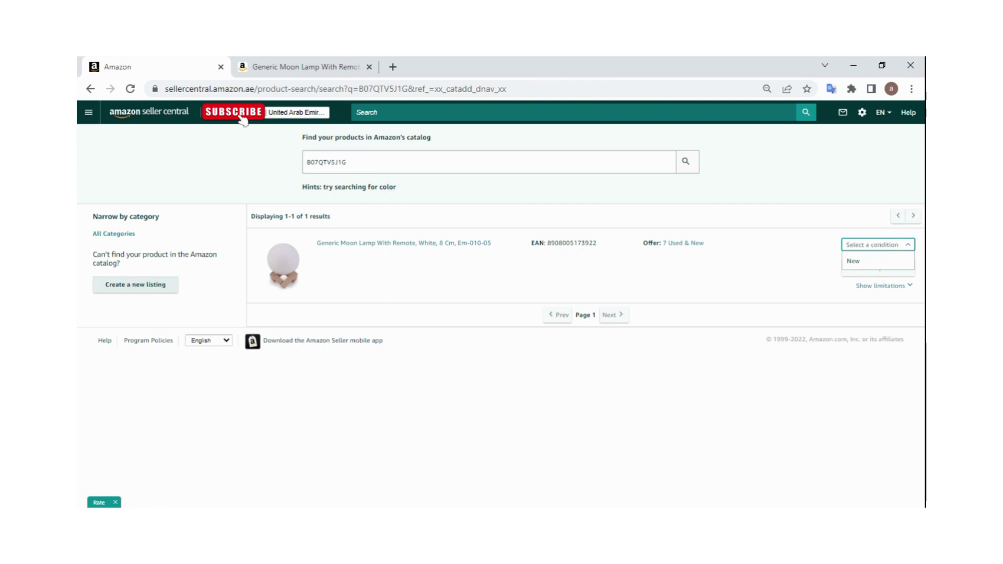
left_click(886, 261)
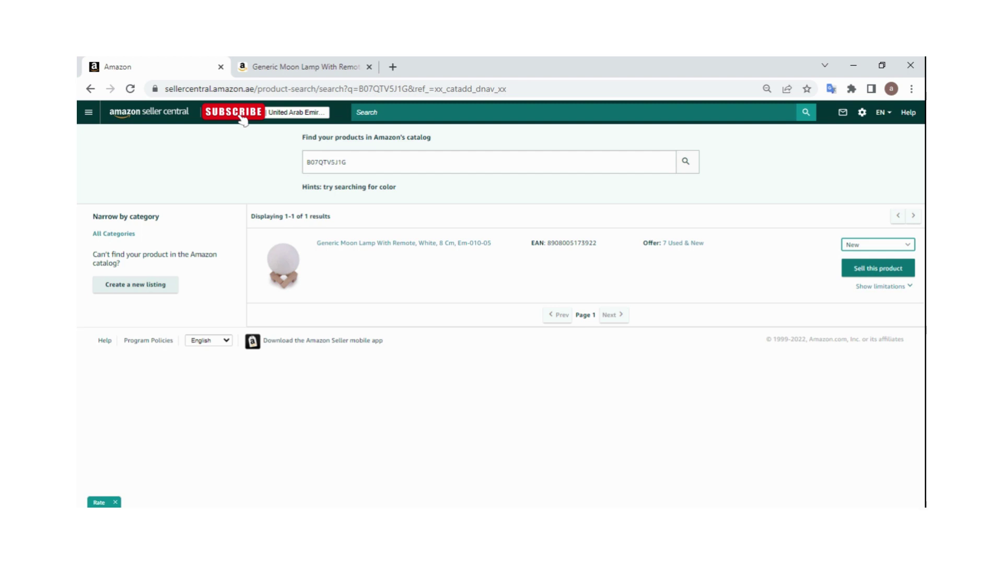
- Choose to sell the moon lamp and review its offer form, including price, quantity, fulfillment channel and other marketplaces
left_click(872, 270)
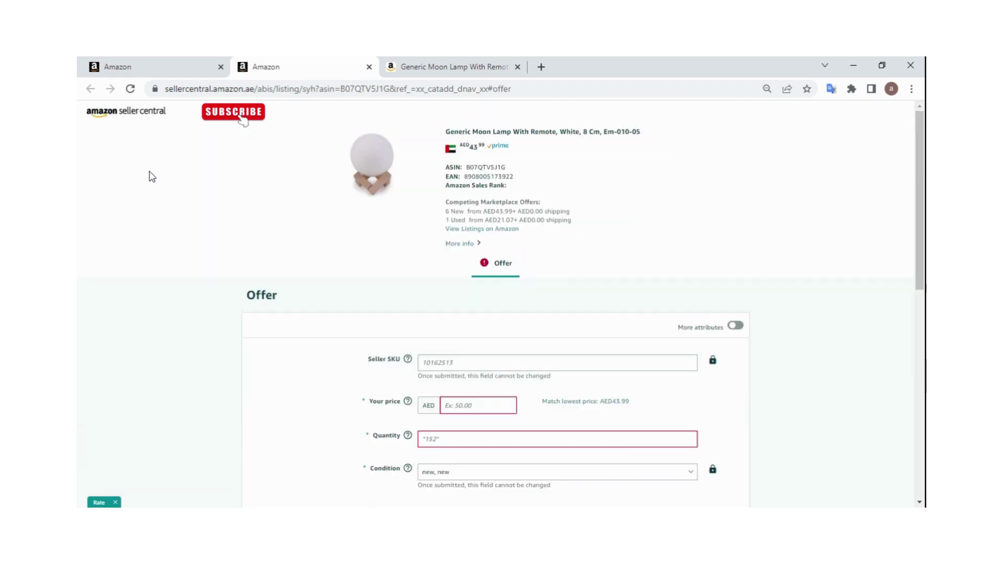
scroll(541, 253, "down", 1)
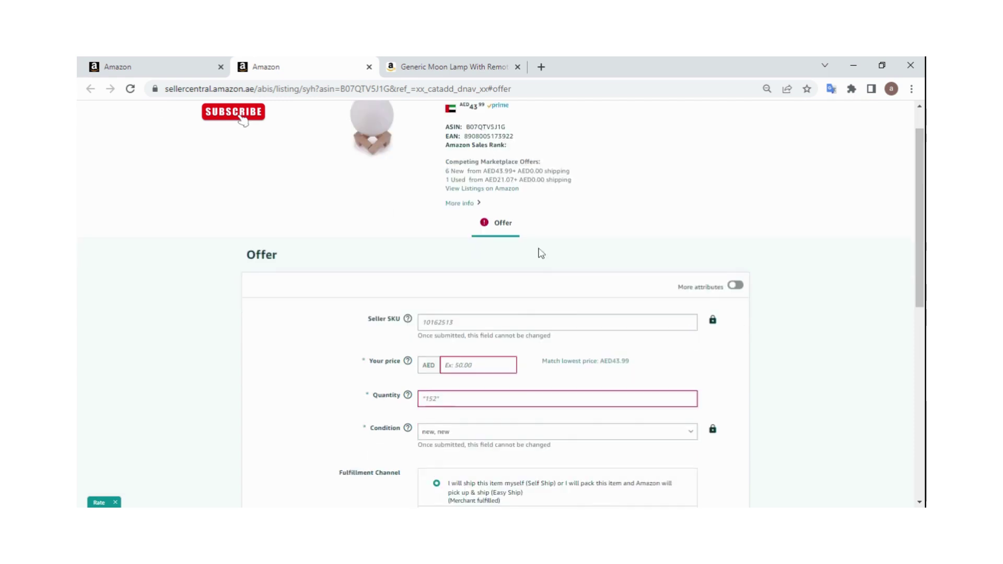
scroll(543, 256, "down", 1)
scroll(549, 260, "down", 3)
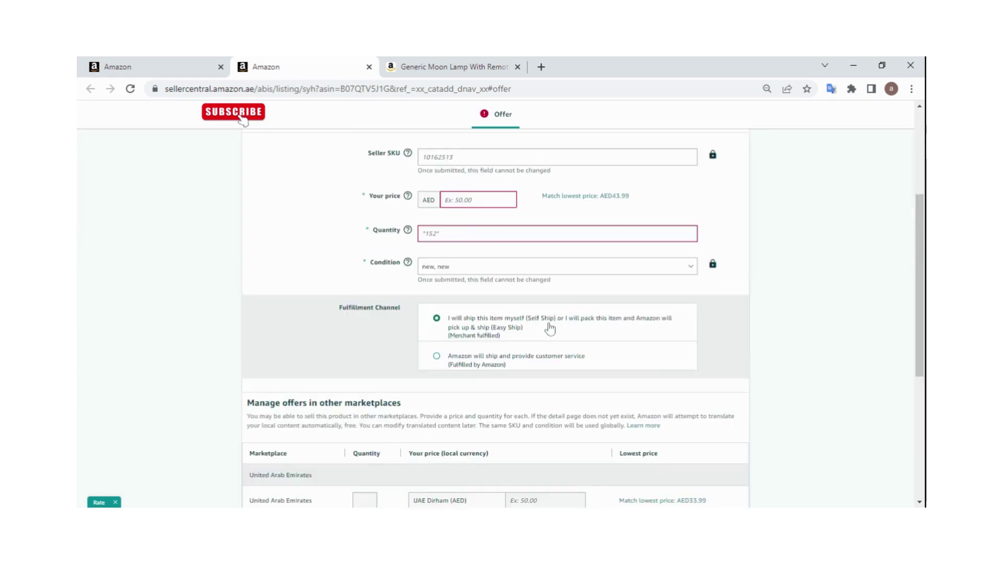
scroll(549, 328, "down", 2)
scroll(550, 337, "up", 7)
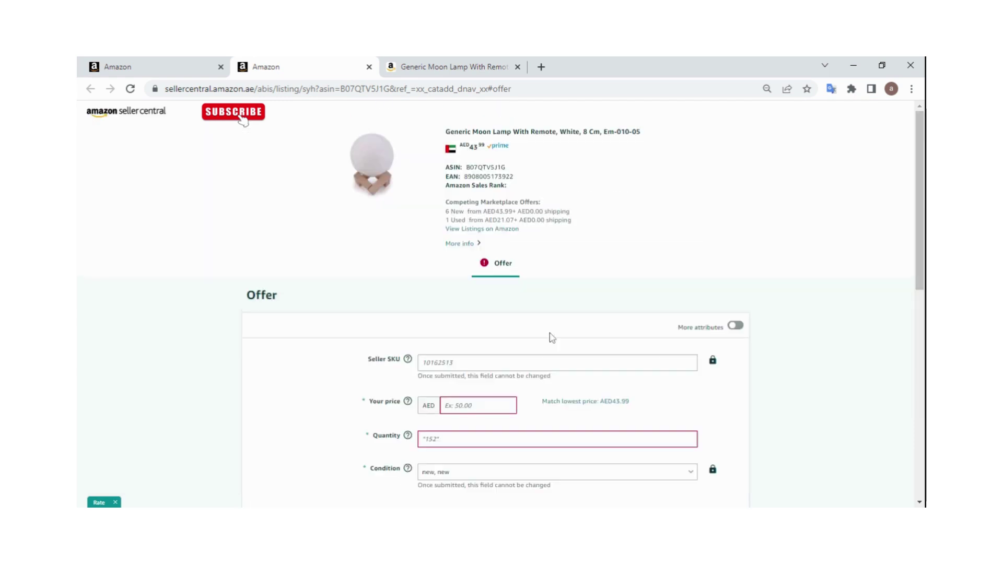
scroll(552, 337, "down", 3)
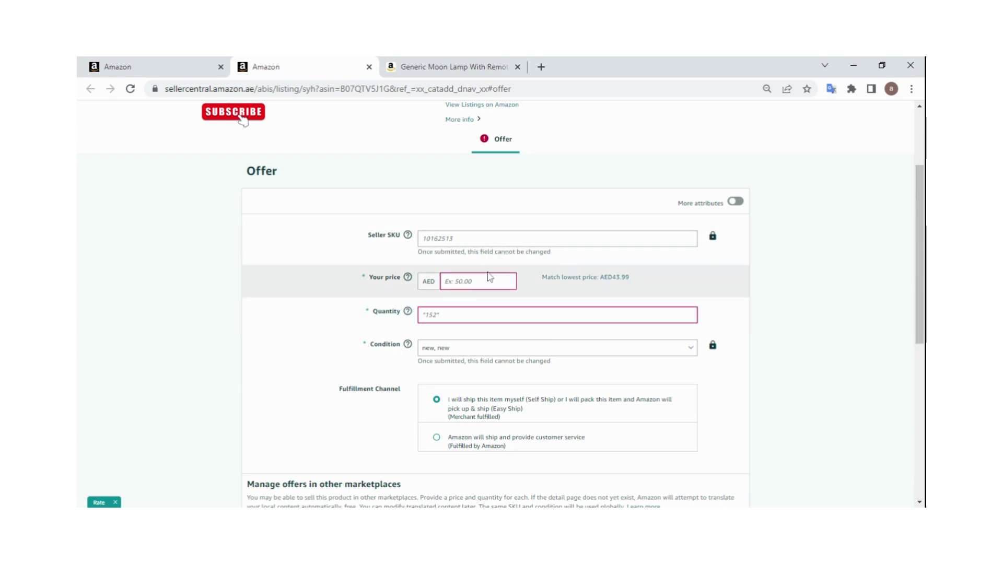
scroll(496, 377, "down", 2)
scroll(676, 416, "down", 4)
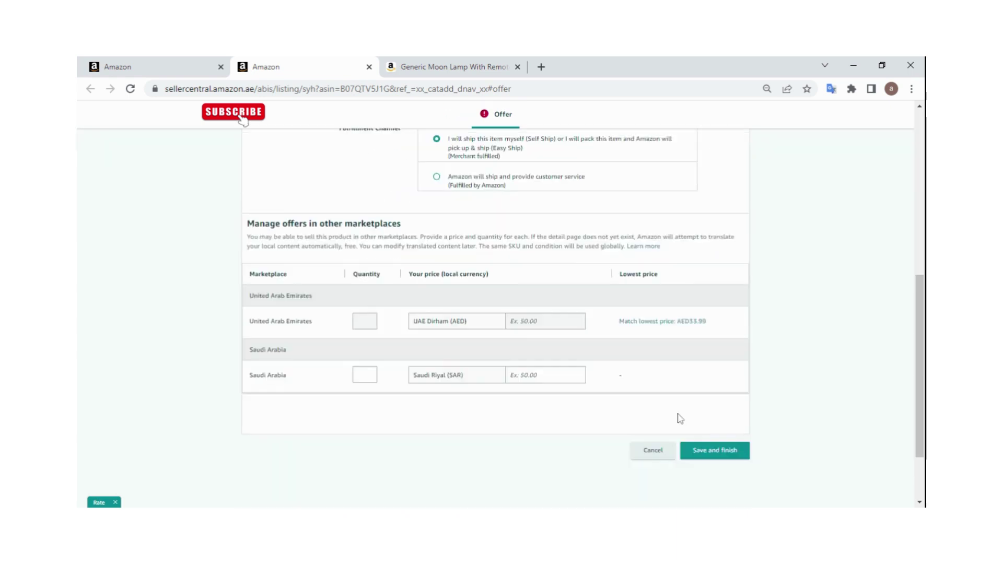
scroll(611, 391, "up", 5)
scroll(612, 391, "up", 2)
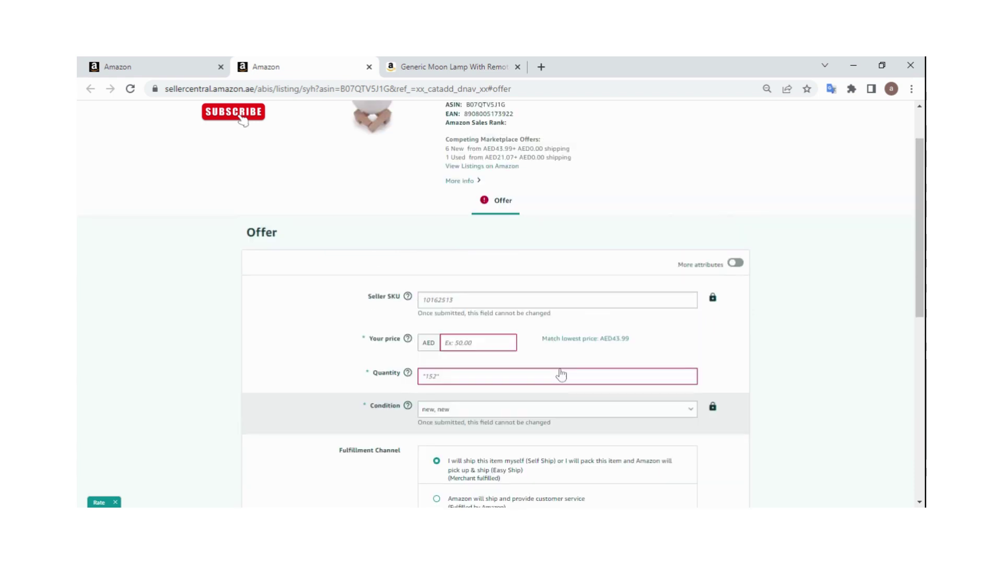
scroll(561, 375, "up", 1)
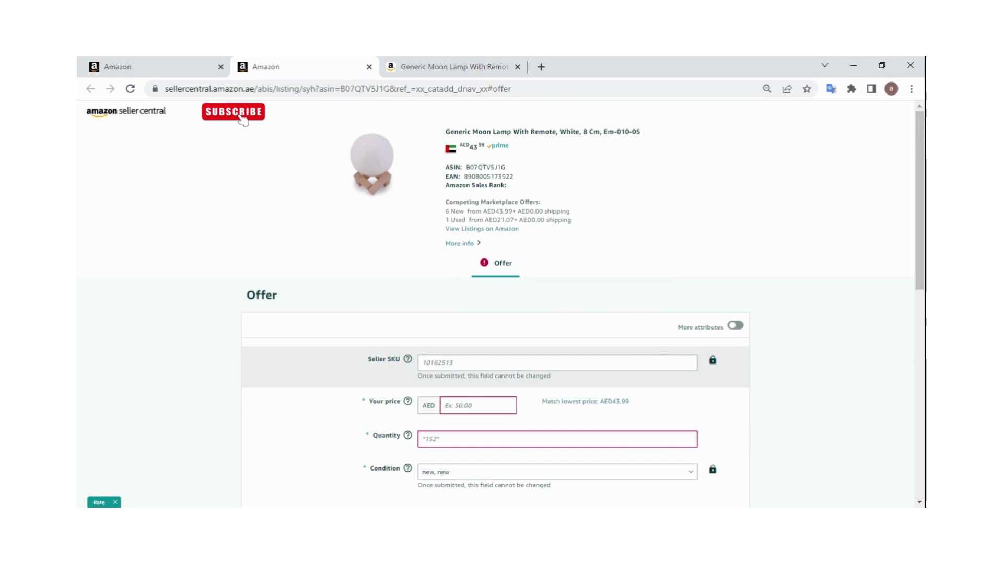
- Turn on More attributes for the offer and review the additional tax, shipping, sale price and date fields
scroll(747, 313, "down", 1)
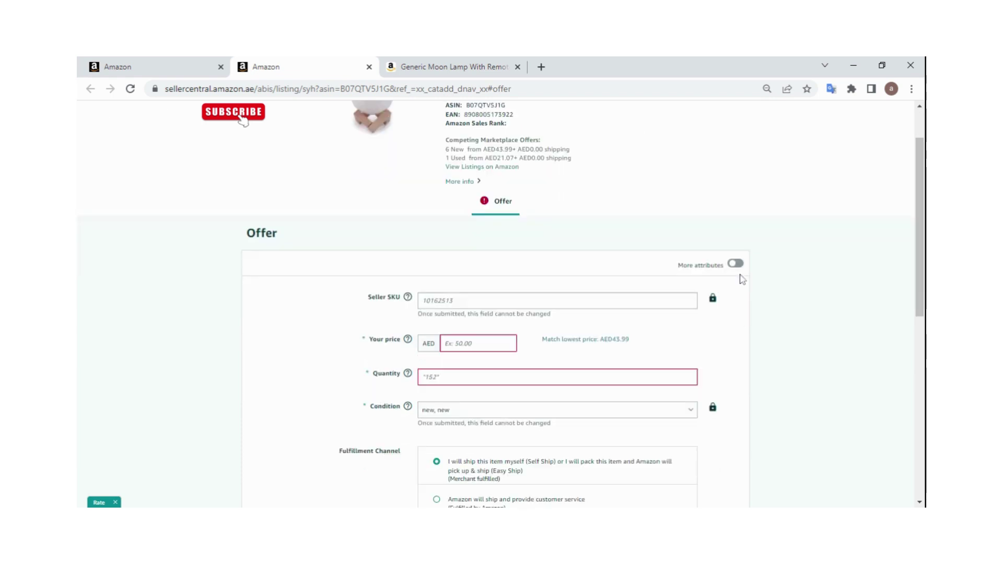
left_click(736, 266)
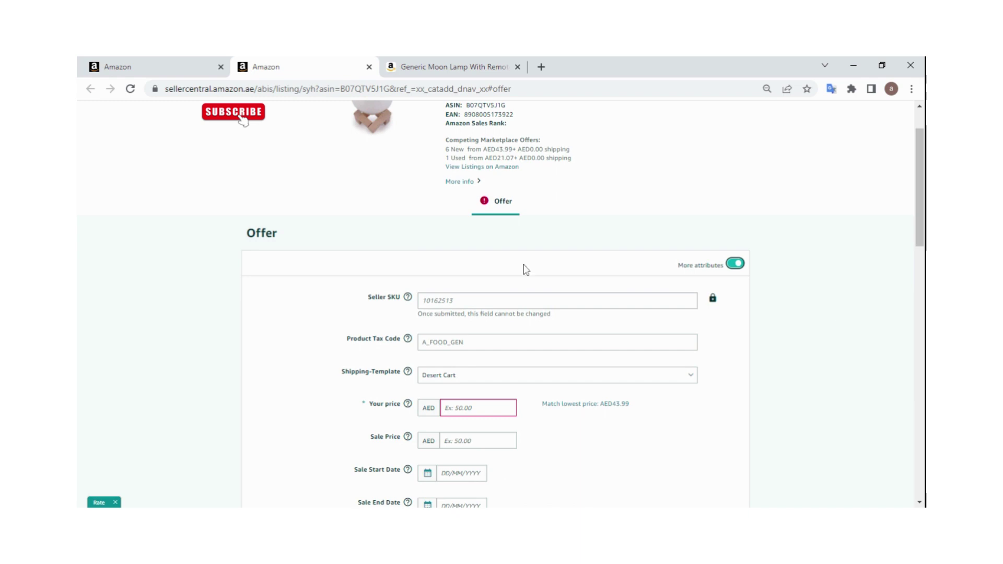
scroll(526, 270, "down", 3)
left_click(477, 396)
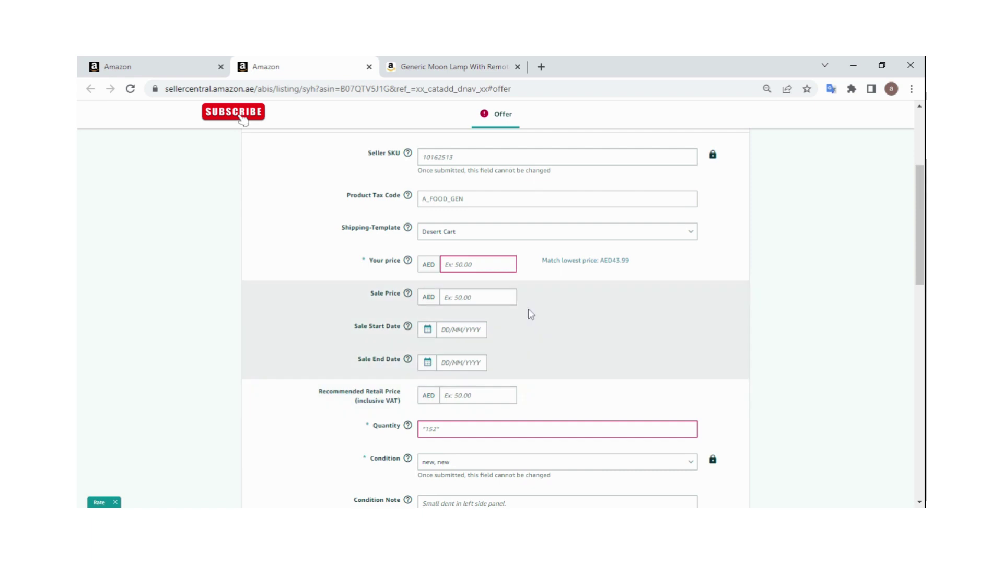
left_click_drag(923, 210, 922, 154)
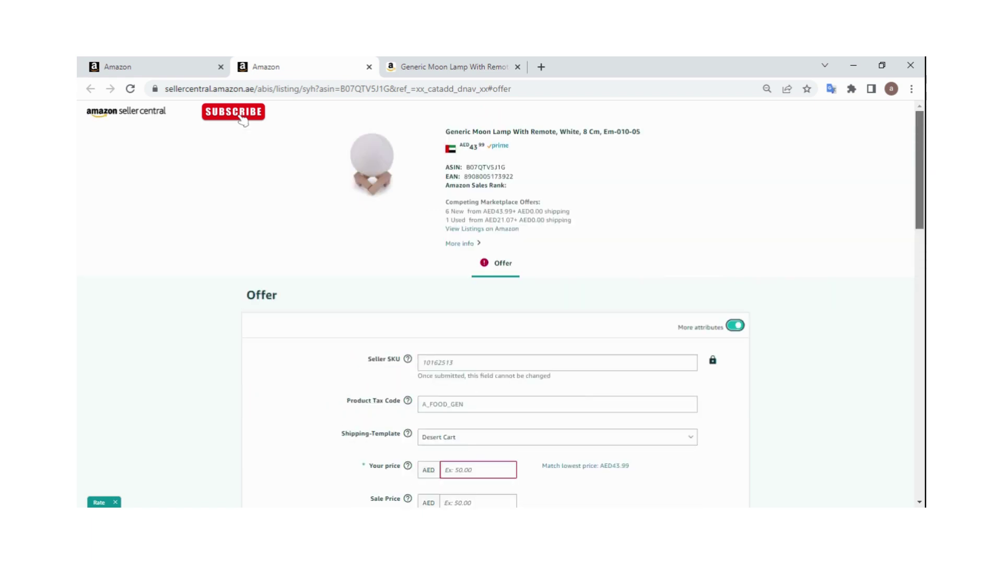
scroll(502, 314, "down", 1)
scroll(860, 253, "down", 1)
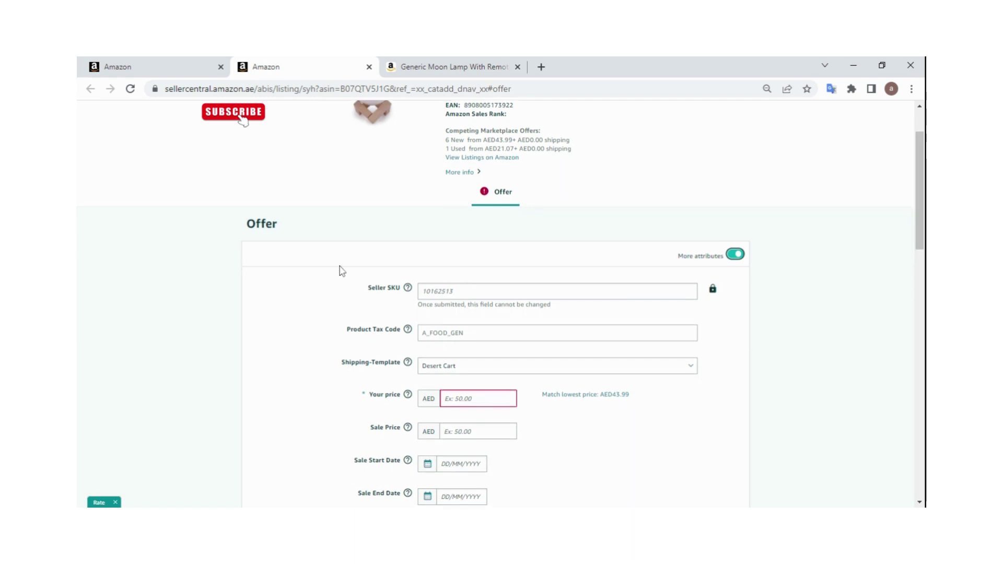
scroll(405, 288, "down", 1)
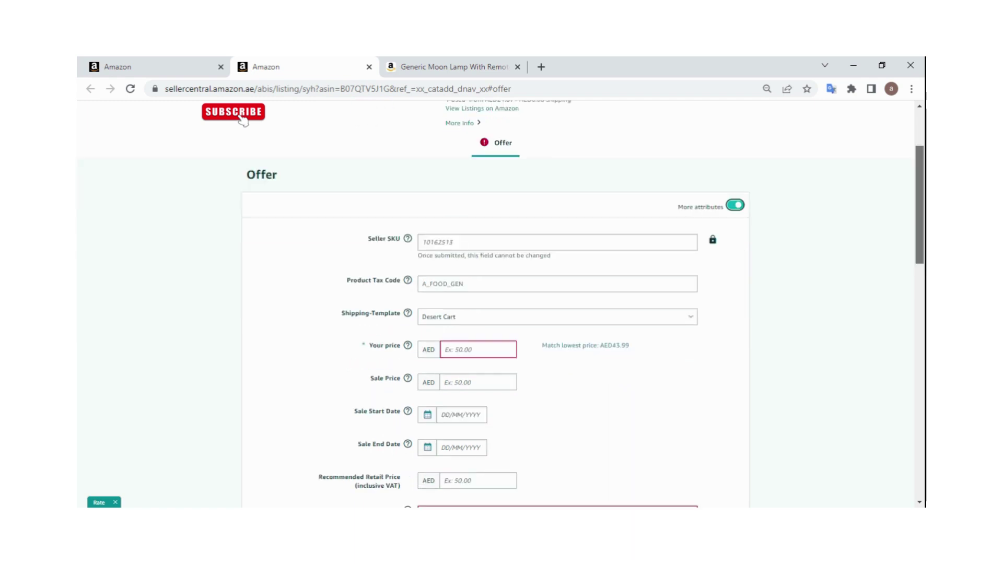
mouse_move(404, 250)
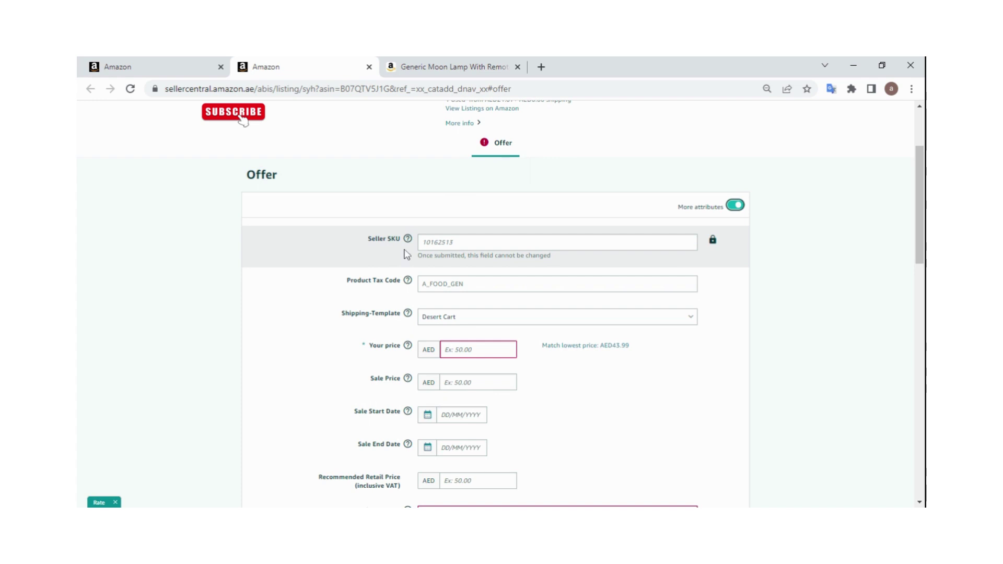
- Copy "Generic Moon Lamp" from the product title and enter it as the Seller SKU
scroll(413, 261, "up", 1)
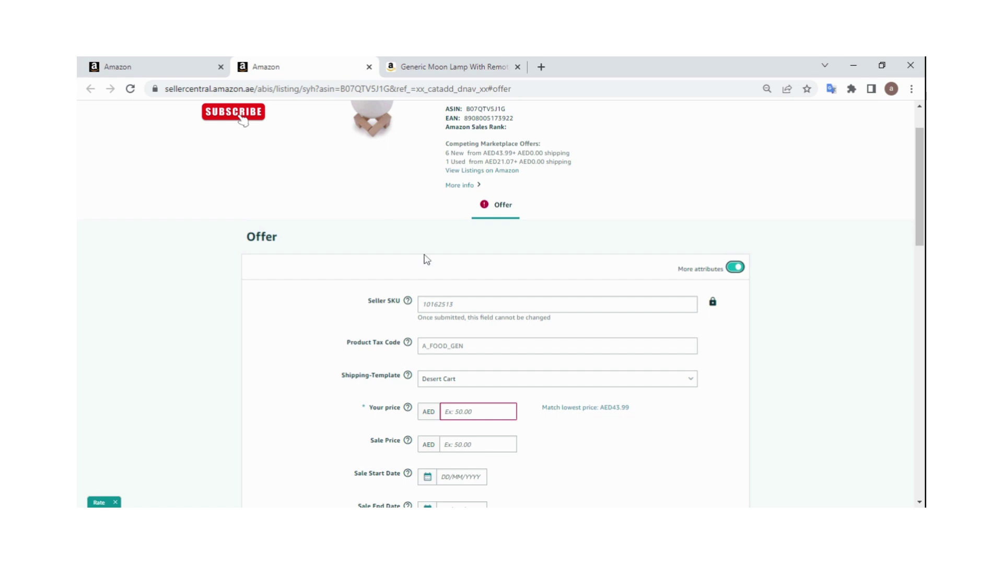
scroll(442, 262, "up", 1)
scroll(466, 140, "up", 1)
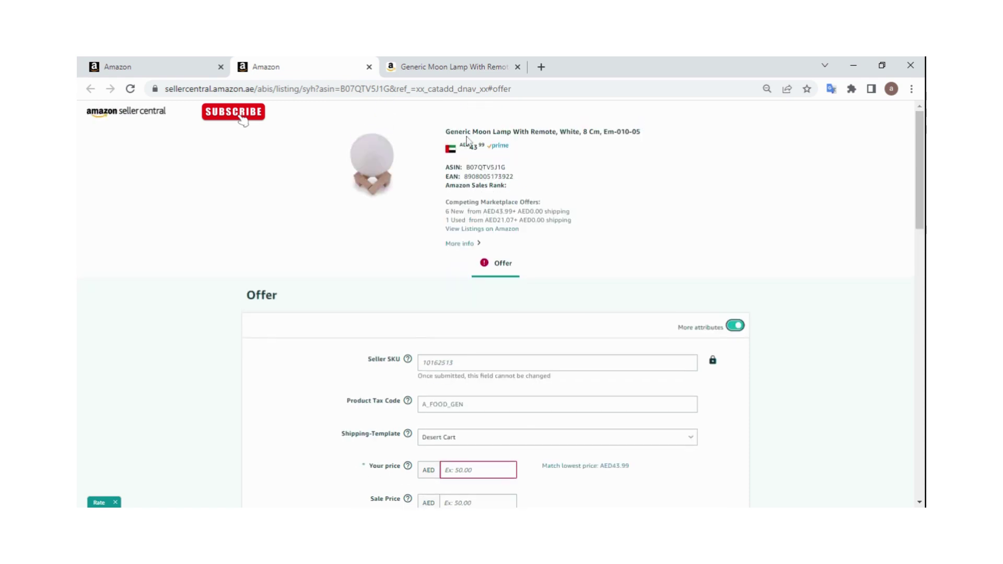
left_click_drag(464, 131, 512, 131)
key("ctrl+c")
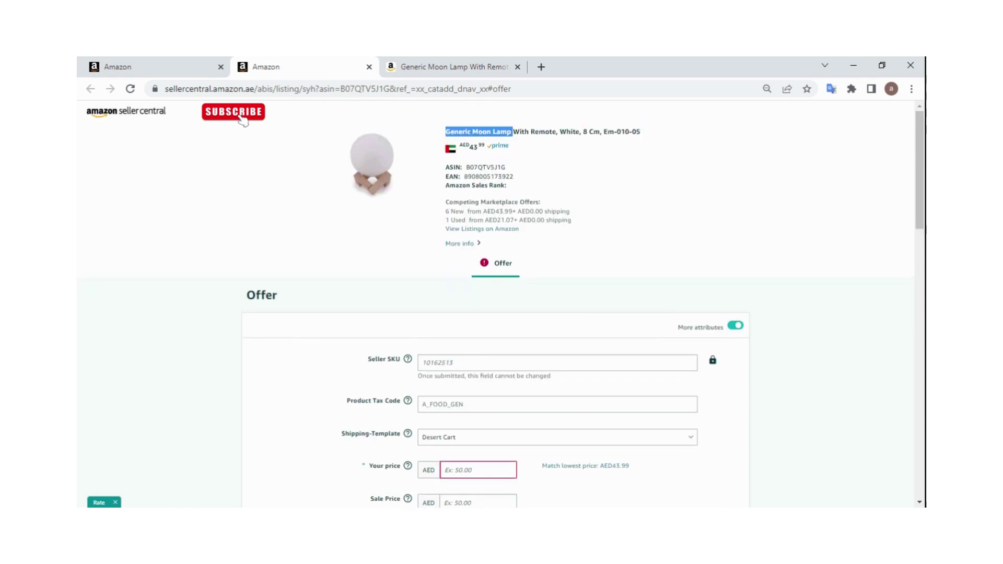
left_click(485, 360)
key("ctrl+v")
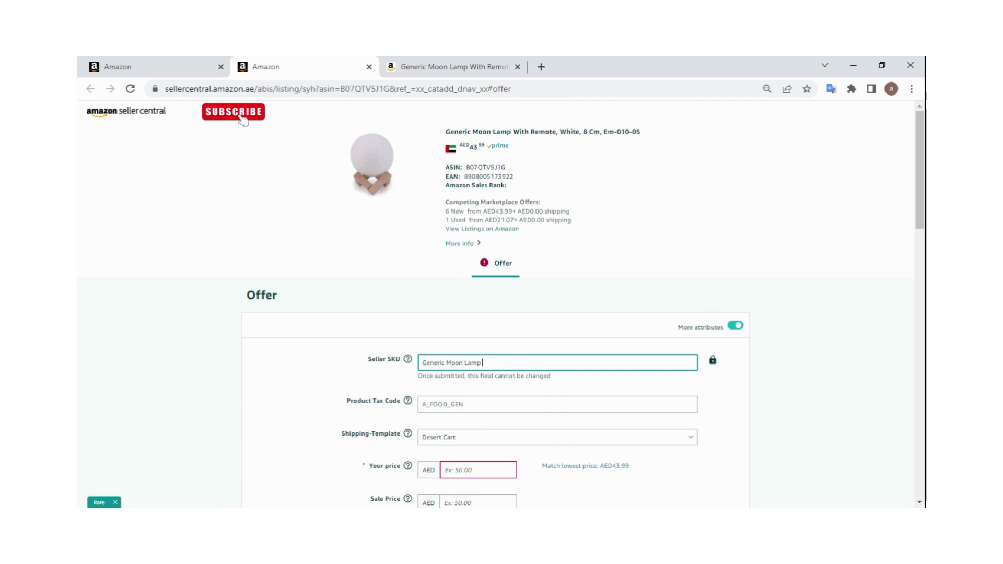
- Replace the whole Seller SKU with ML-GR-0509-020
key("ctrl+a")
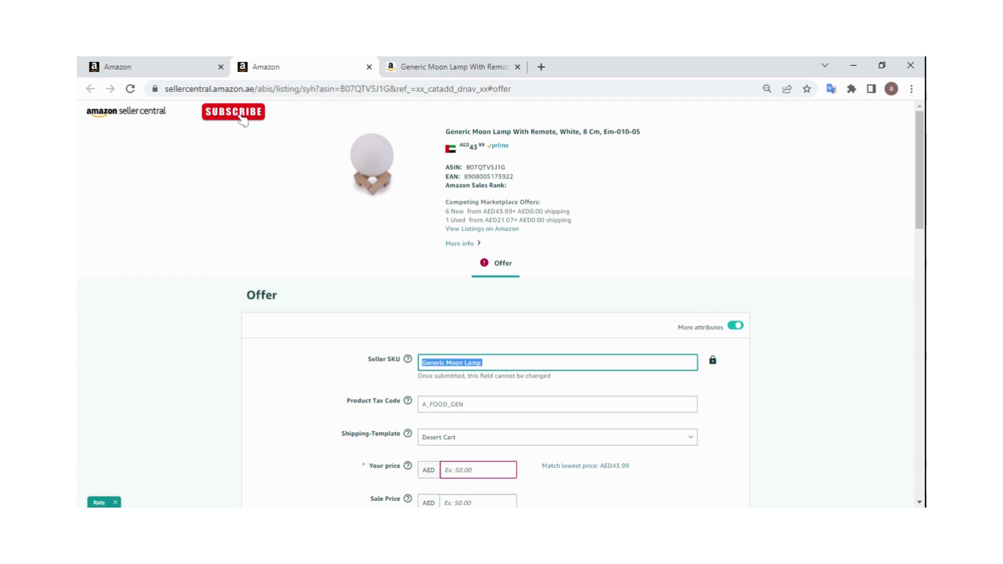
type("ML-GR-")
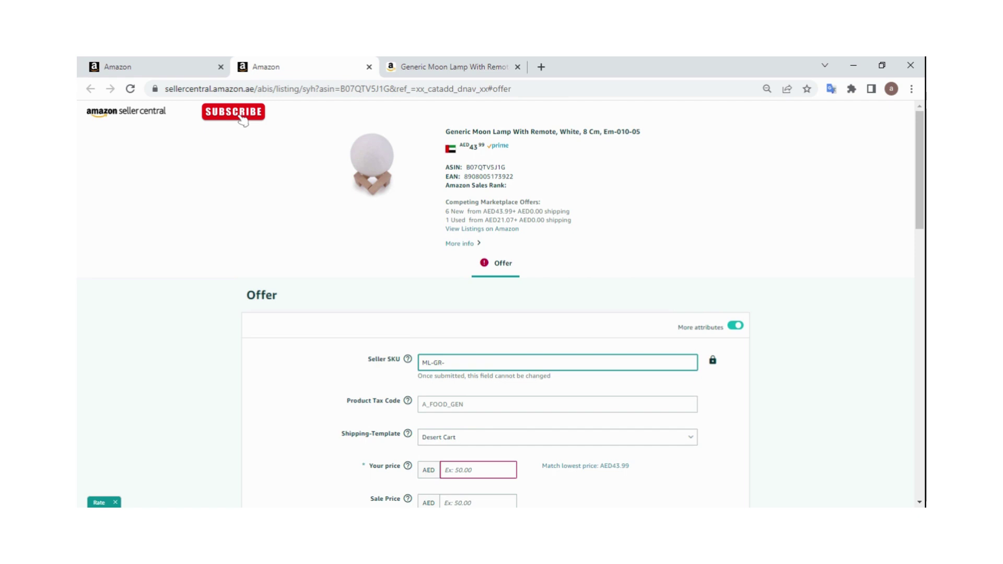
type("05")
type("05")
left_click_drag(470, 146, 488, 152)
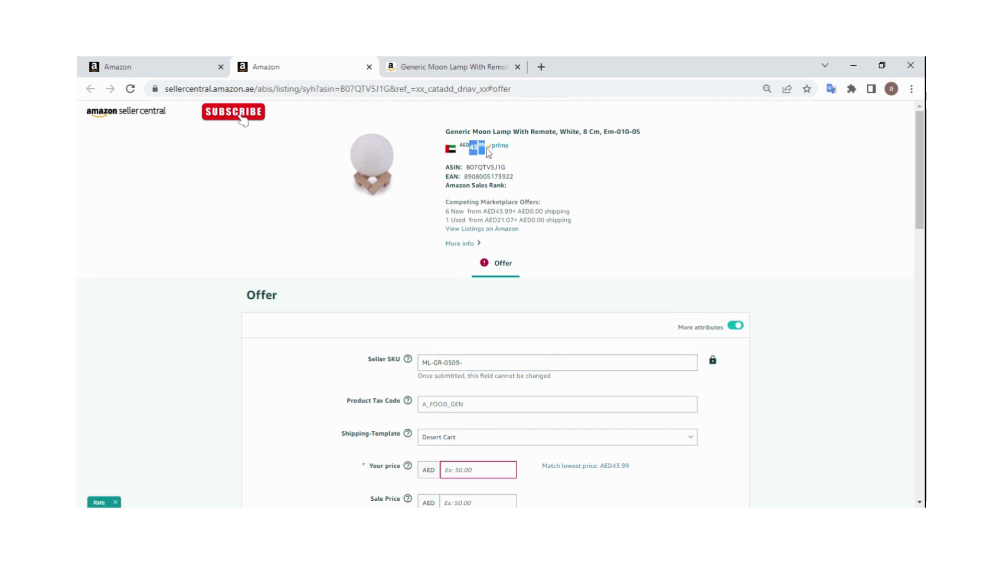
left_click(625, 225)
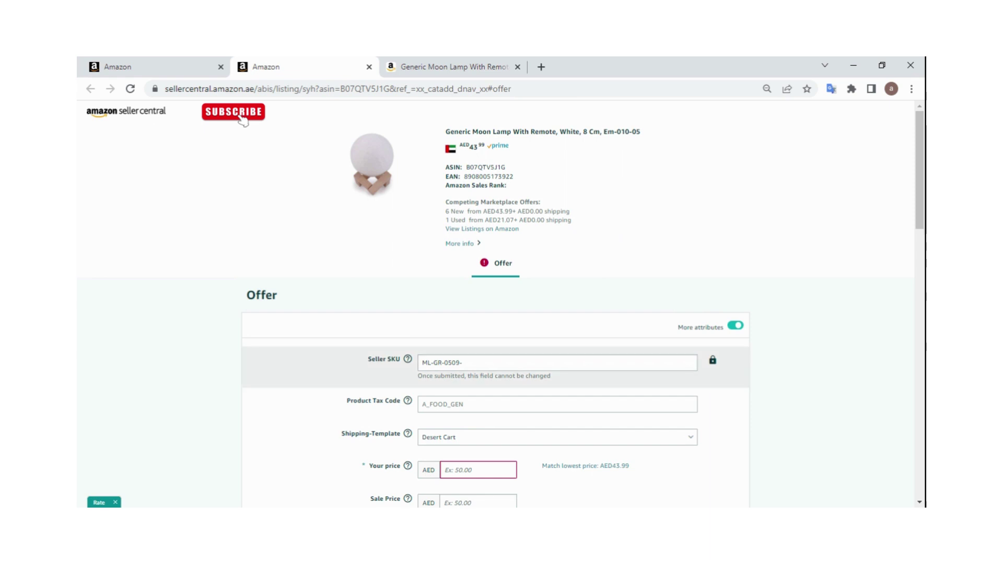
left_click(522, 362)
type("020")
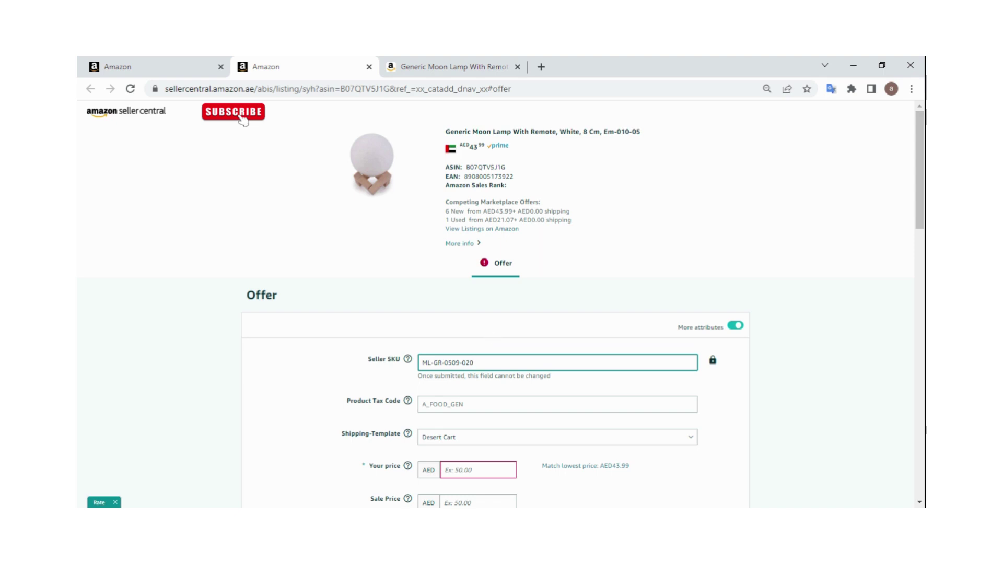
left_click(498, 338)
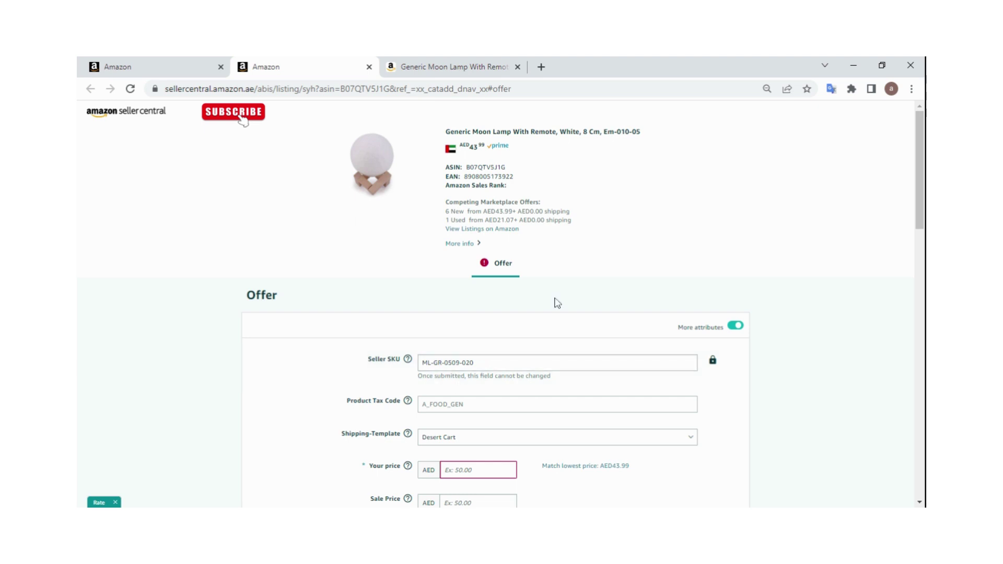
left_click_drag(445, 132, 493, 140)
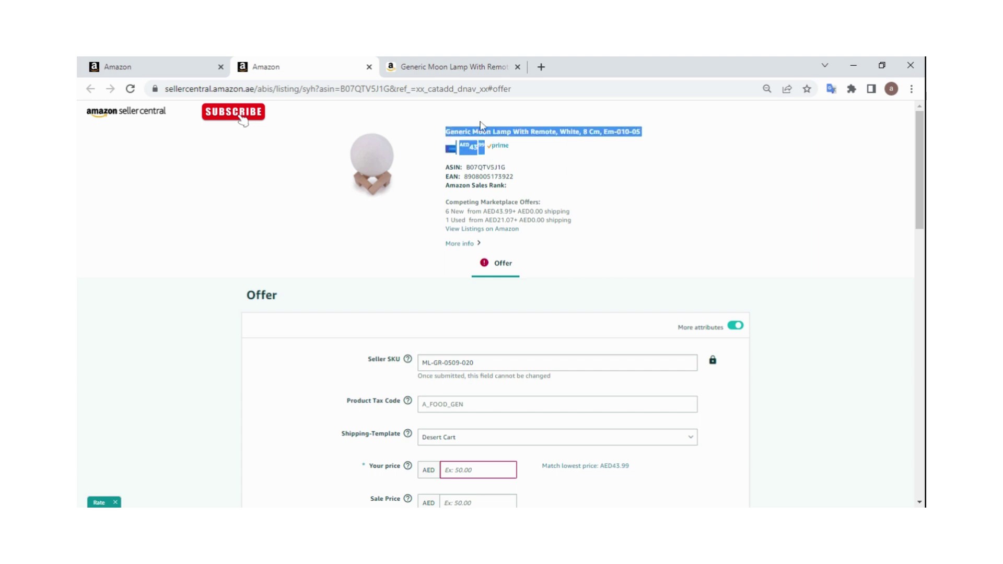
left_click(481, 125)
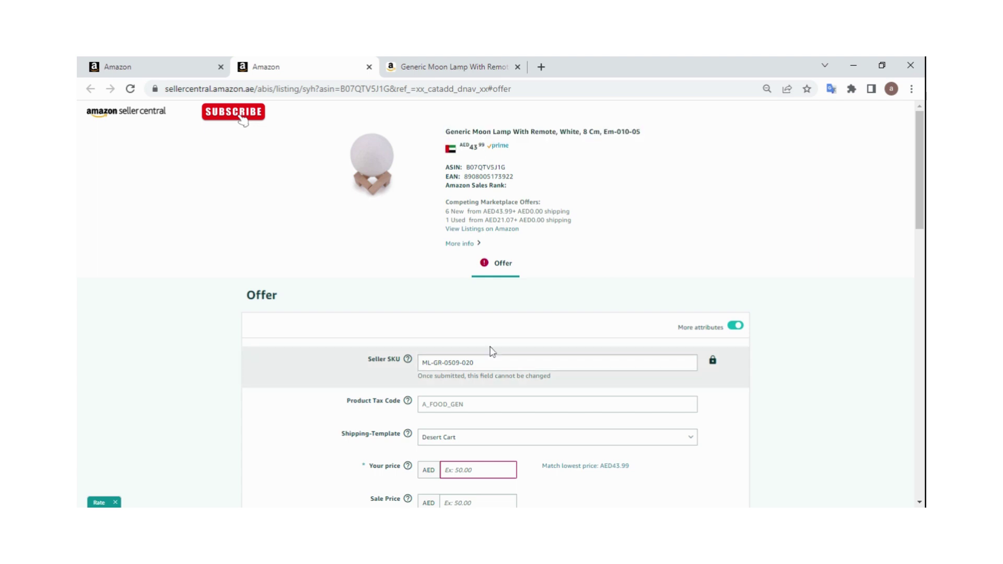
- Look through the available product tax codes and the shipping template choices for the moon lamp offer
scroll(493, 351, "down", 2)
scroll(499, 329, "down", 1)
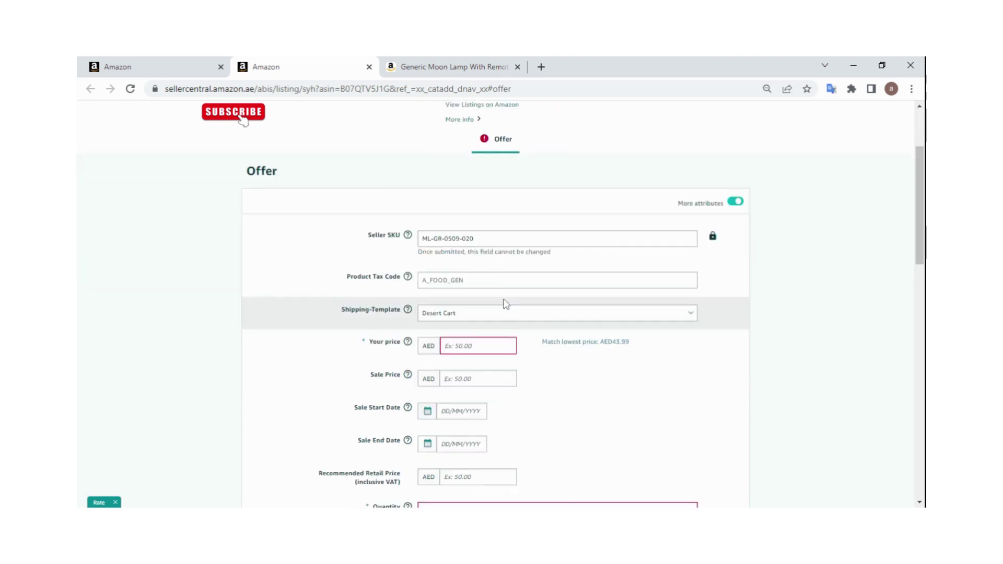
left_click(477, 284)
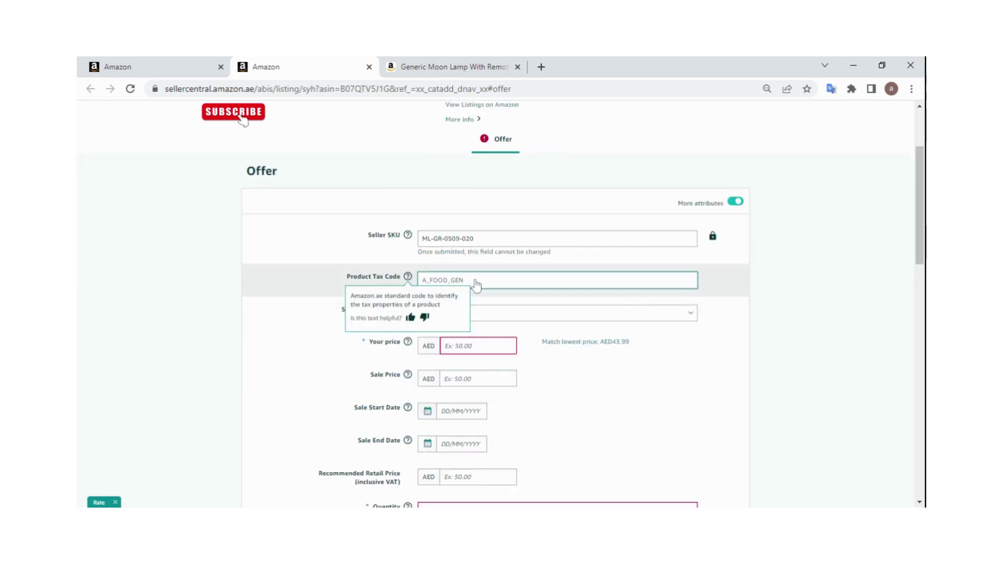
left_click(635, 292)
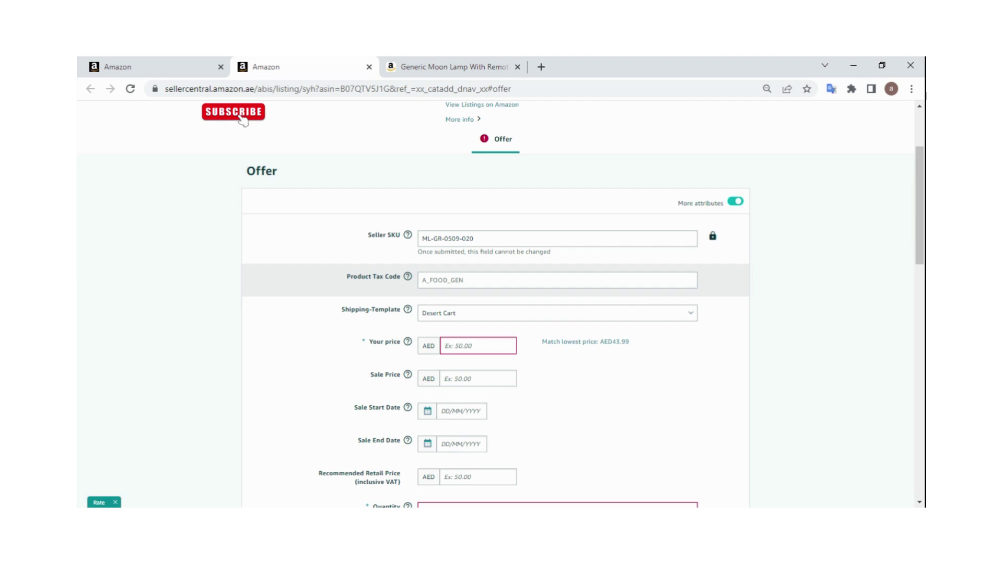
left_click(549, 281)
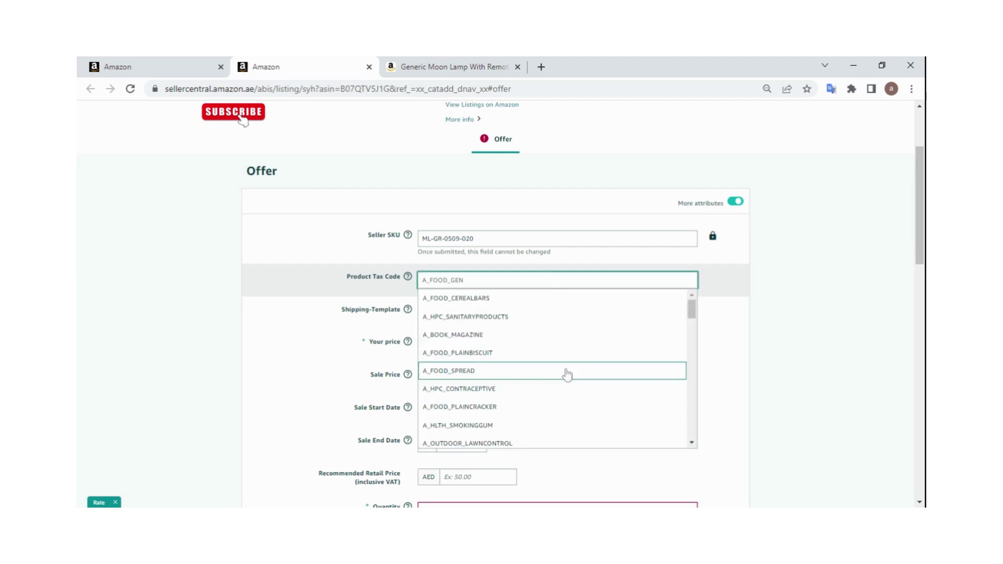
left_click(635, 308)
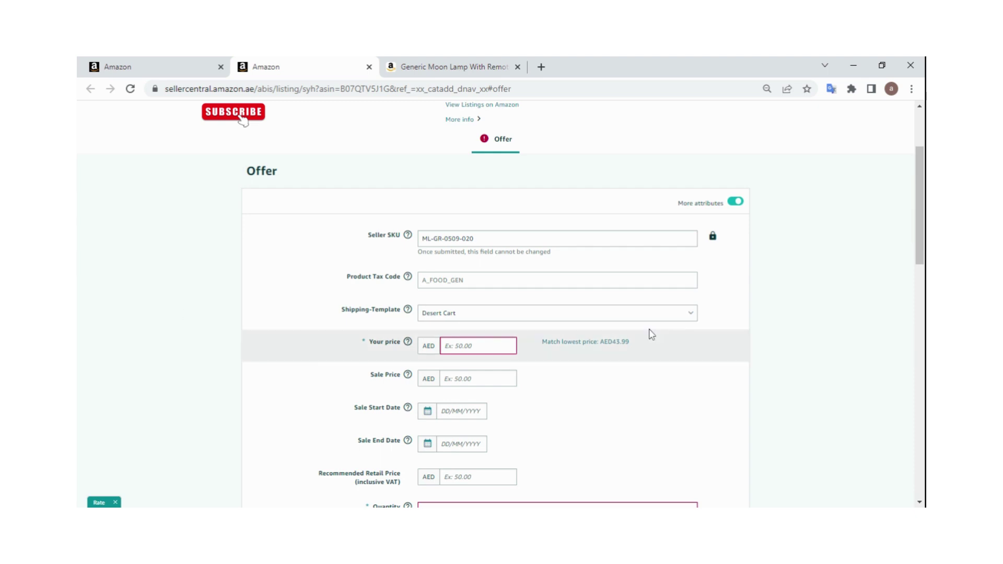
left_click(691, 315)
left_click(803, 281)
- Enter AED 60 as Your price for the moon lamp offer
left_click(478, 346)
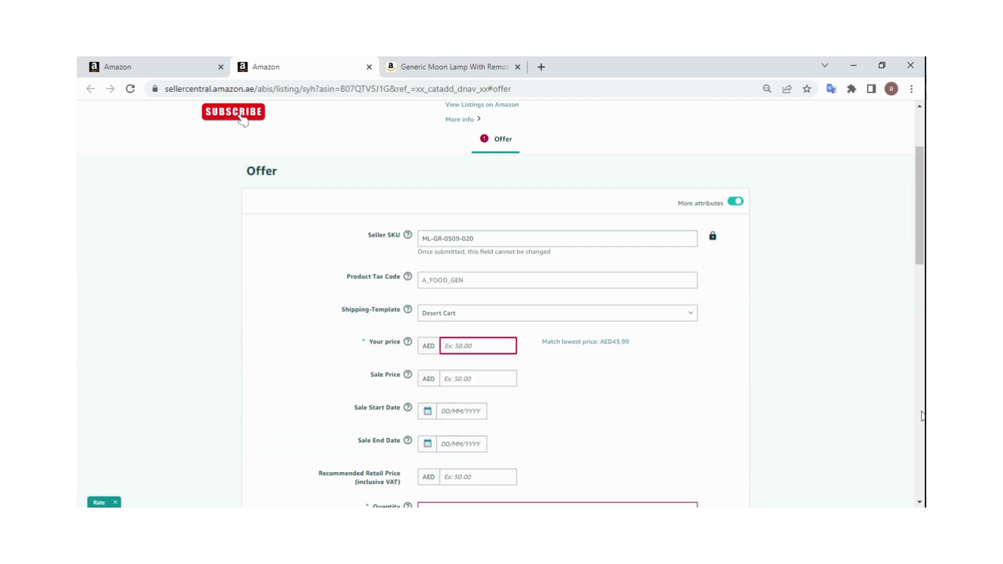
left_click(477, 346)
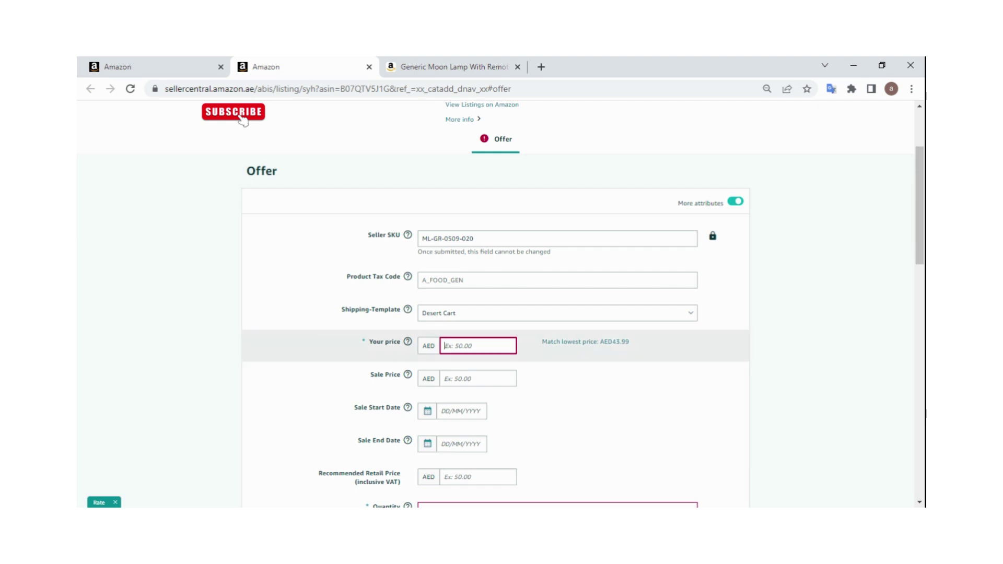
scroll(488, 192, "up", 2)
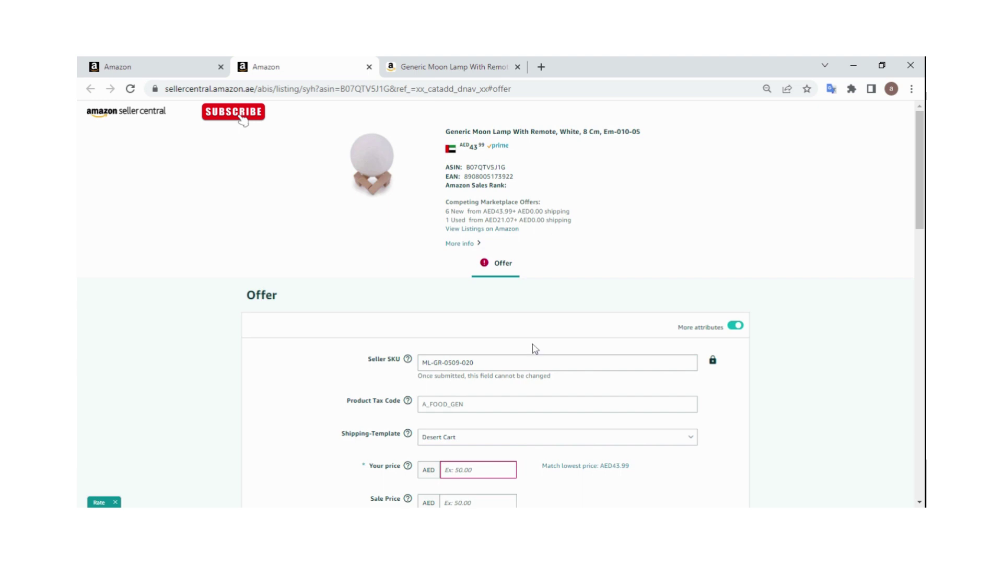
scroll(535, 349, "down", 4)
left_click(478, 264)
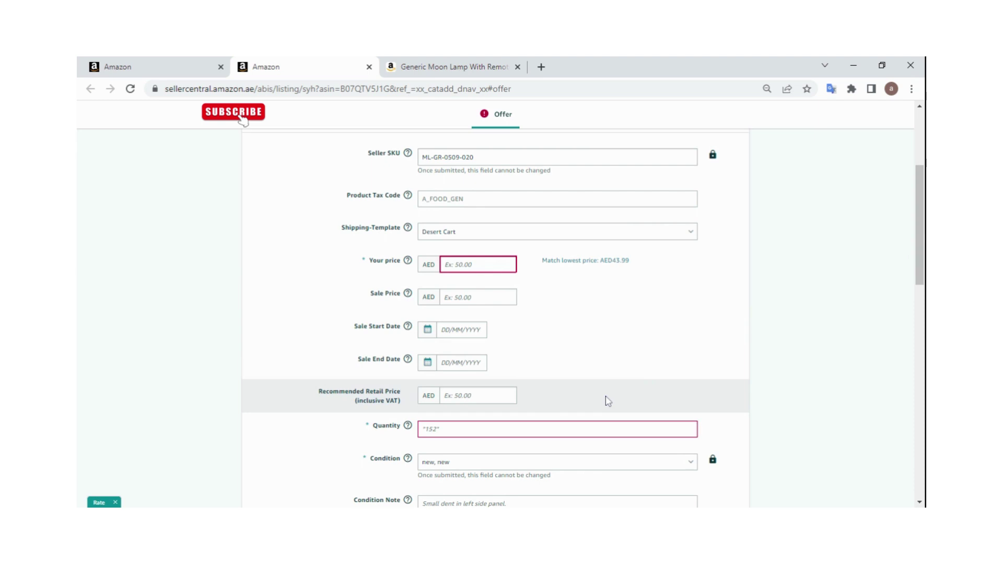
type("60")
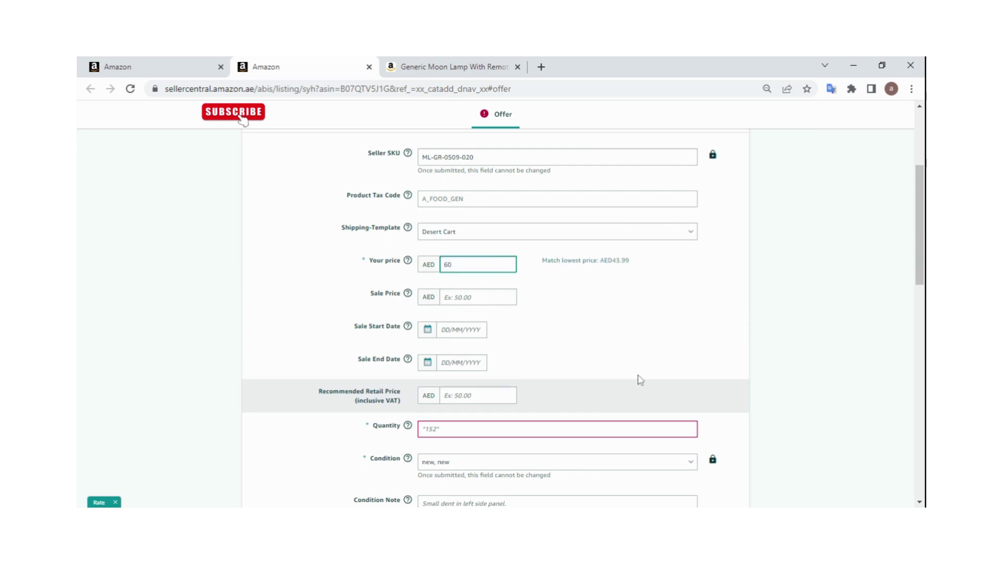
left_click(621, 322)
- Replace Your price with AED 70 for the moon lamp offer
left_click(478, 297)
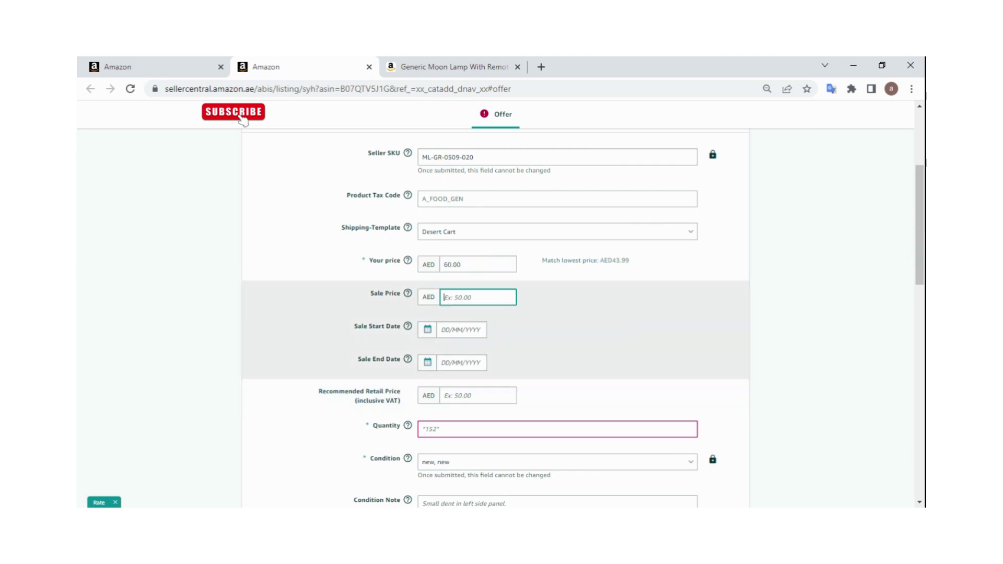
scroll(227, 365, "up", 3)
scroll(236, 375, "down", 1)
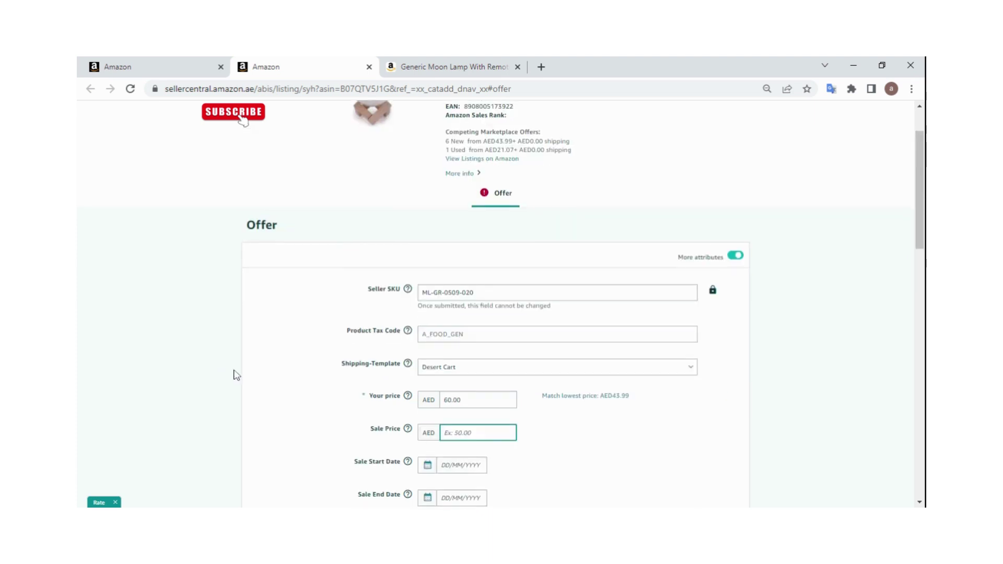
scroll(465, 366, "down", 1)
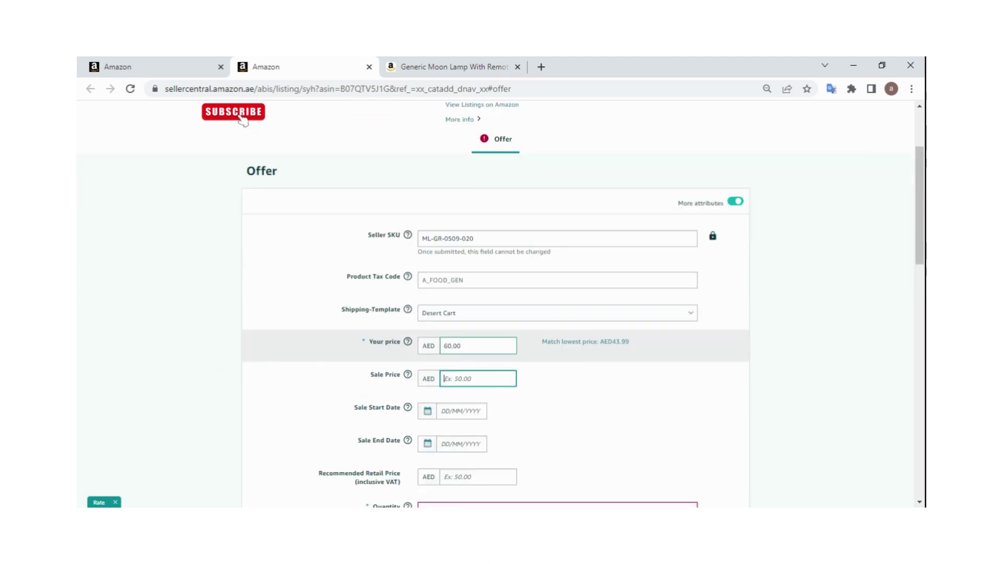
left_click(534, 366)
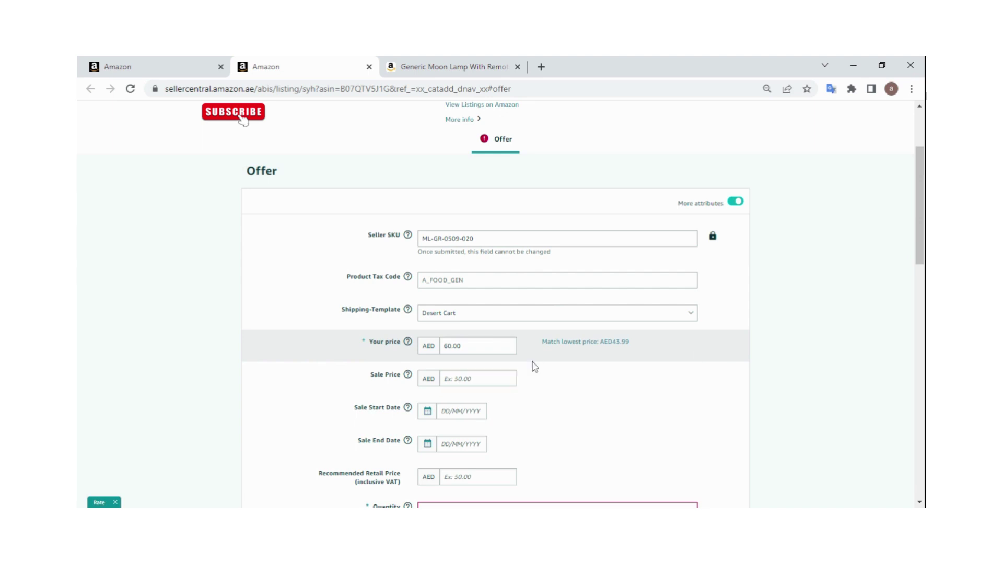
left_click_drag(472, 347, 371, 349)
type("70")
left_click(320, 431)
- Set the Sale Price of the moon lamp offer to AED 60
left_click(478, 379)
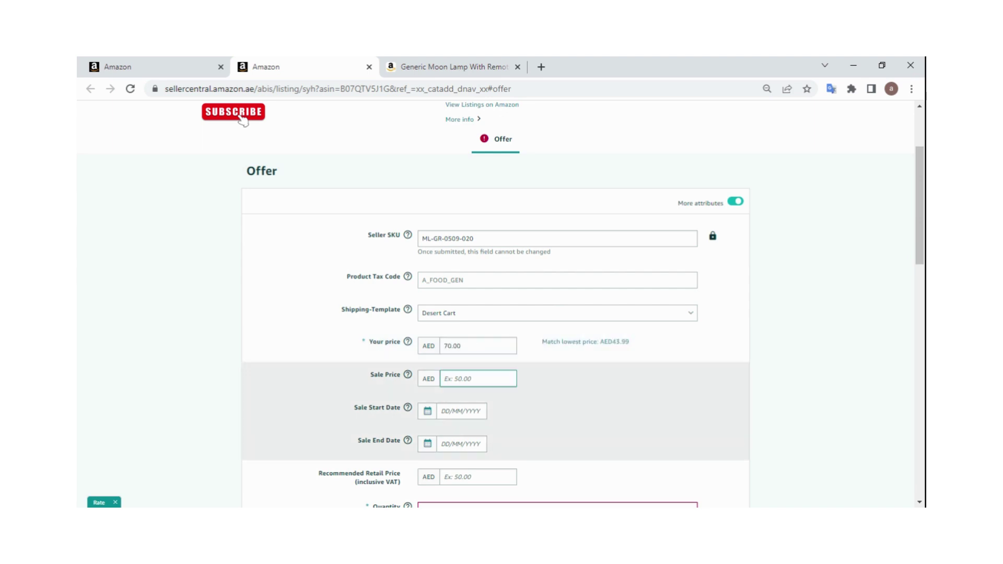
left_click(463, 334)
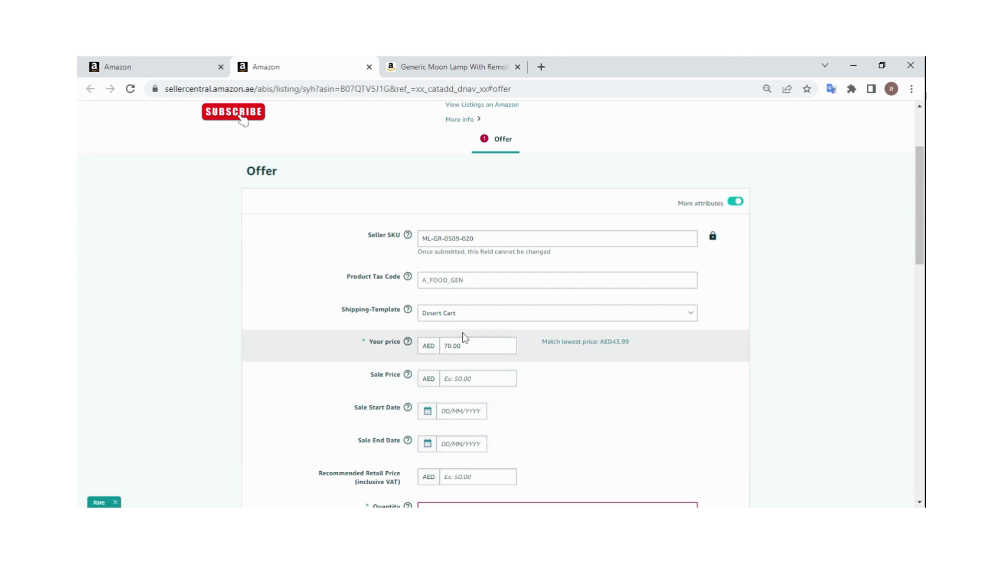
left_click(465, 346)
left_click(465, 367)
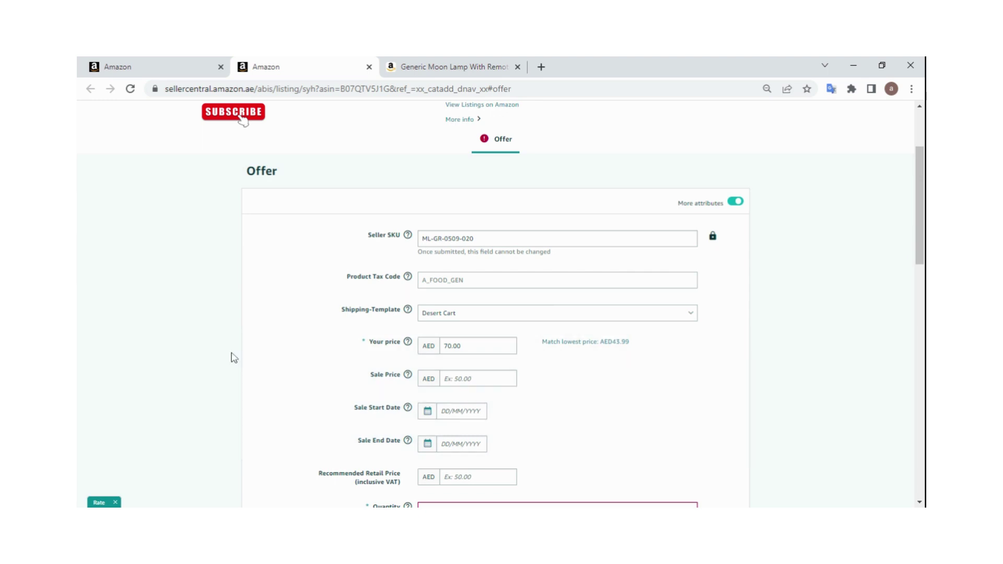
left_click(509, 376)
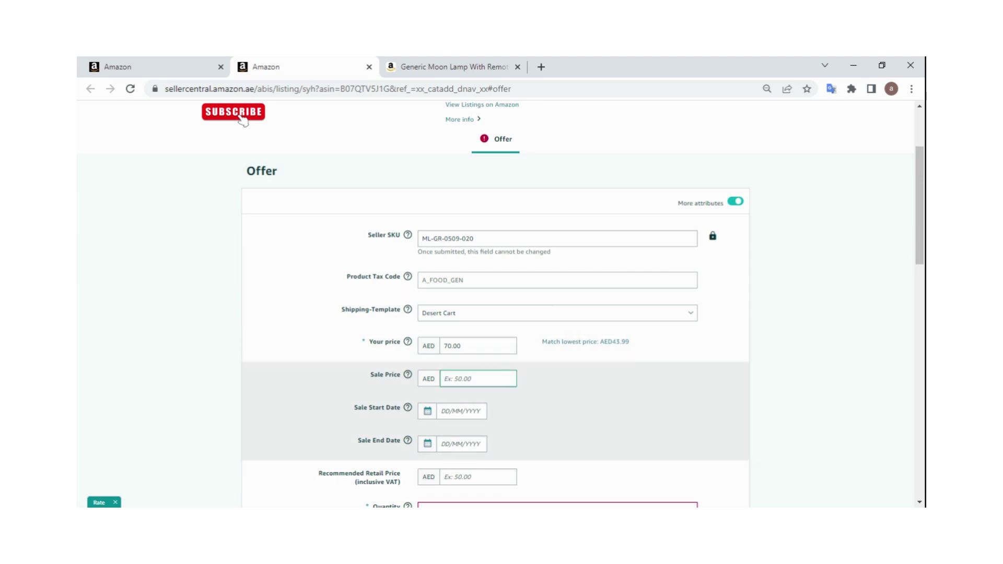
scroll(496, 339, "down", 2)
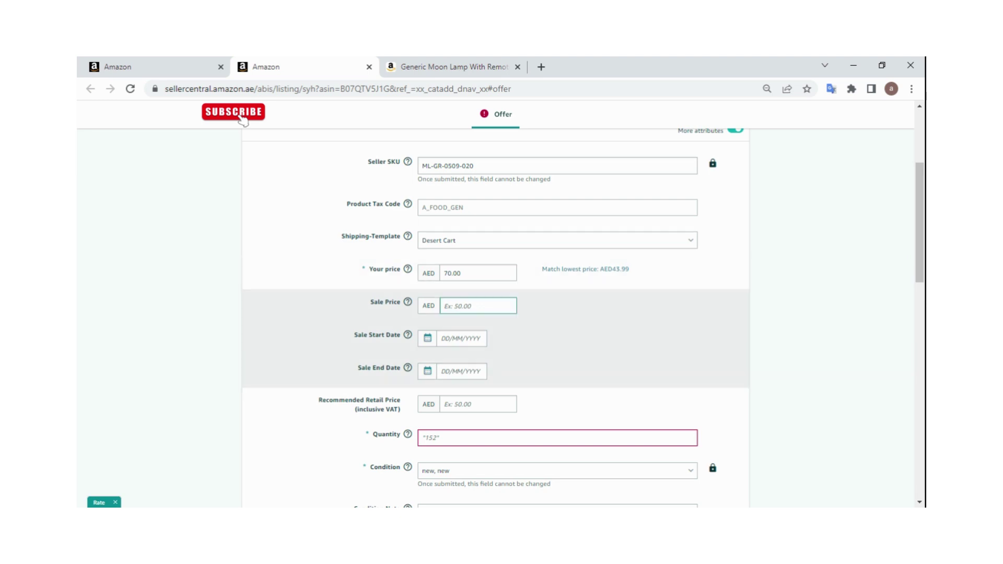
left_click(478, 306)
type("60")
left_click(472, 327)
- Set the sale period to start on 06/09/2022 and end on 13/09/2022
left_click(460, 338)
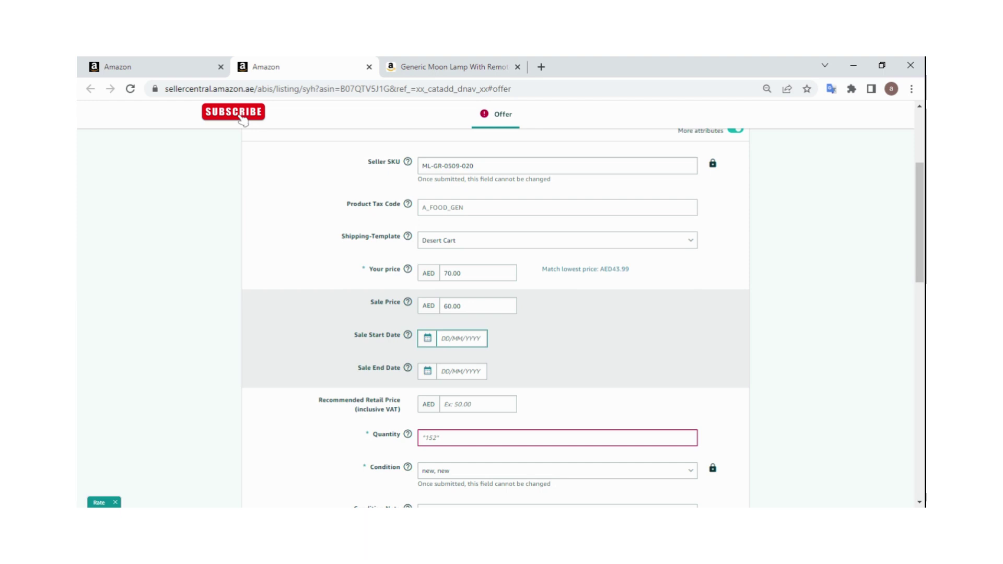
left_click(429, 340)
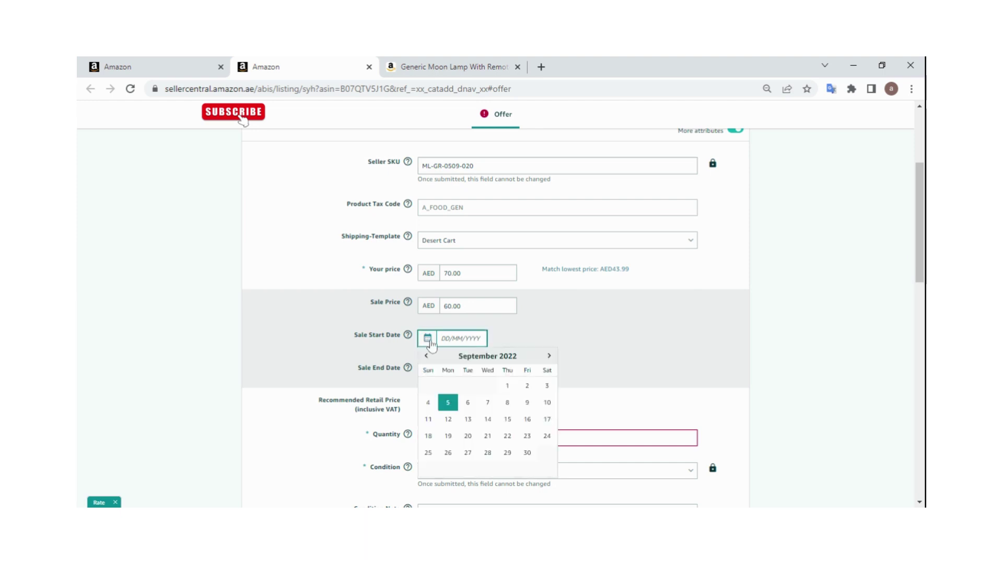
left_click(468, 403)
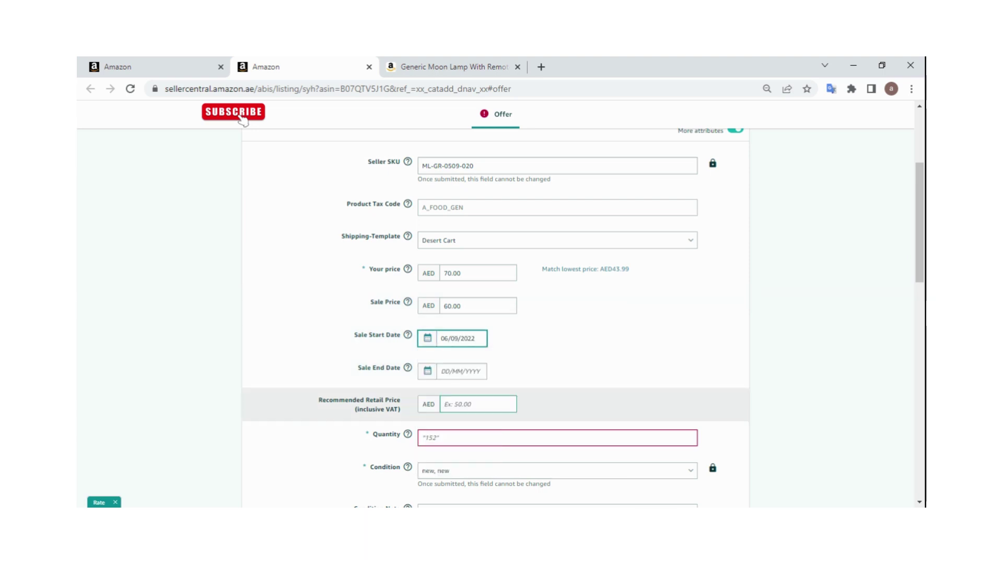
left_click(427, 371)
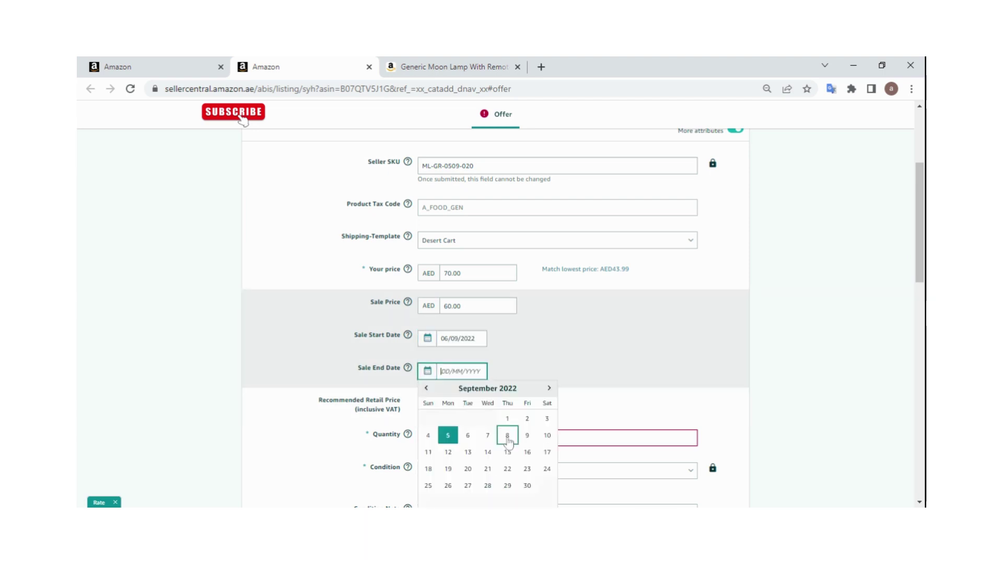
left_click(468, 452)
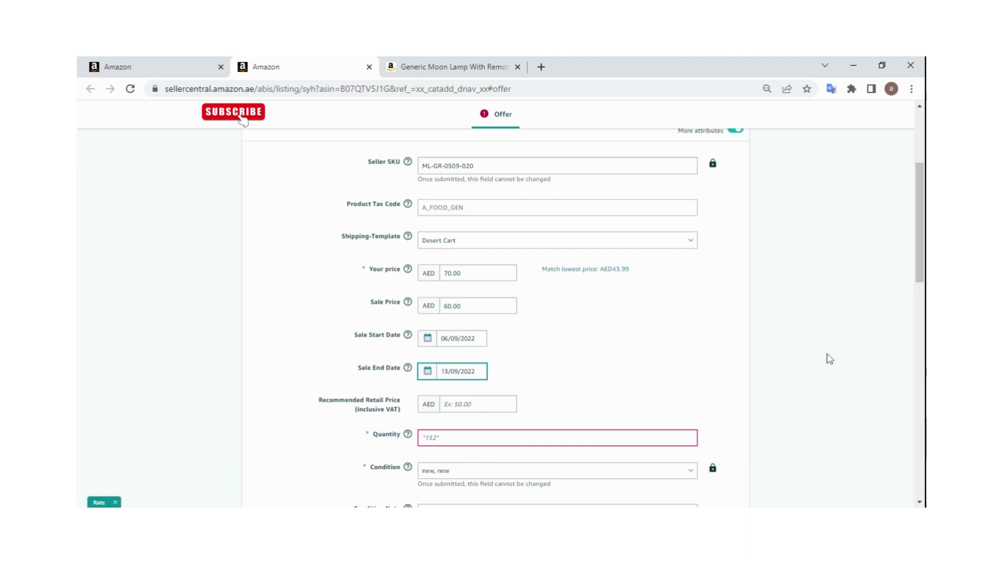
- Review the offer's regular price and sale price together with the sale start and end dates
left_click(461, 357)
key("shift+Tab")
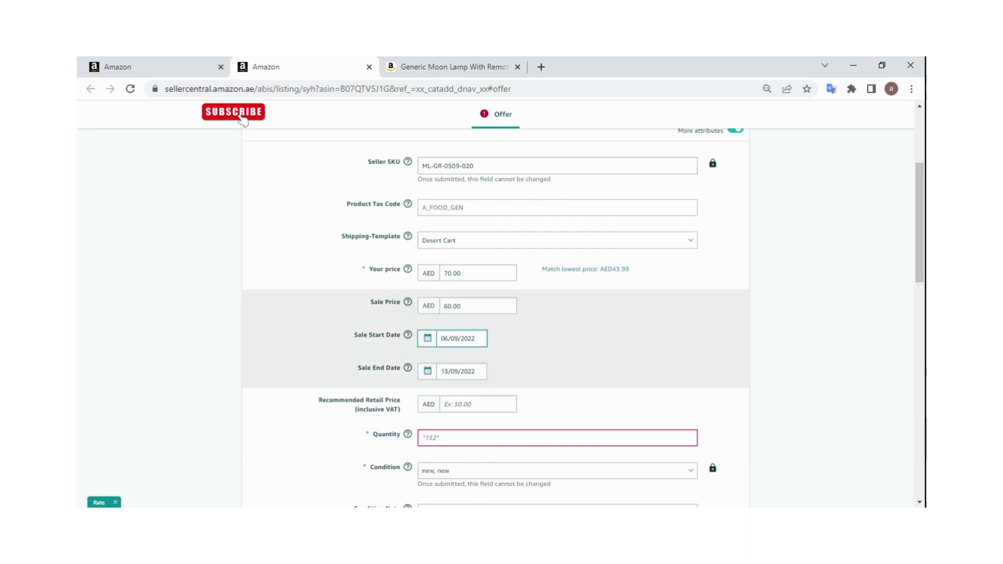
key("Tab")
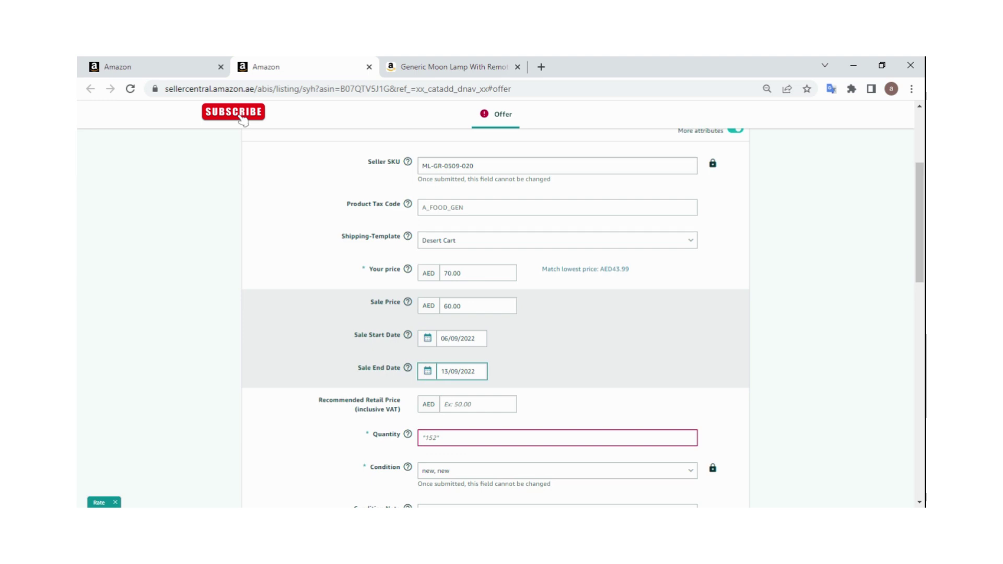
key("Tab")
key("Tab")
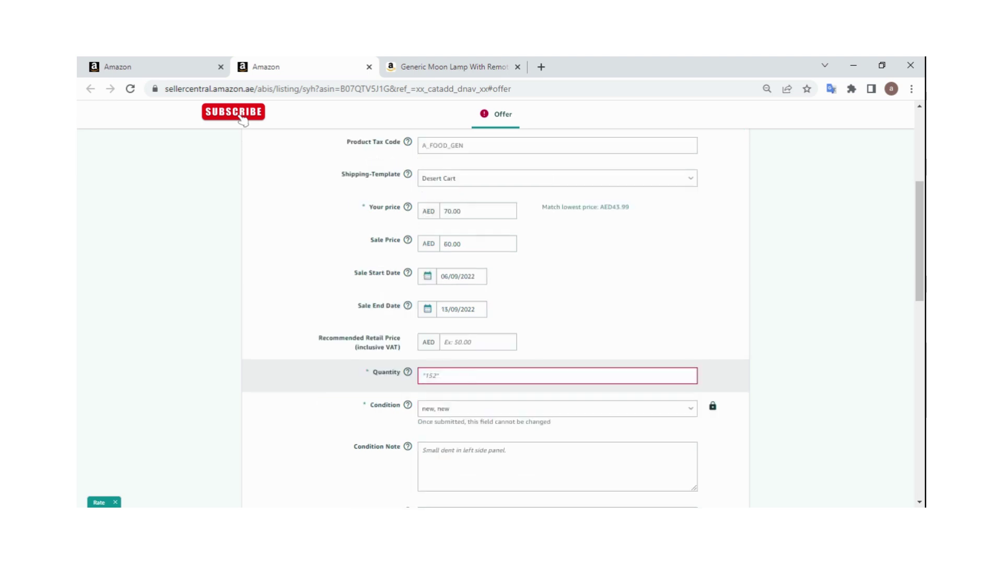
key("shift+Tab")
key("shift+Tab")
key("shift+Tab")
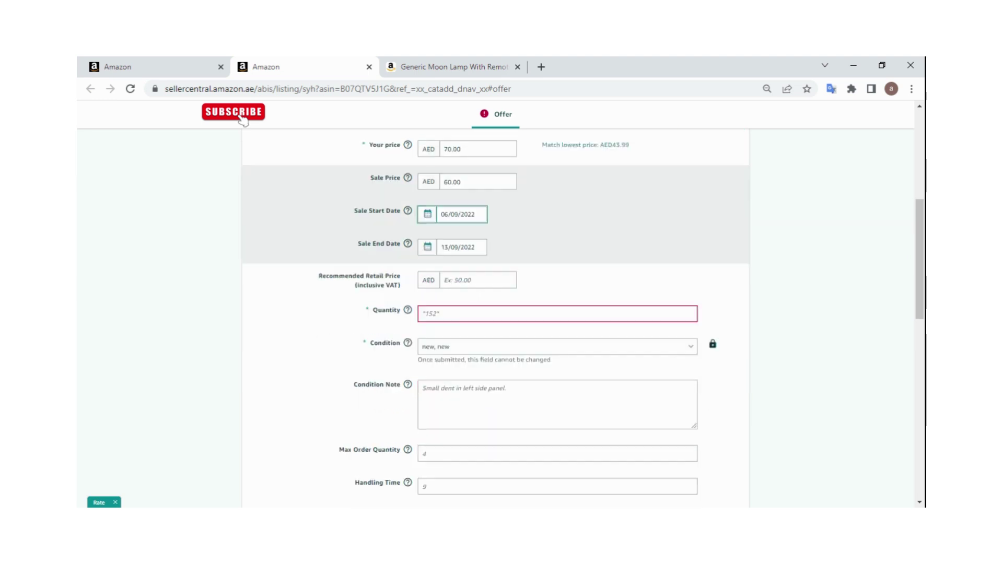
key("shift+Tab")
key("Tab")
key("Tab")
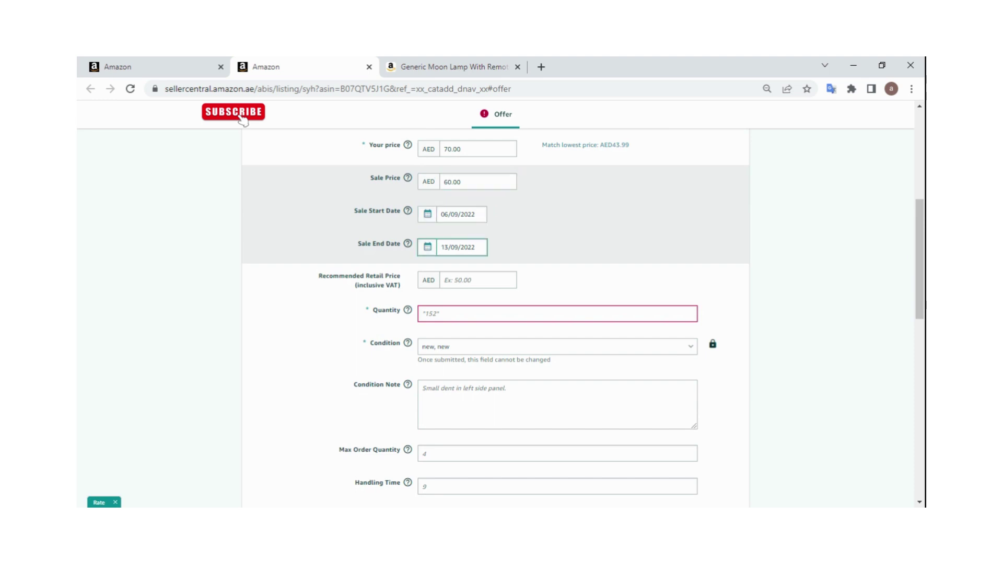
key("shift+Tab")
key("shift+Tab")
key("Tab")
key("Tab")
key("shift+Tab")
key("shift+Tab")
key("shift+Tab")
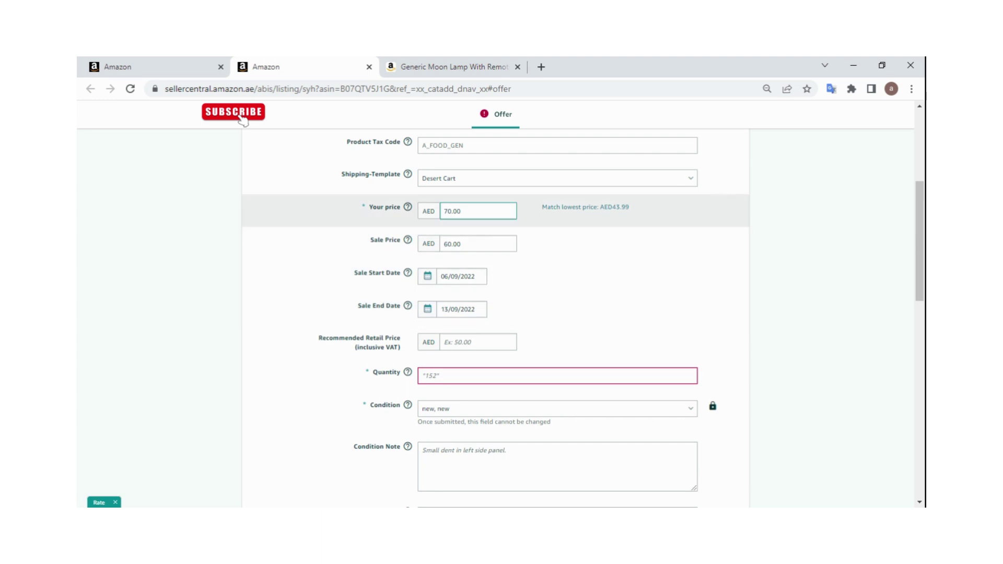
key("Tab")
left_click_drag(464, 244, 441, 252)
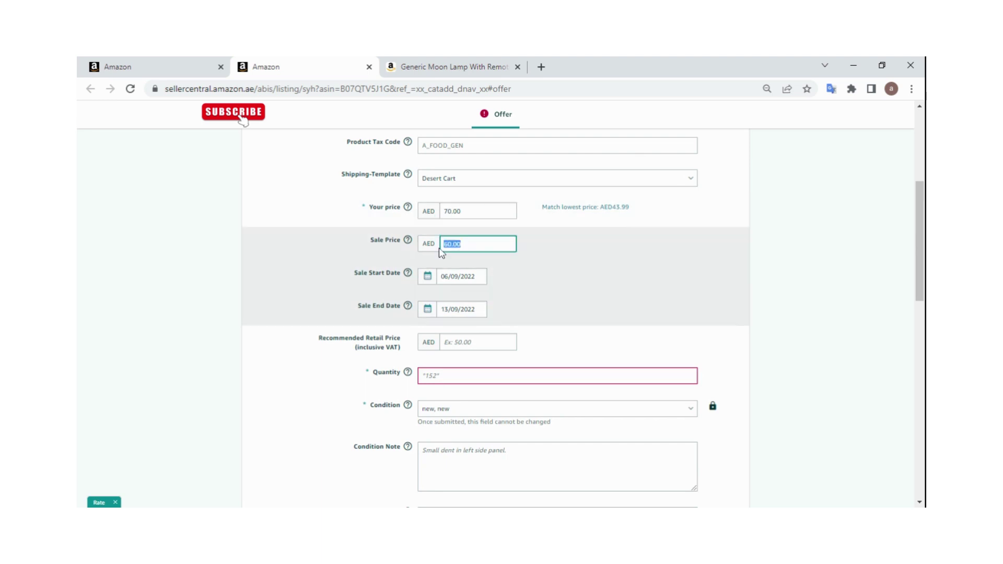
left_click(830, 291)
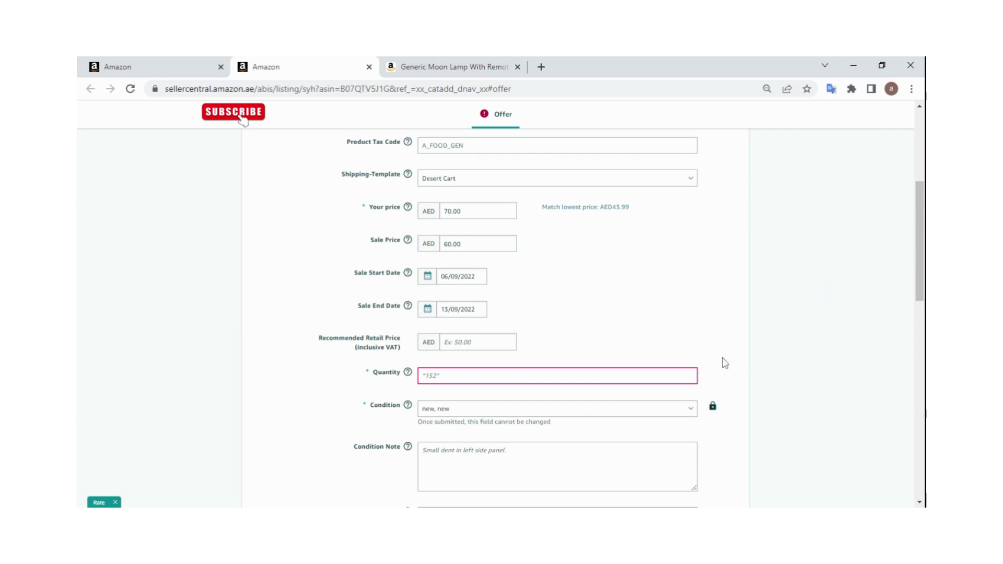
left_click(500, 238)
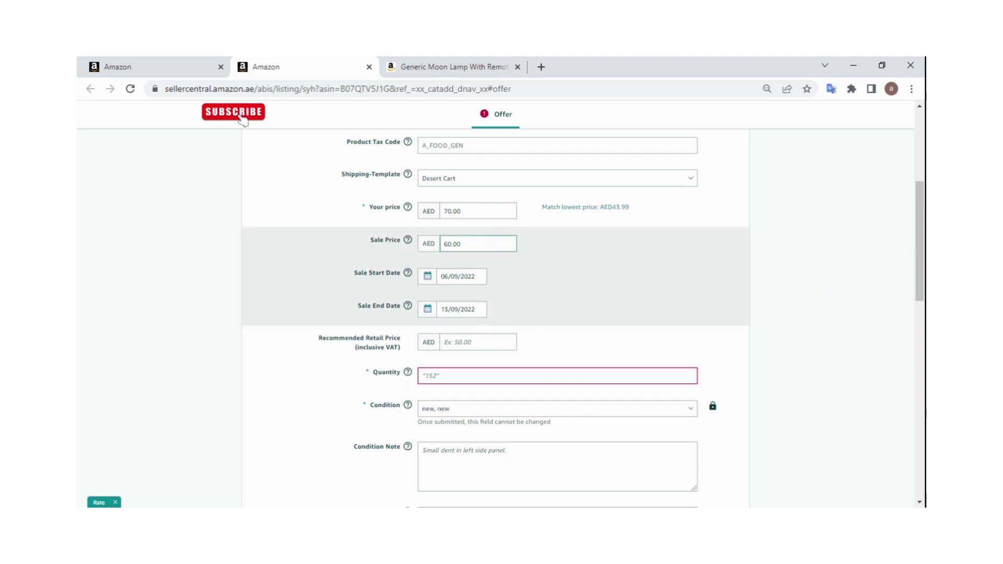
left_click(483, 296)
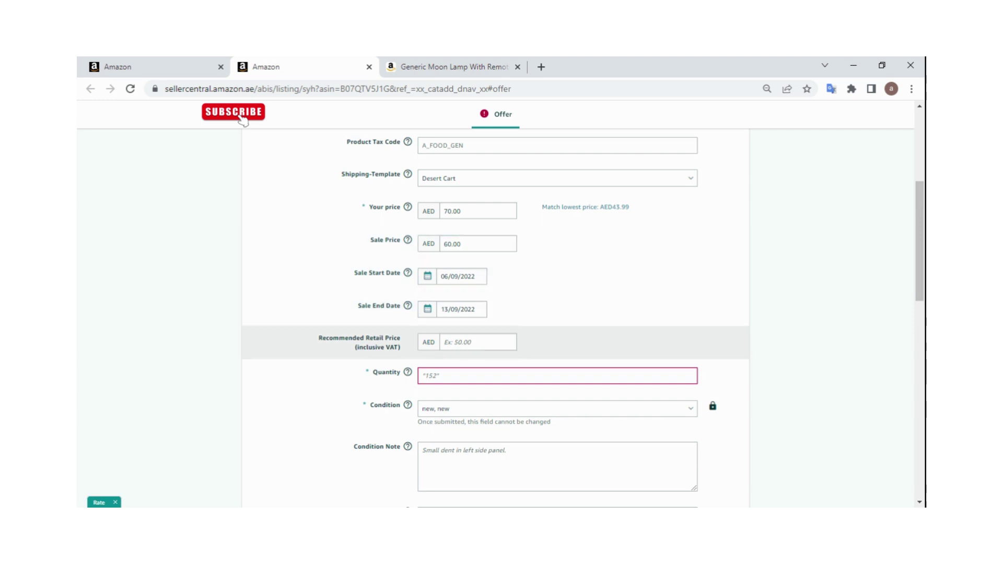
- Leave the Recommended Retail Price empty and set the offer's Quantity to 10
left_click(478, 342)
left_click(557, 375)
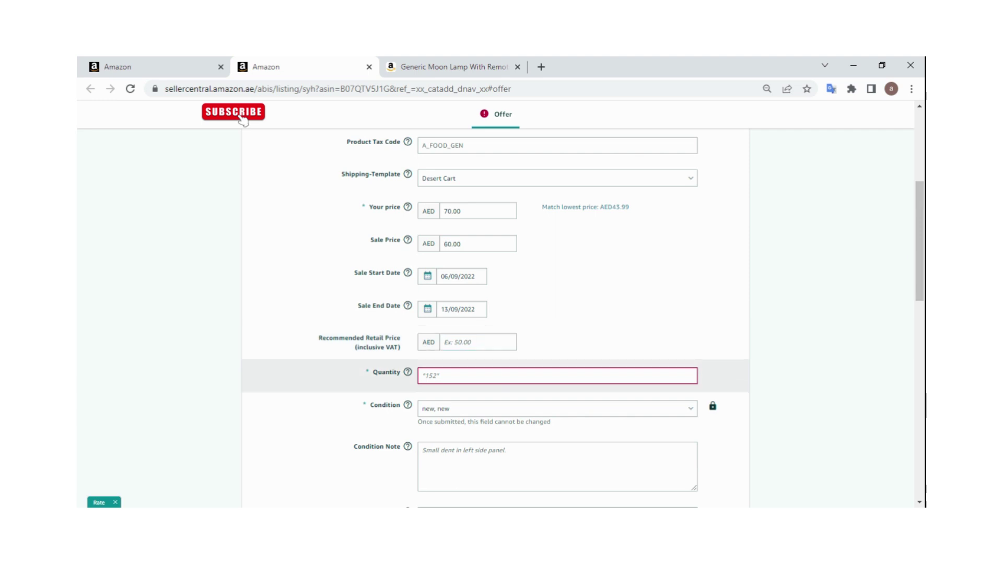
left_click(498, 385)
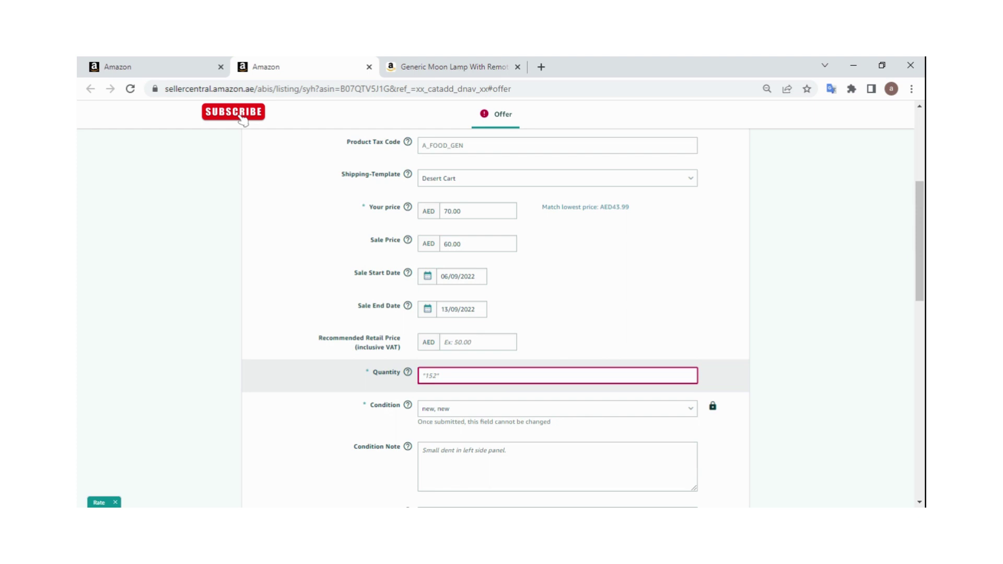
type("10")
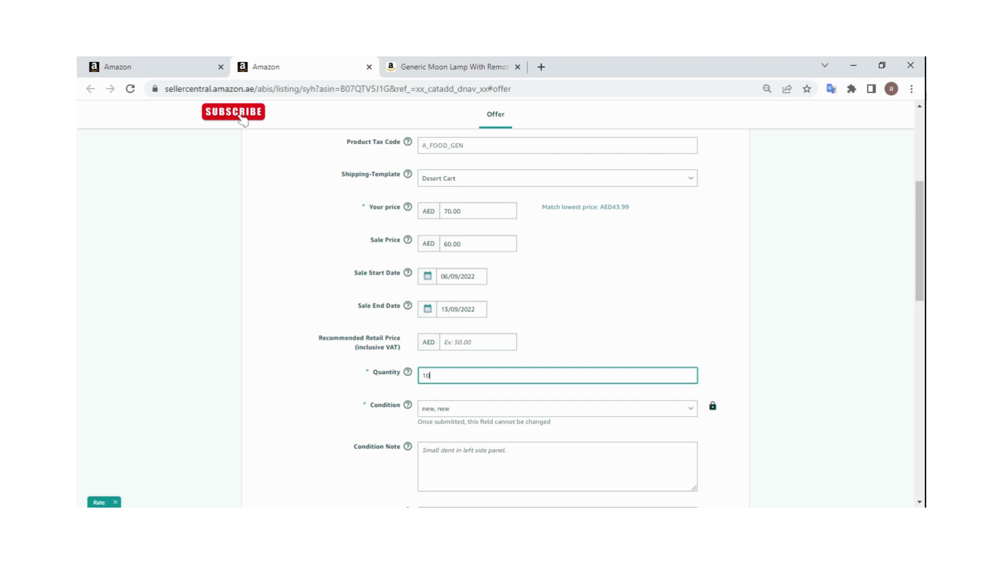
left_click(771, 367)
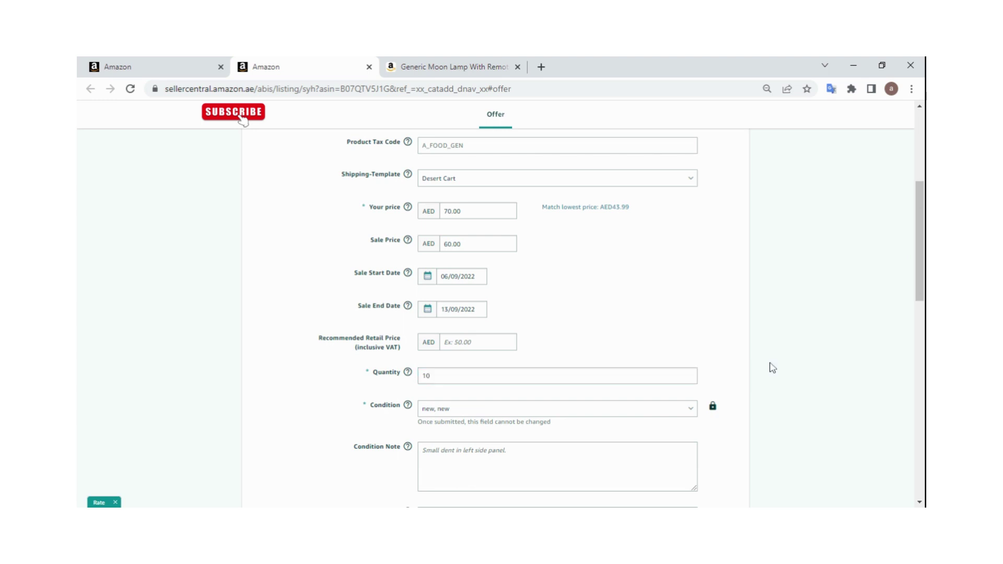
- Choose "new, new" as the Condition of the moon lamp offer
scroll(495, 369, "down", 1)
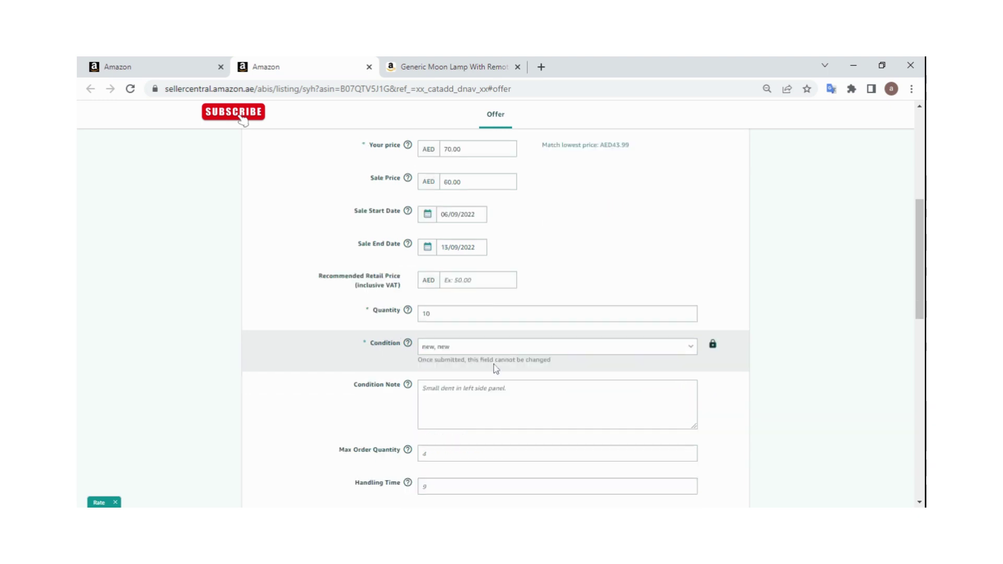
left_click(679, 354)
left_click(681, 359)
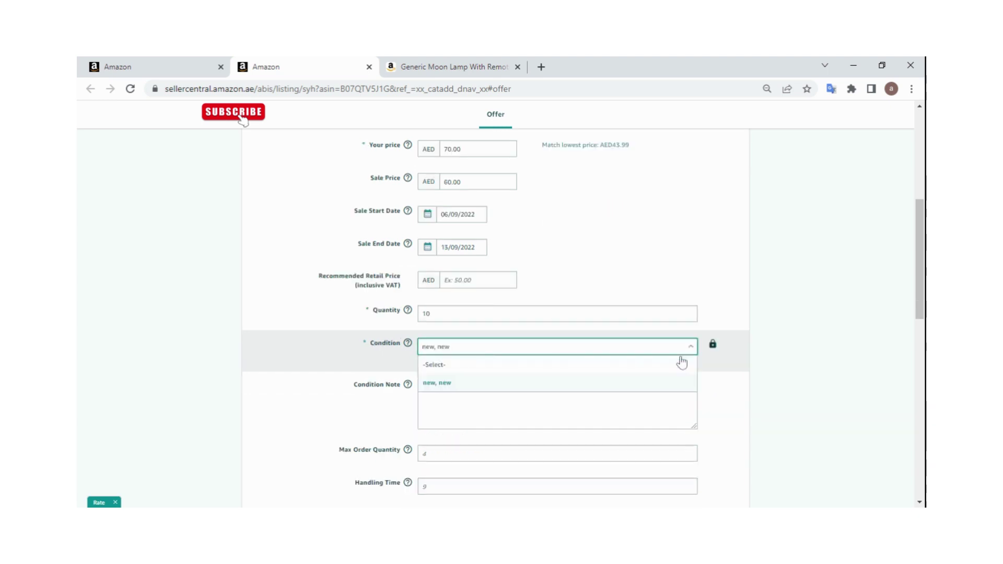
left_click(680, 383)
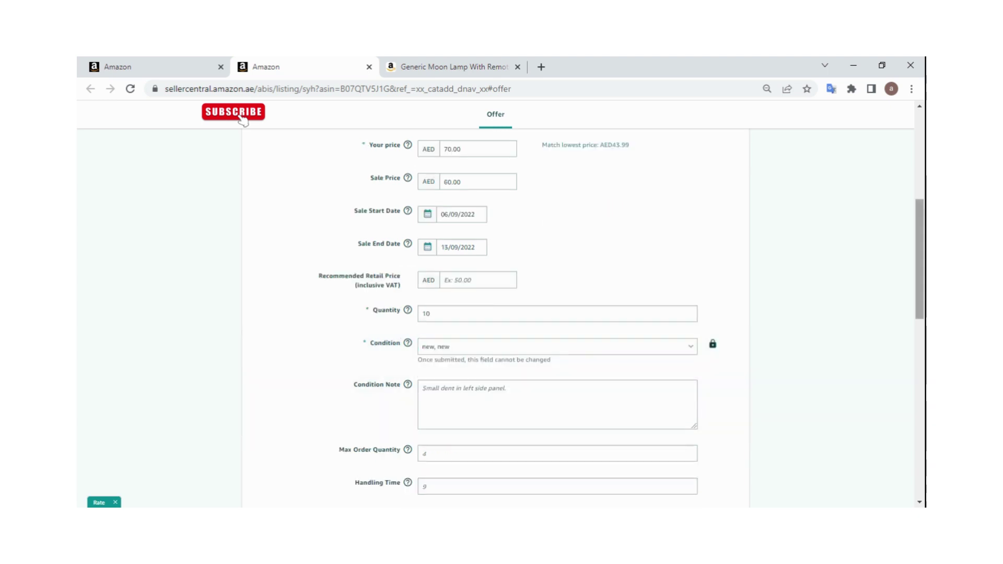
- Try a Max Order Quantity of 5 for the offer, and clear the field again
scroll(495, 313, "down", 2)
scroll(404, 272, "down", 1)
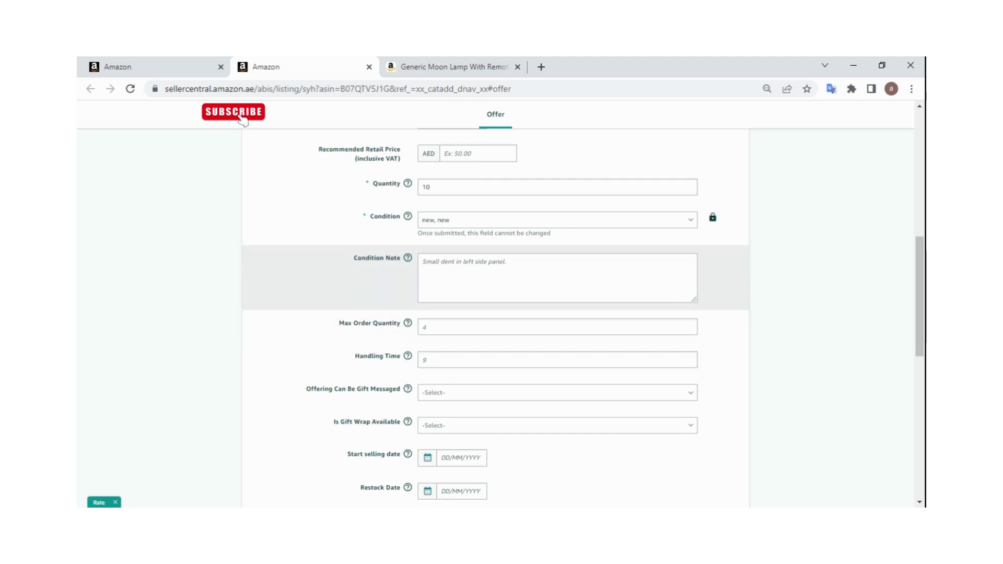
left_click(444, 327)
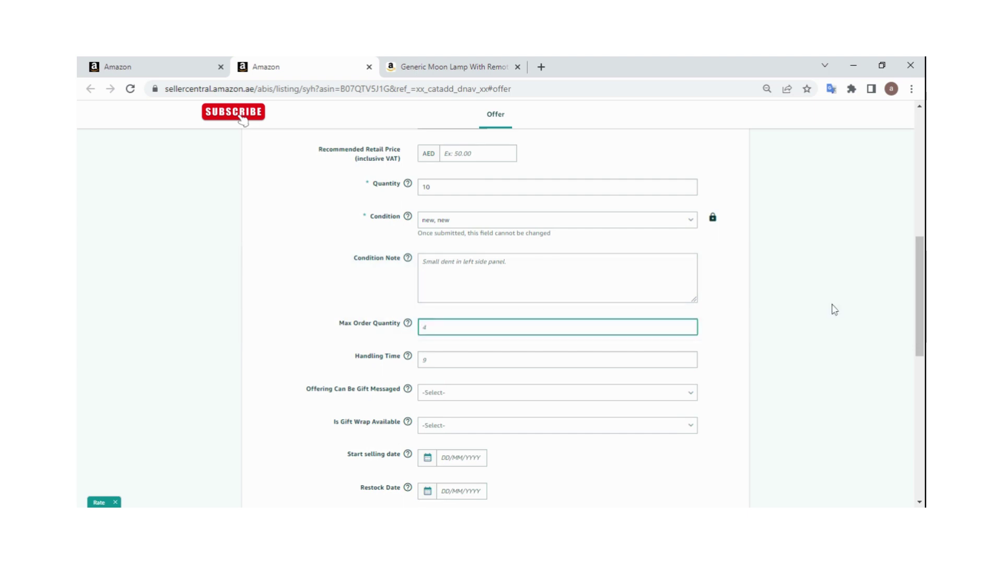
mouse_move(921, 279)
left_mouse_down()
mouse_move(921, 302)
mouse_move(923, 290)
left_mouse_up()
left_click(851, 292)
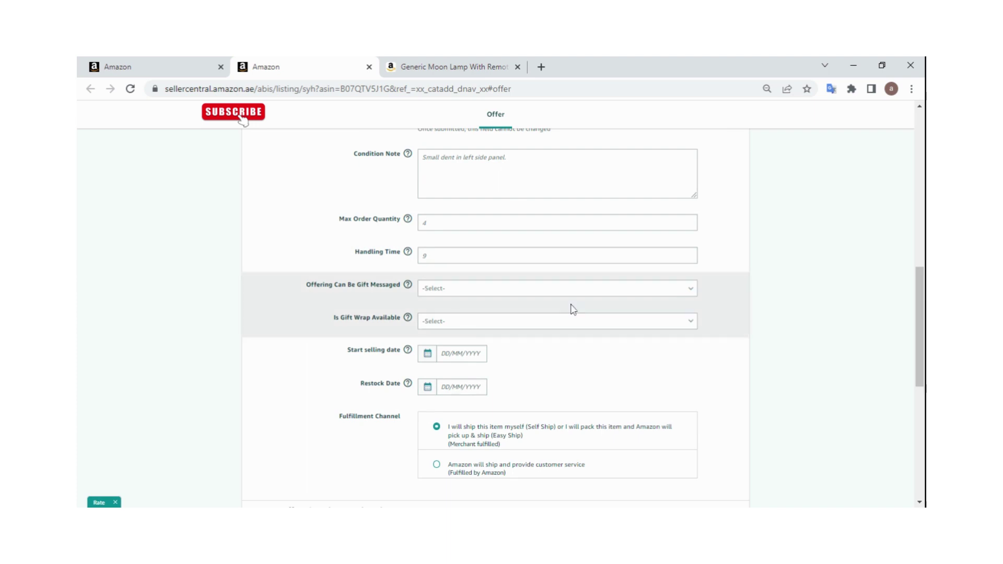
left_click(557, 222)
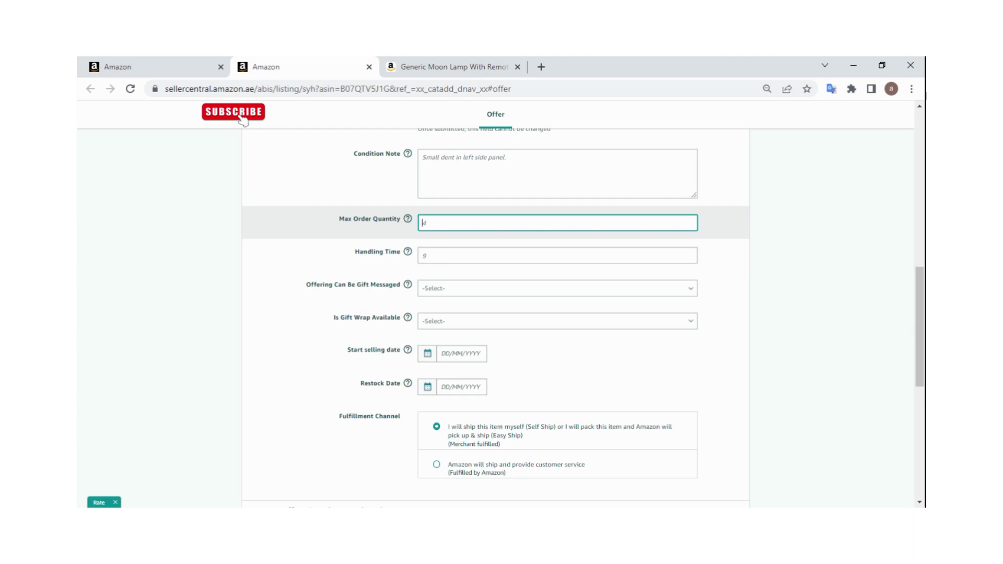
type("5")
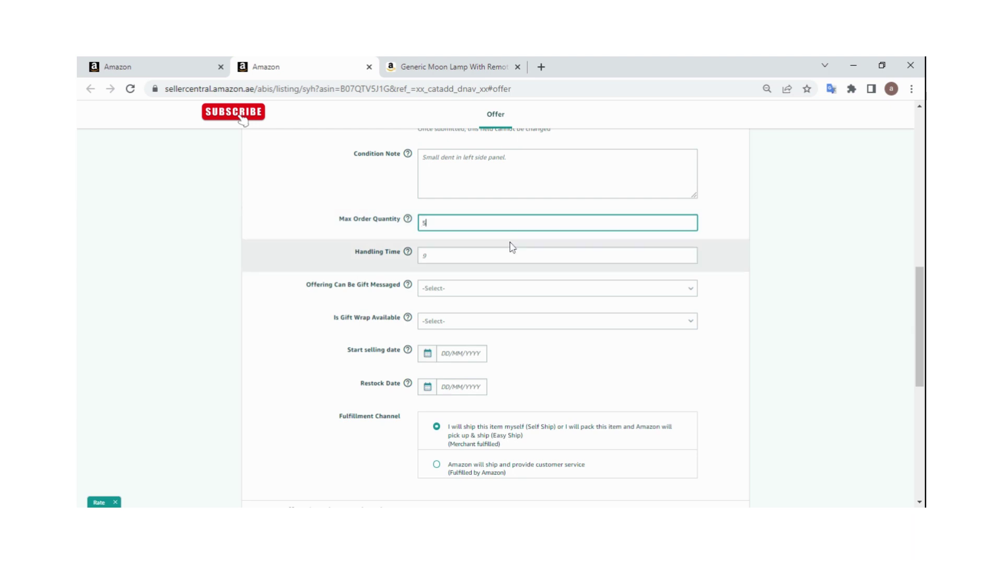
left_click(183, 243)
left_click_drag(433, 224, 417, 243)
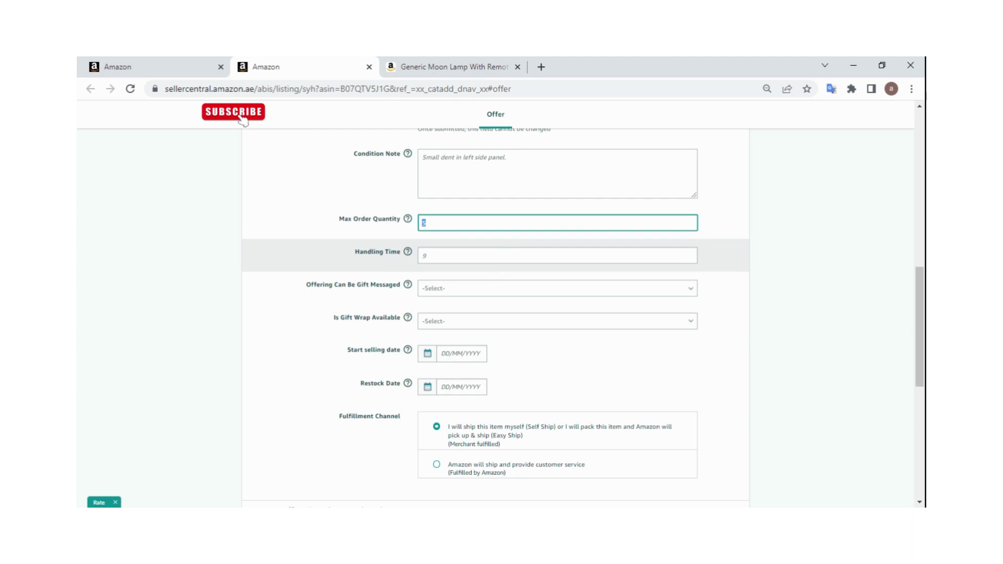
key("BackSpace")
- Set the offer's Handling Time to 7
left_click(427, 275)
left_click(428, 256)
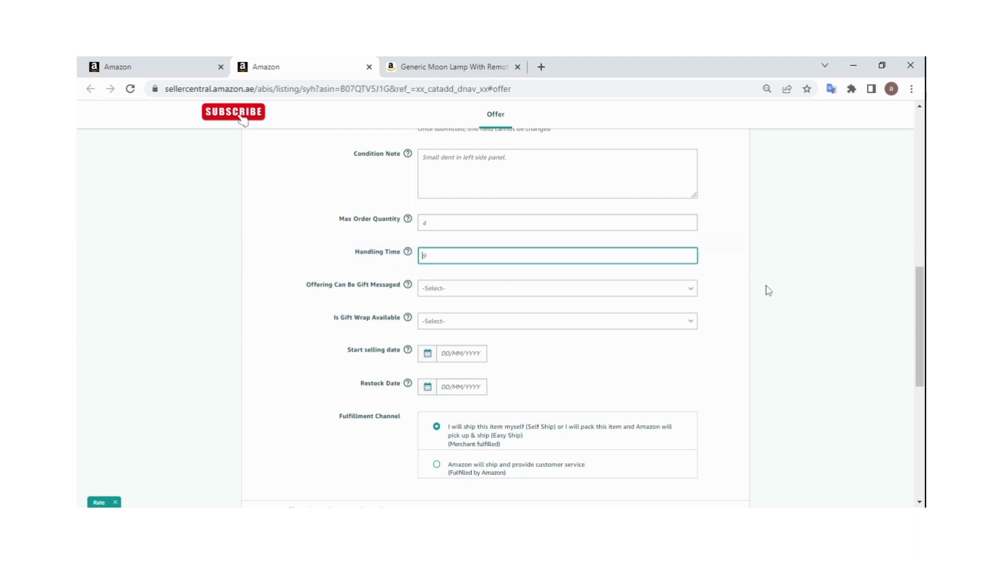
left_click(821, 270)
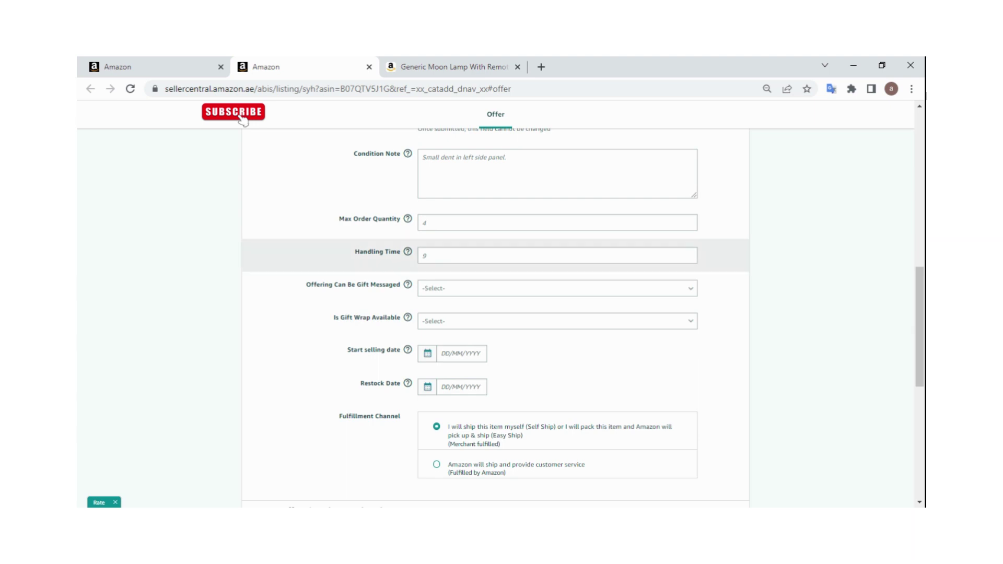
left_click(554, 256)
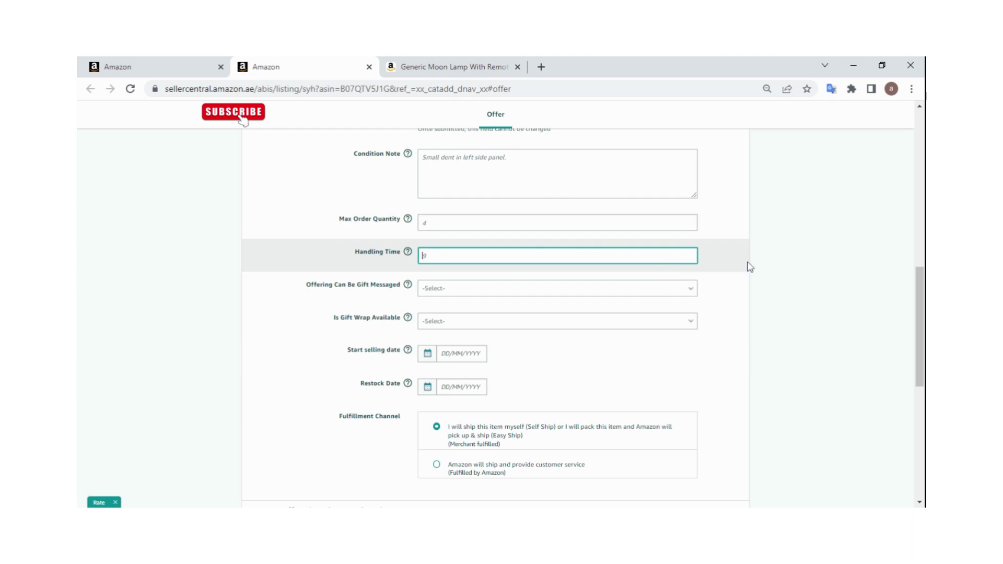
type("7")
left_click(572, 273)
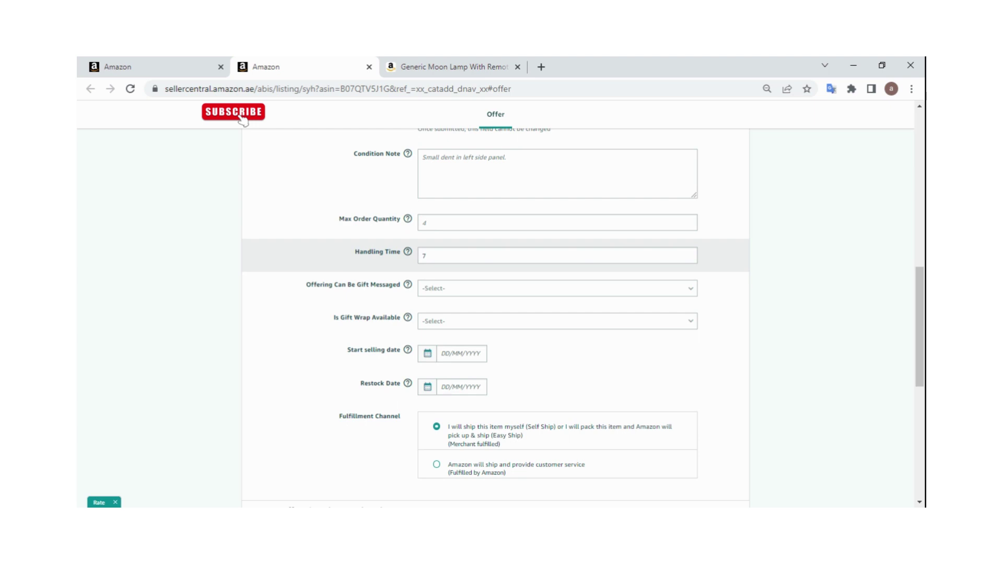
left_click_drag(432, 256, 417, 263)
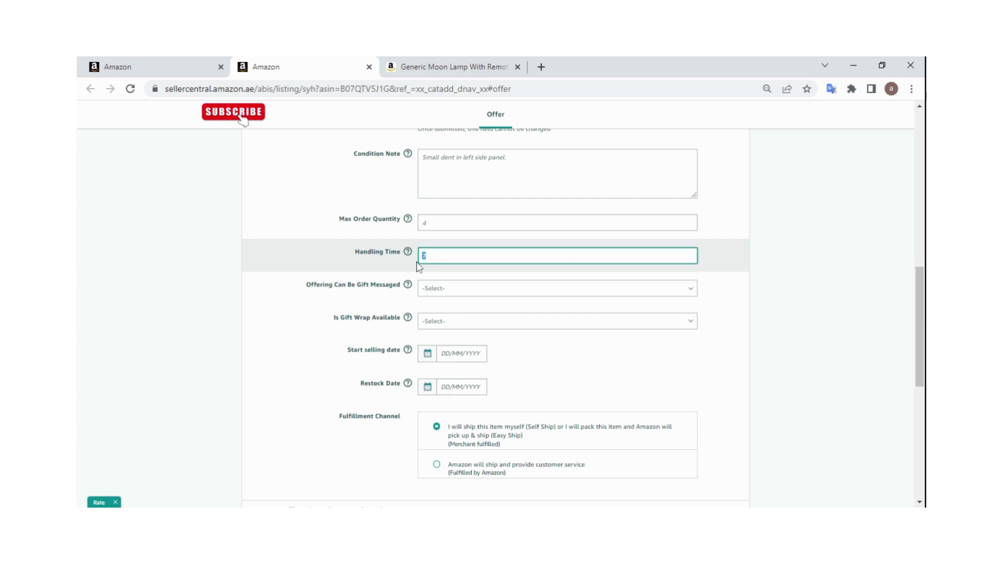
left_click(245, 241)
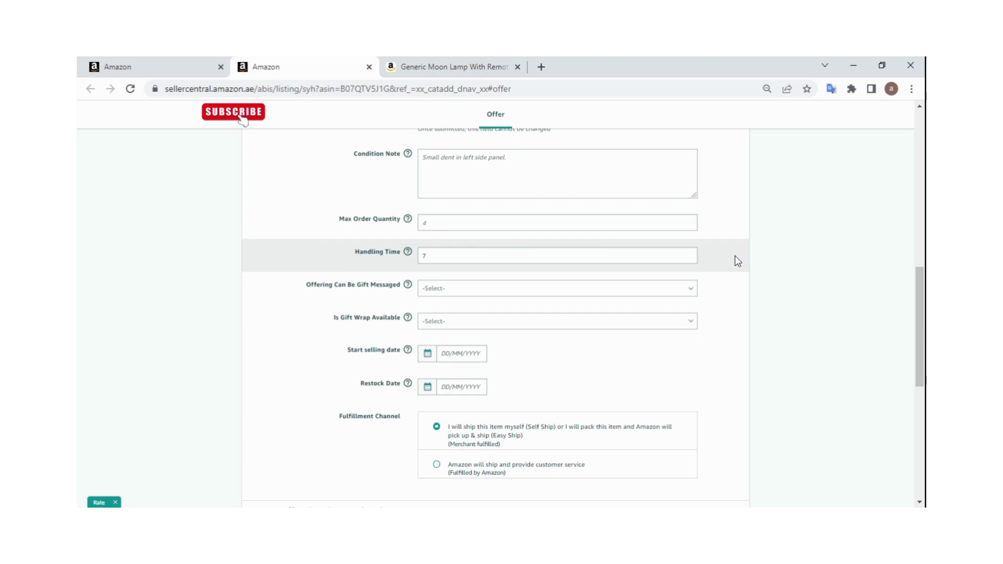
- Read the help for Offering Can Be Gift Messaged and view its options without selecting one
scroll(737, 261, "down", 1)
scroll(475, 225, "down", 1)
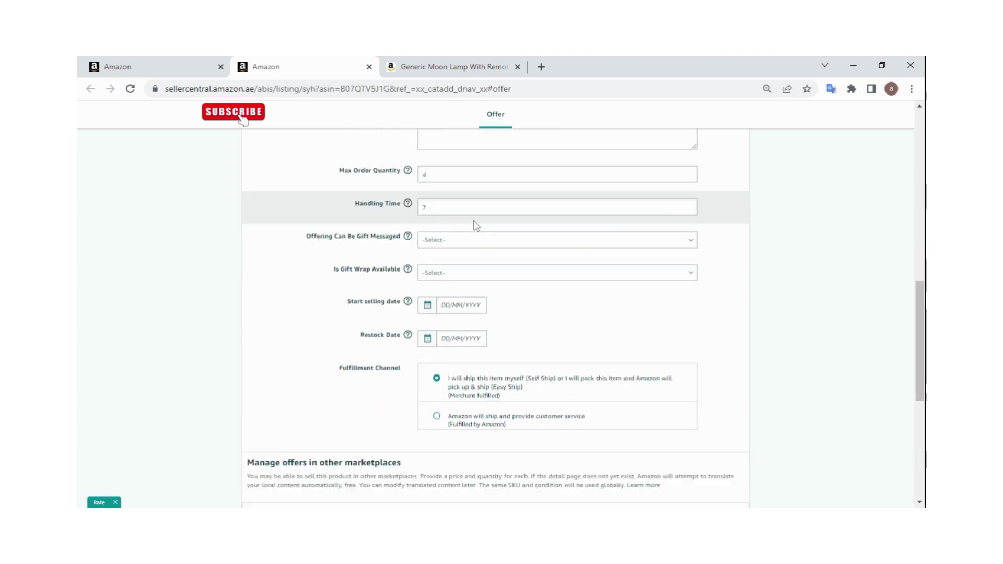
mouse_move(434, 246)
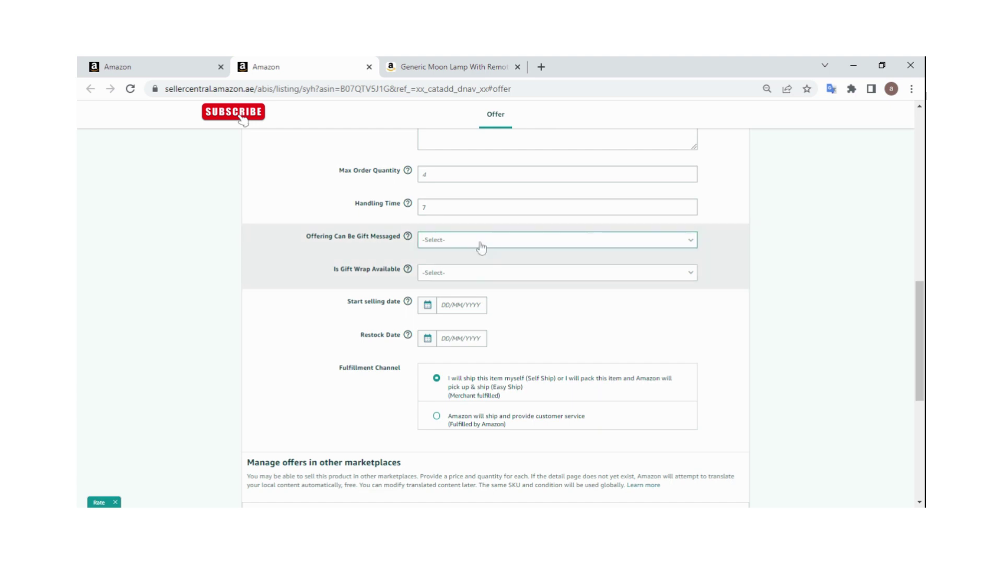
mouse_move(407, 237)
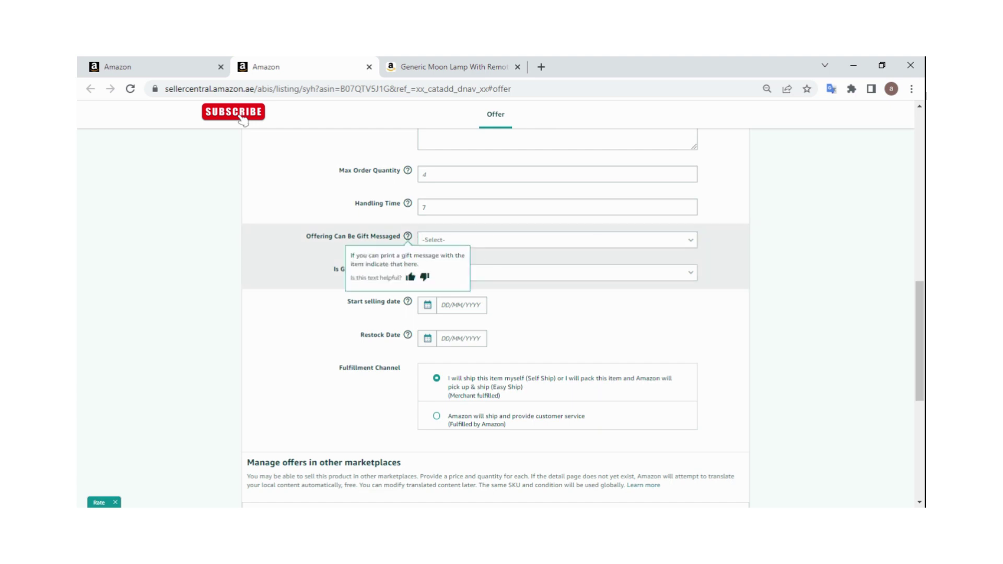
left_click(843, 250)
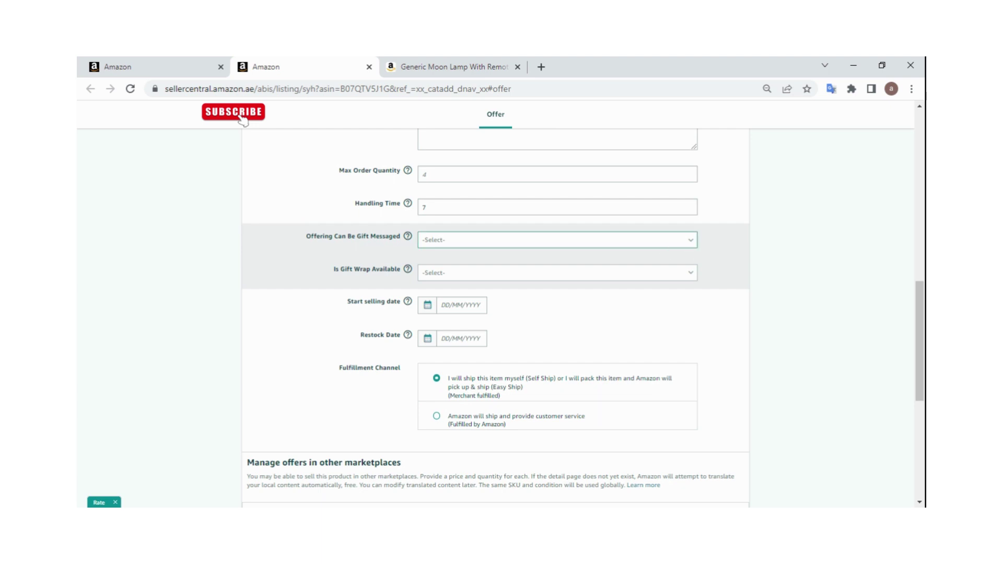
left_click(664, 245)
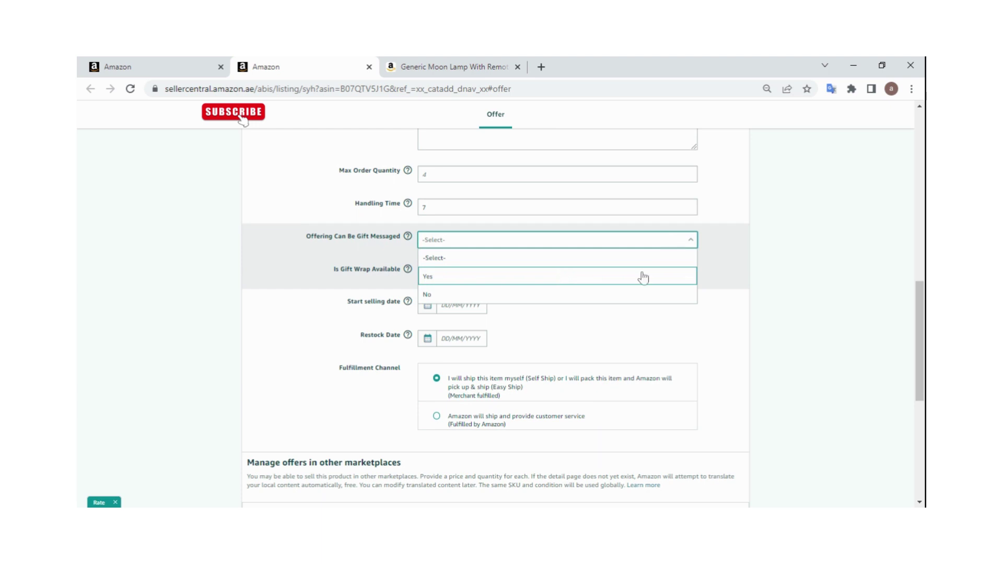
left_click(794, 274)
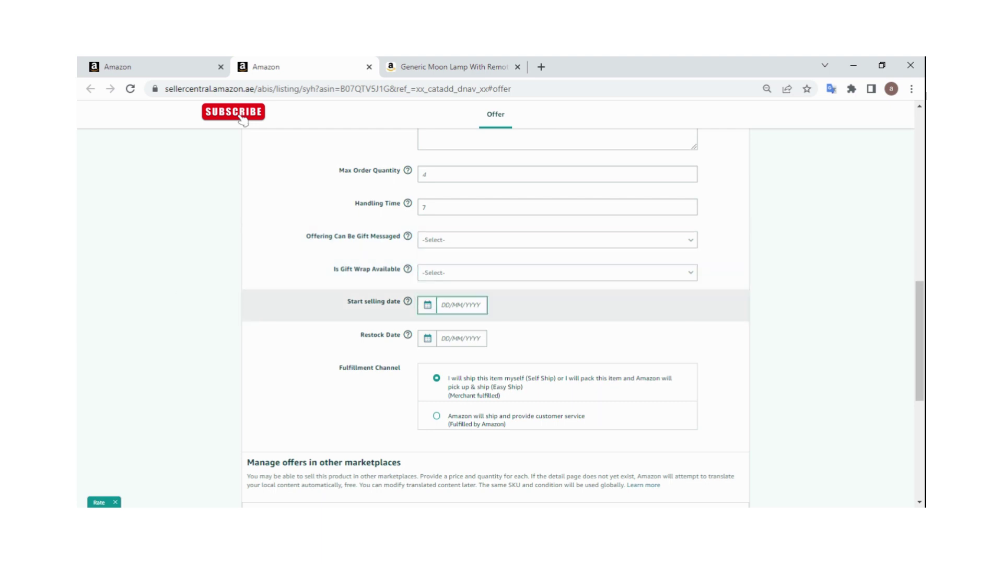
- Set the offer's Start selling date to 05/09/2022
left_click(459, 305)
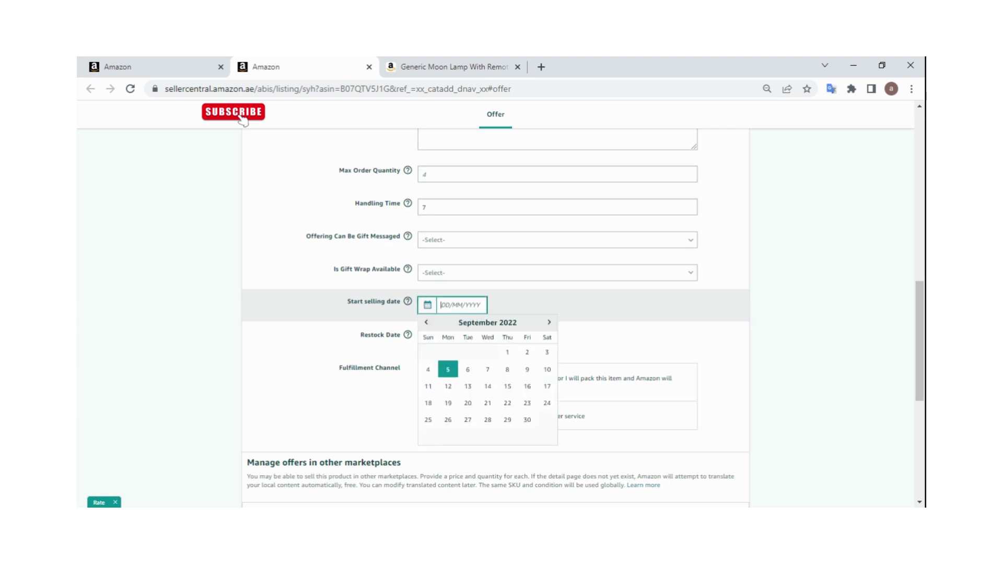
left_click(448, 370)
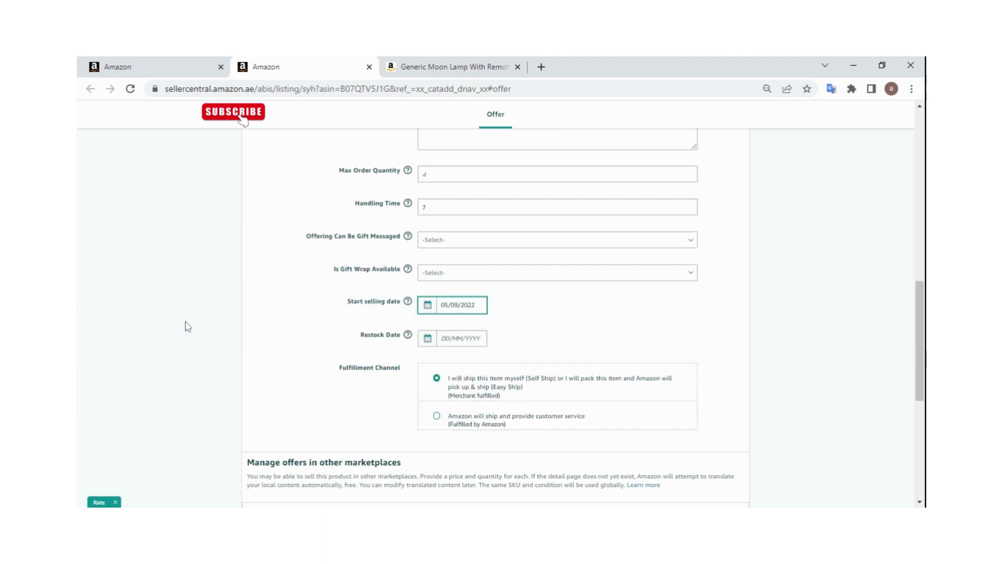
left_click(179, 301)
- Read the help explanation for the Restock Date and leave the date empty
left_click(460, 338)
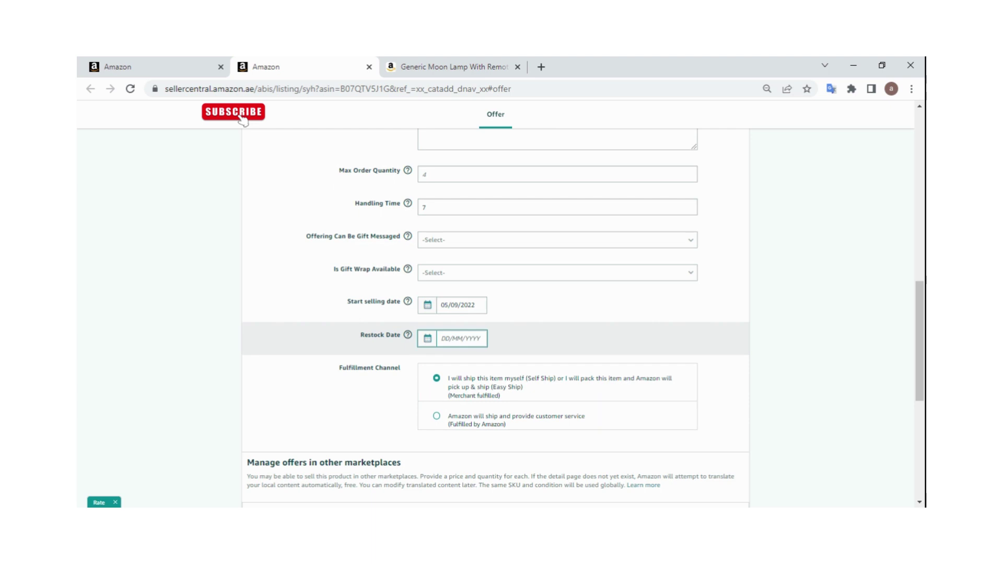
left_click(407, 335)
left_click(446, 339)
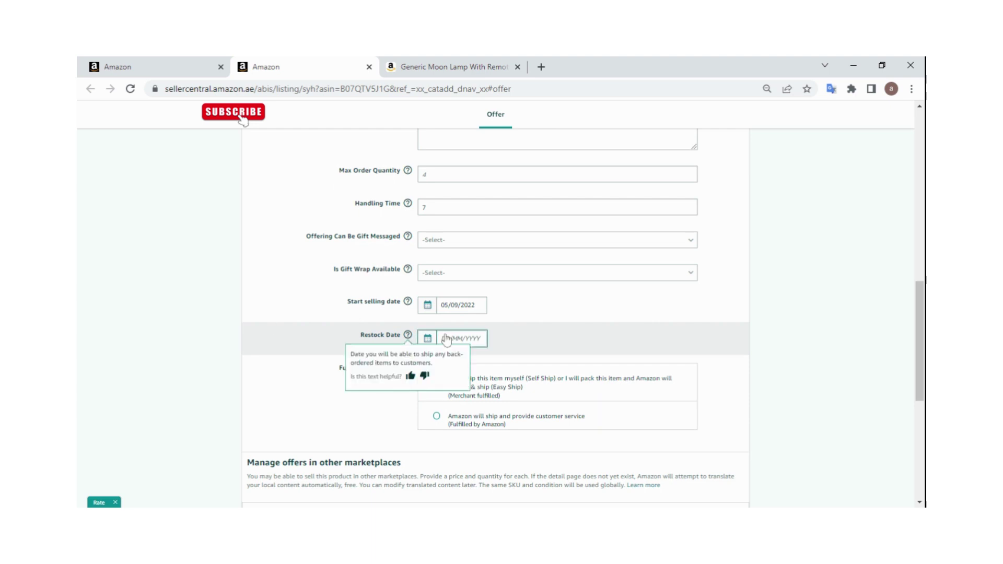
left_click(724, 344)
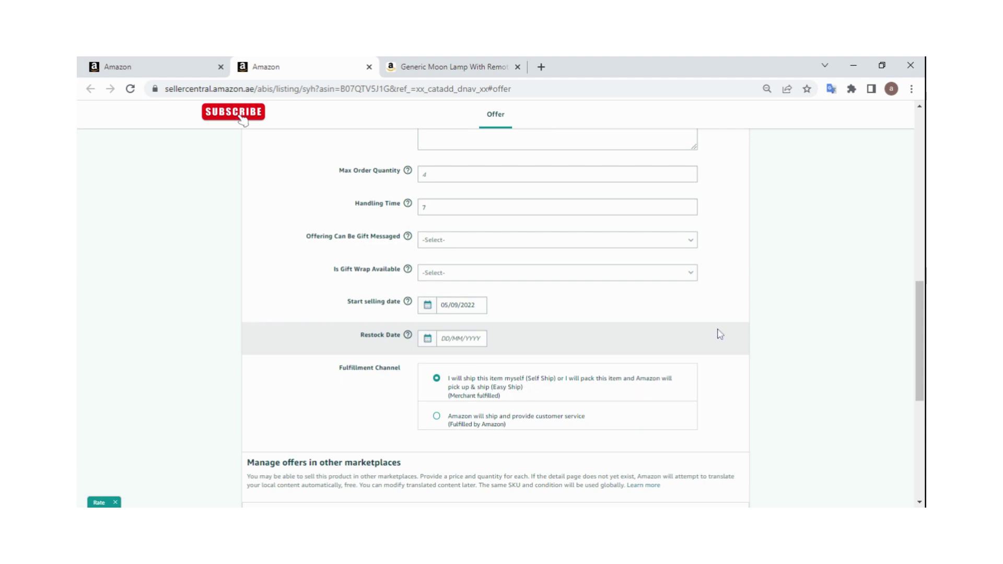
- Keep the merchant-fulfilled channel, leave the Saudi Arabia quantity and price empty, and save and finish the offer
scroll(855, 305, "down", 2)
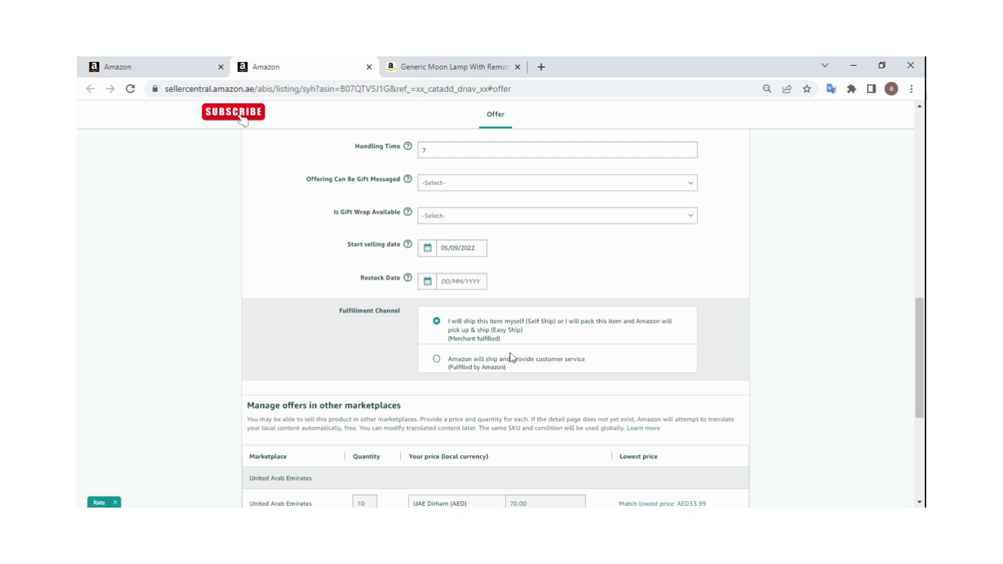
left_click_drag(923, 325, 923, 357)
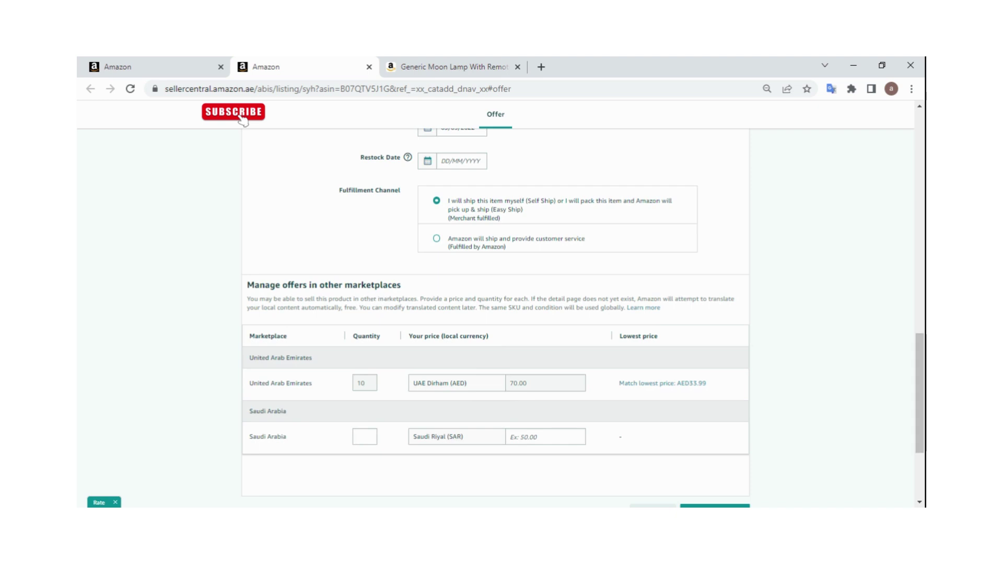
scroll(495, 313, "down", 1)
scroll(901, 376, "down", 1)
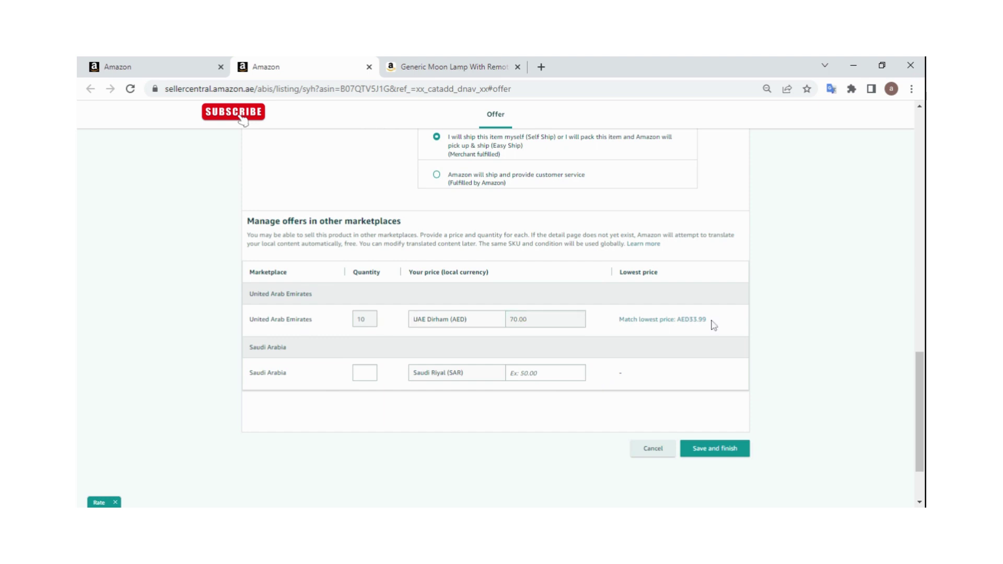
scroll(747, 402, "down", 2)
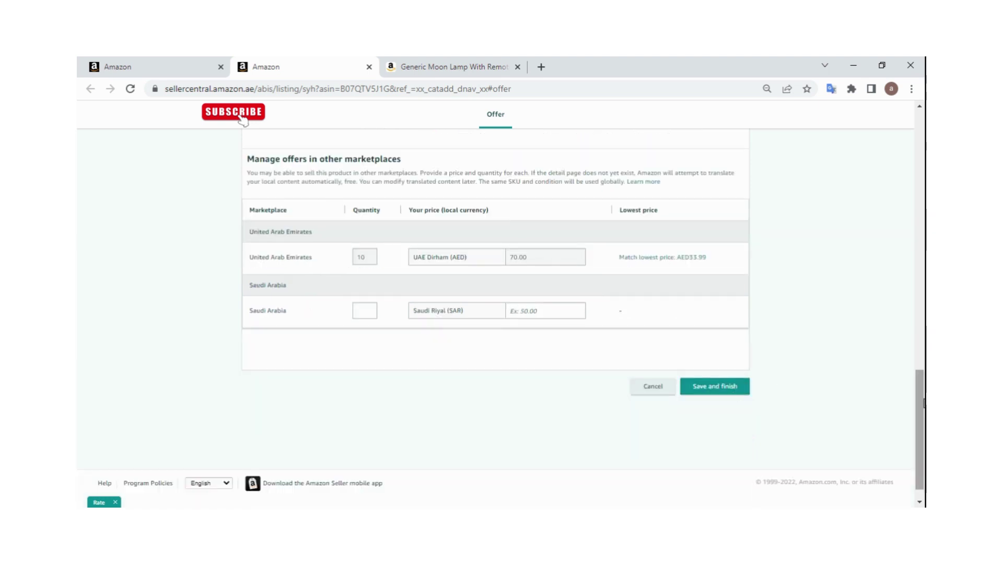
left_click(723, 392)
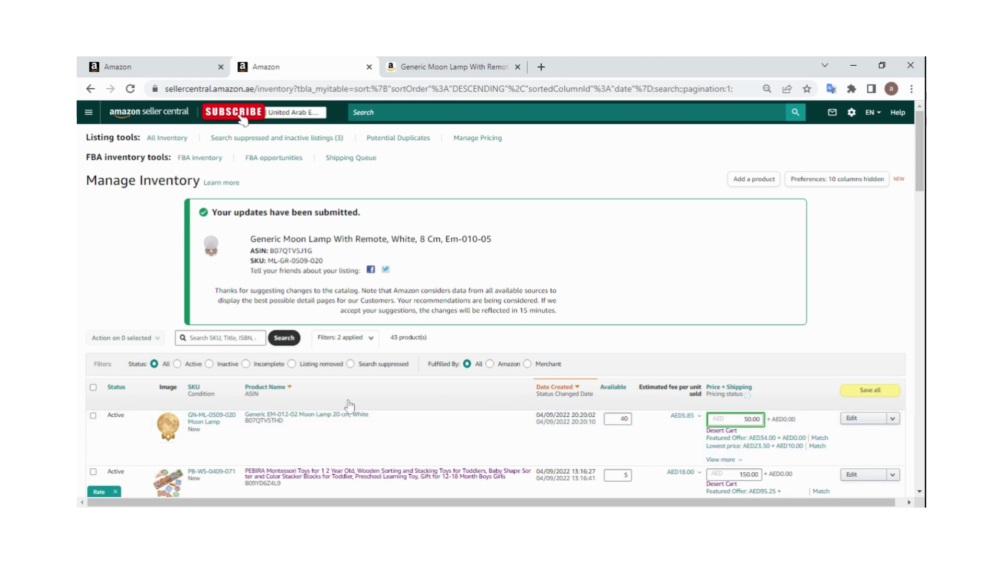
- Refresh the Manage Inventory list and view the title and price details on the Generic Moon Lamp's product page
left_click(130, 89)
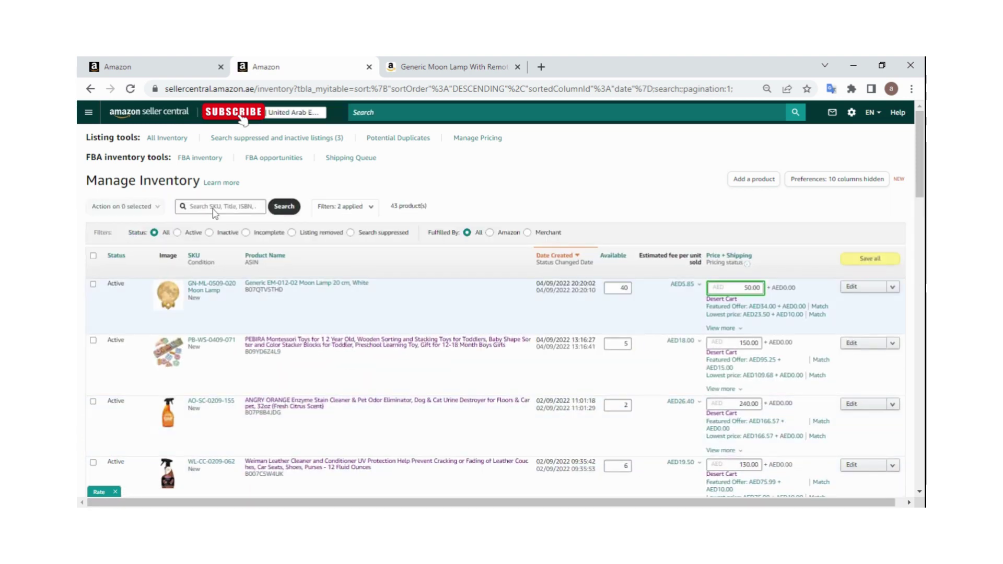
left_click(446, 65)
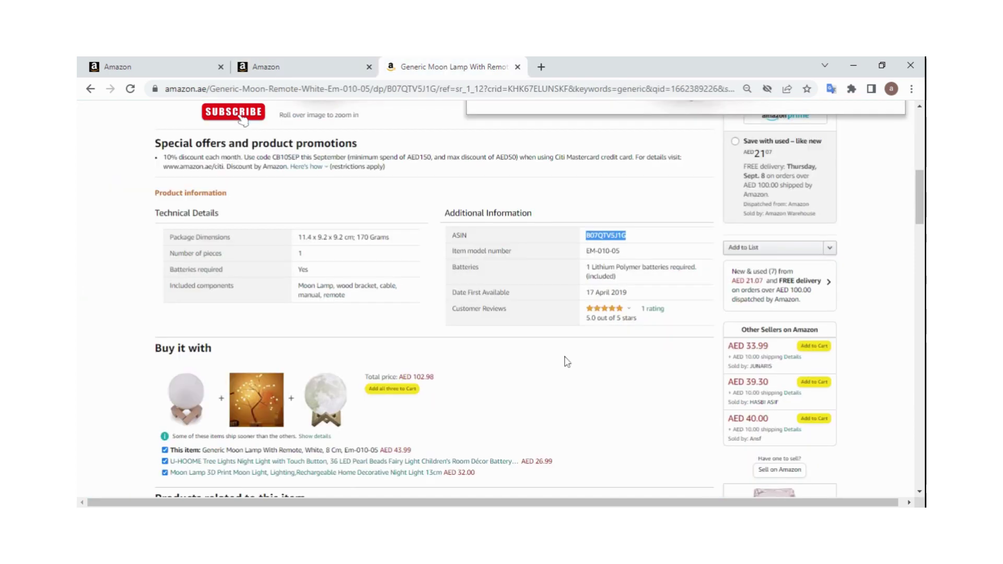
scroll(449, 298, "up", 5)
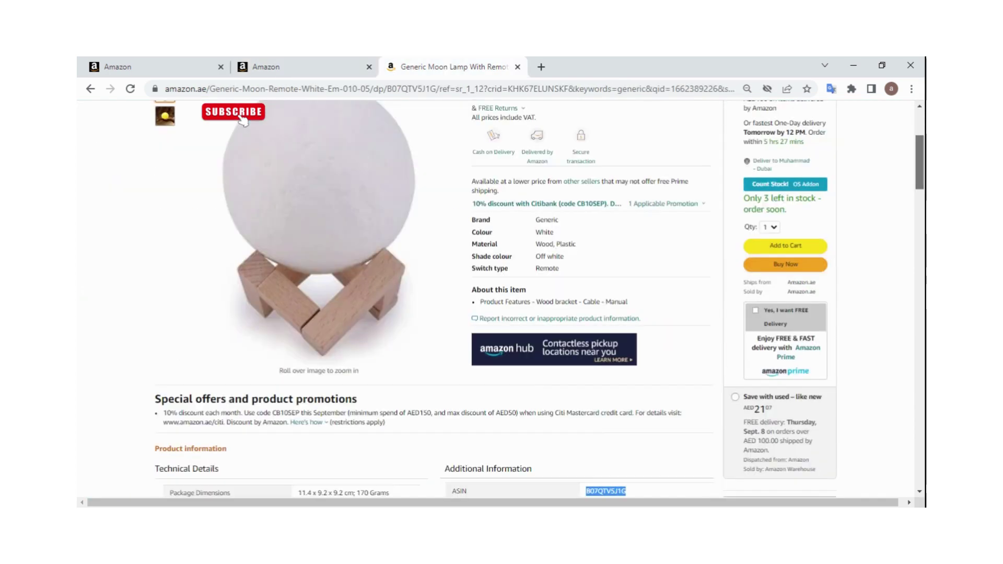
scroll(881, 214, "up", 3)
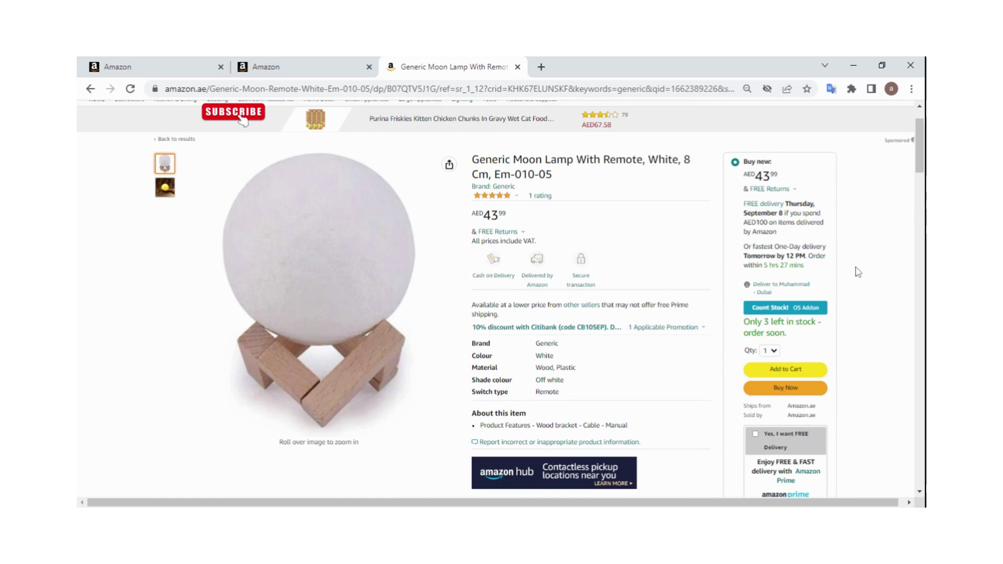
- Finish viewing the Generic Moon Lamp's product page and search Amazon.ae for "generic" again
left_click_drag(921, 138, 922, 153)
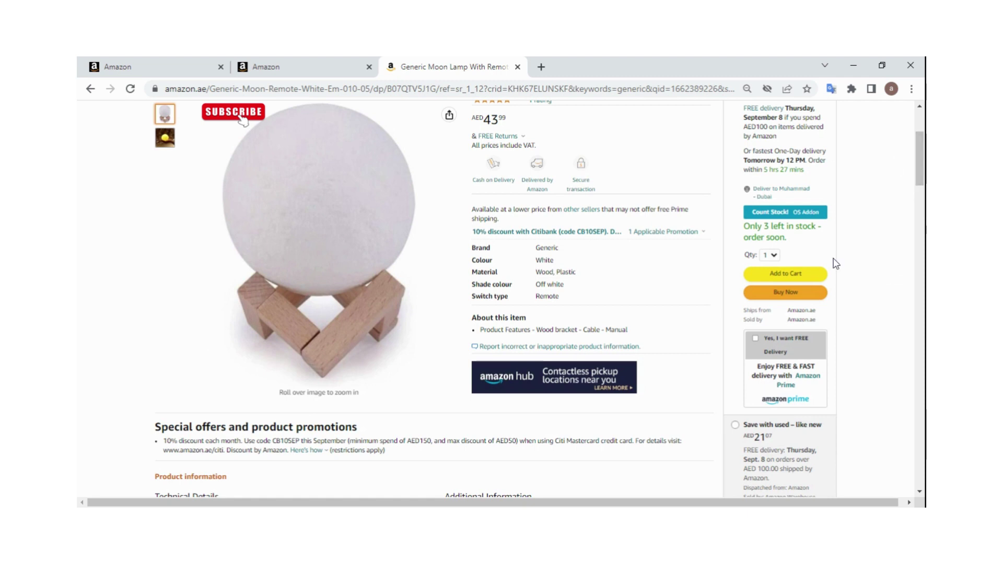
scroll(836, 264, "up", 2)
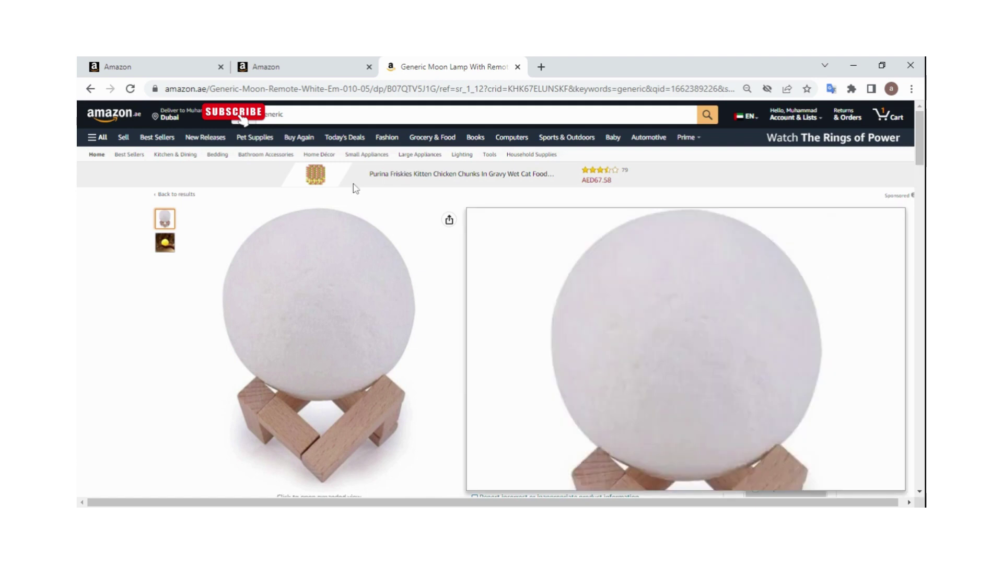
left_click(334, 116)
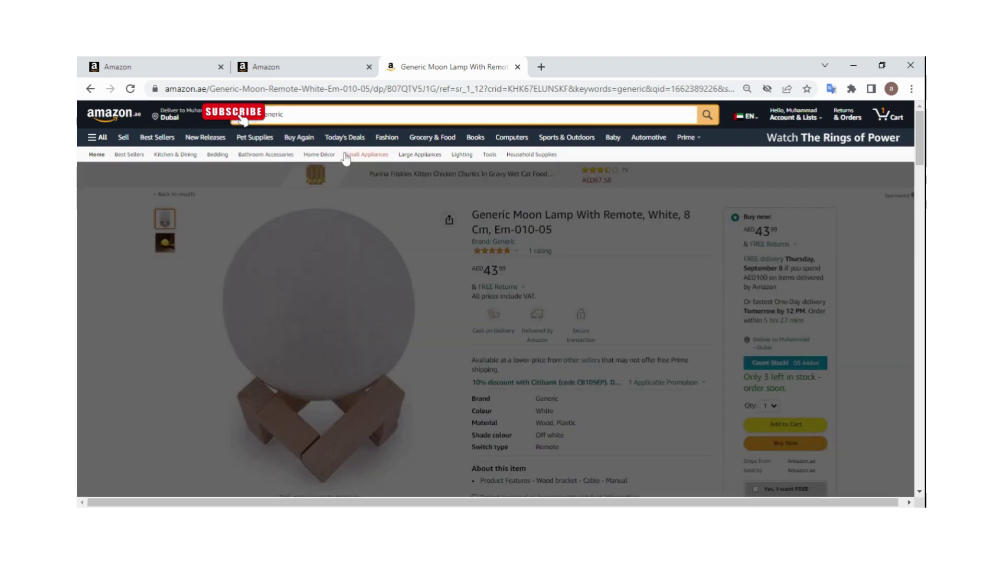
key("Return")
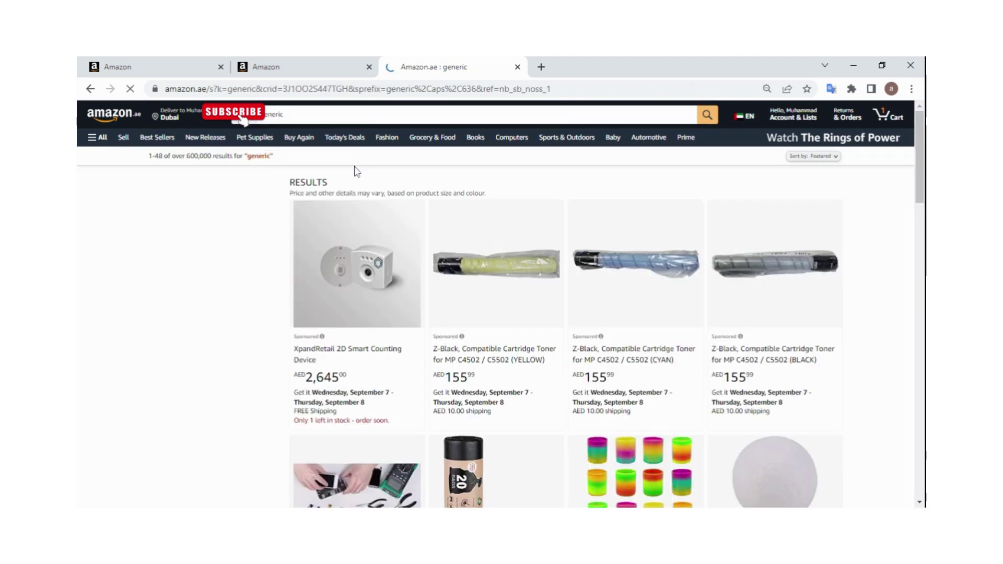
- Browse the "generic" search results and open the Generic Titanium 0.75 Mm Micro Needle Skin Derma Roller's product page
scroll(618, 328, "down", 2)
scroll(618, 328, "down", 5)
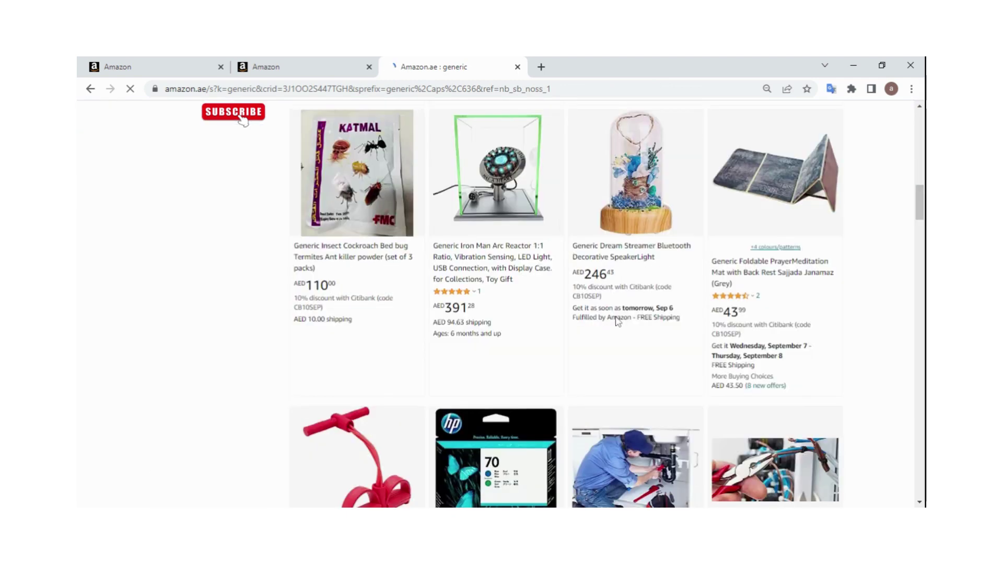
scroll(618, 321, "up", 3)
scroll(617, 314, "up", 1)
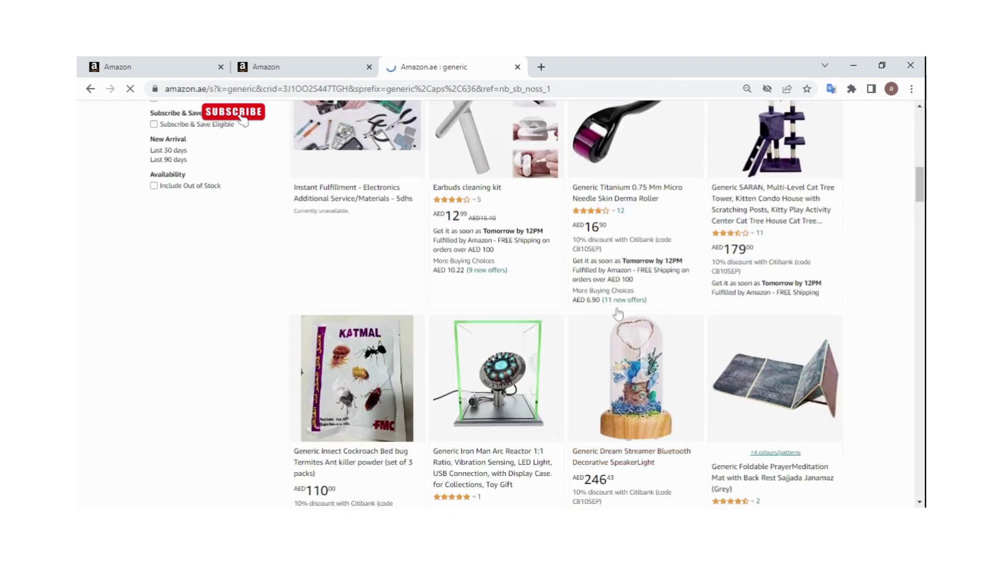
scroll(618, 313, "up", 2)
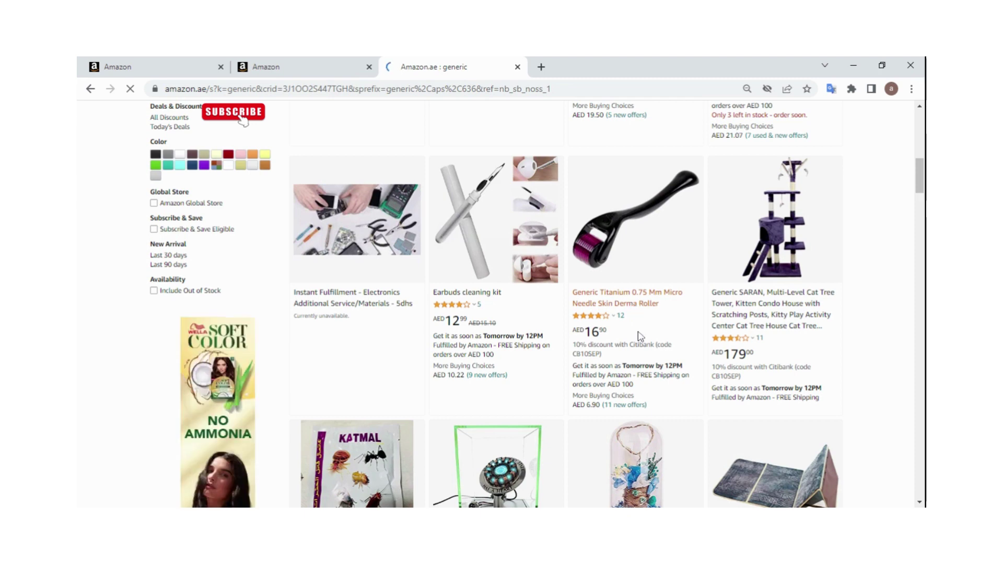
left_click(625, 303)
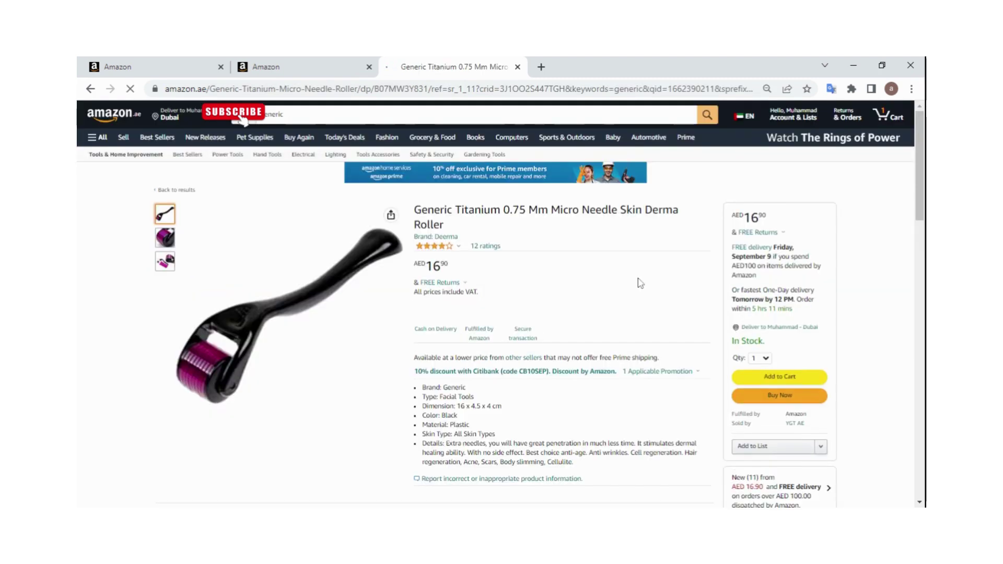
- Look through the derma roller's product details and other sellers, and start selling it on Amazon from its product page
left_click_drag(921, 196, 921, 252)
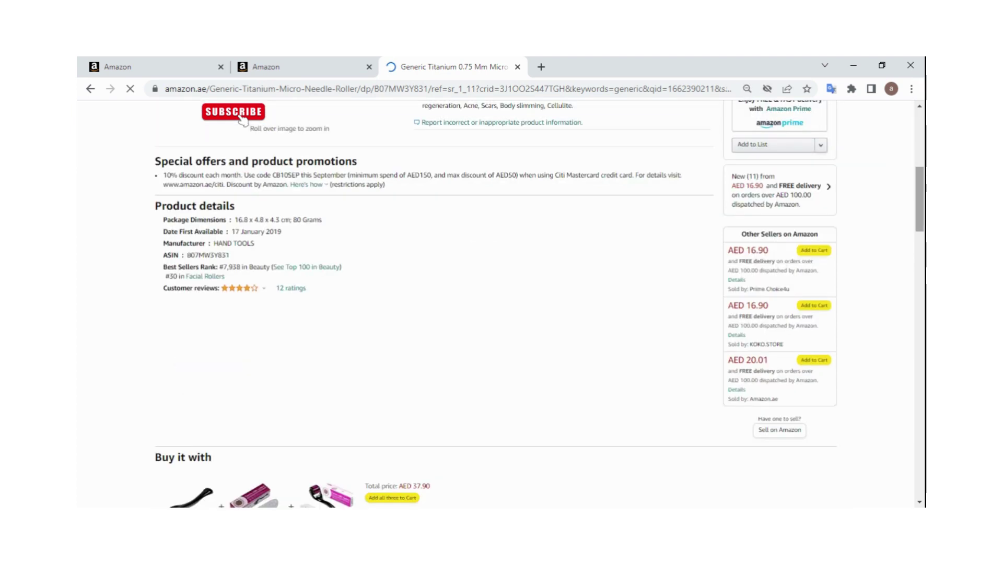
scroll(922, 125, "up", 4)
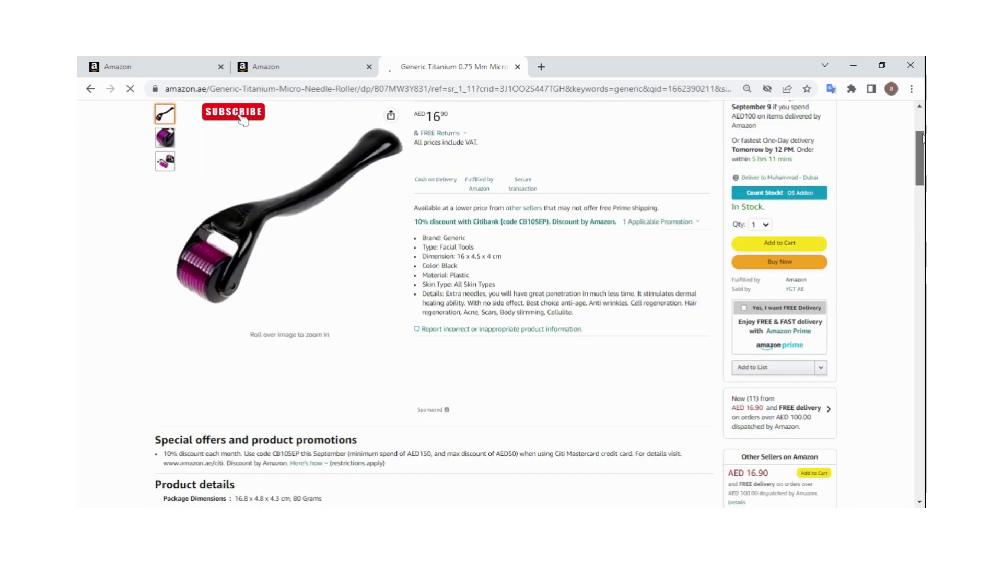
left_click_drag(922, 138, 921, 189)
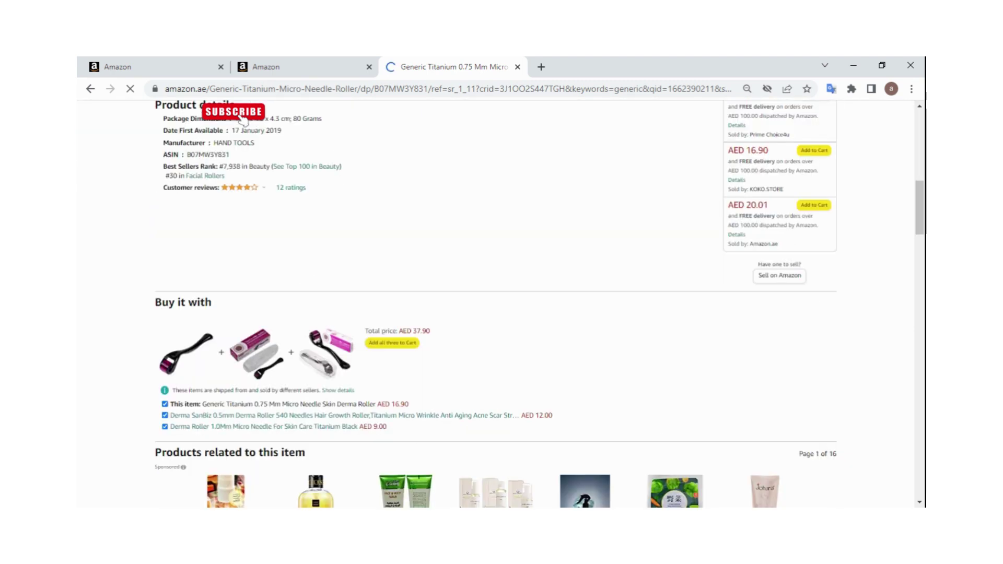
triple_click(765, 267)
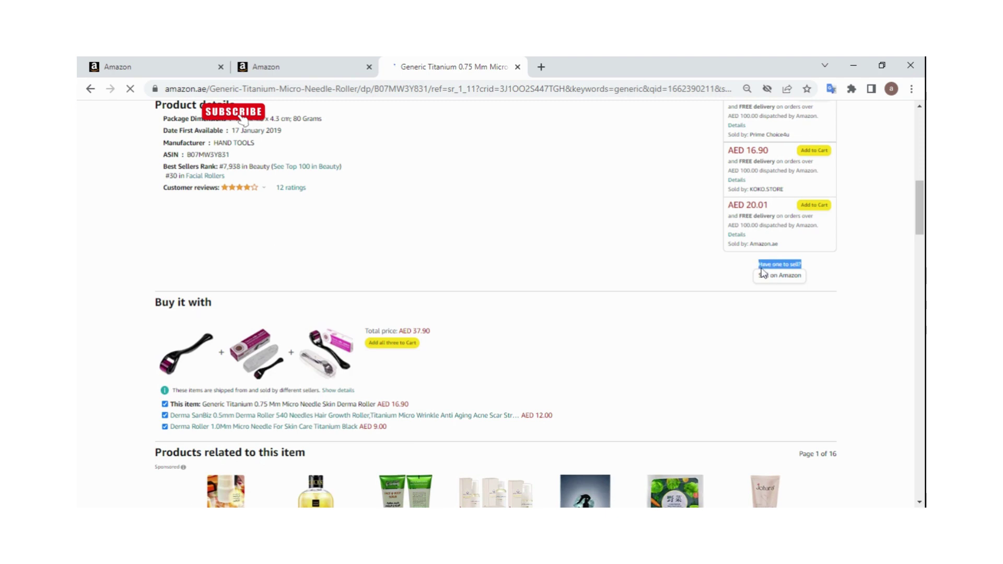
left_click(784, 293)
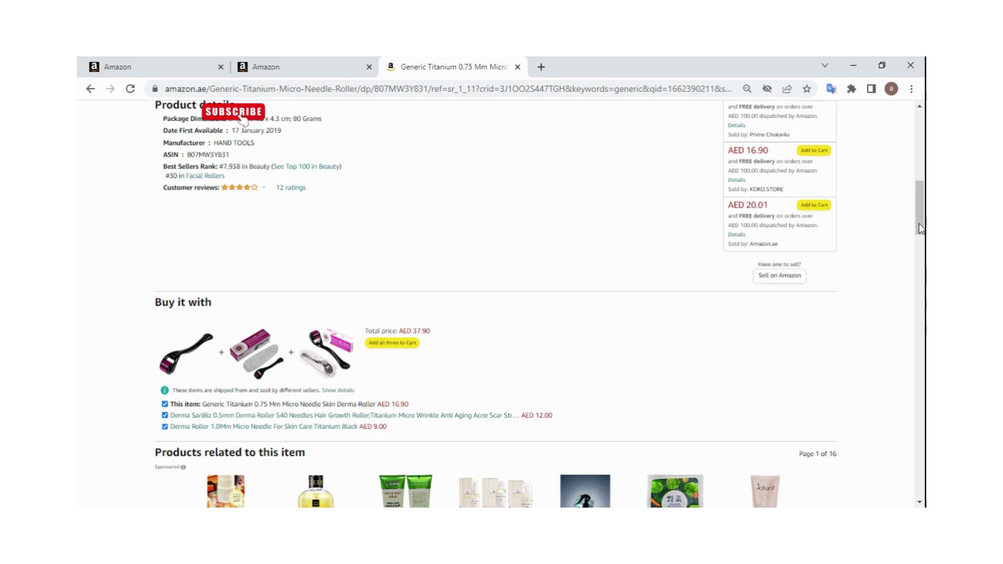
left_click_drag(920, 224, 919, 161)
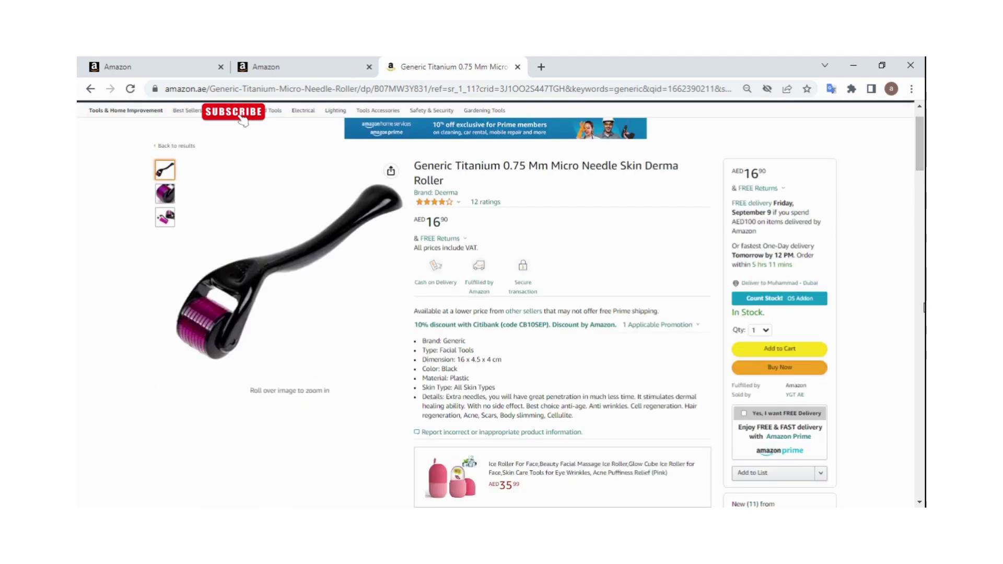
left_click_drag(921, 172, 823, 247)
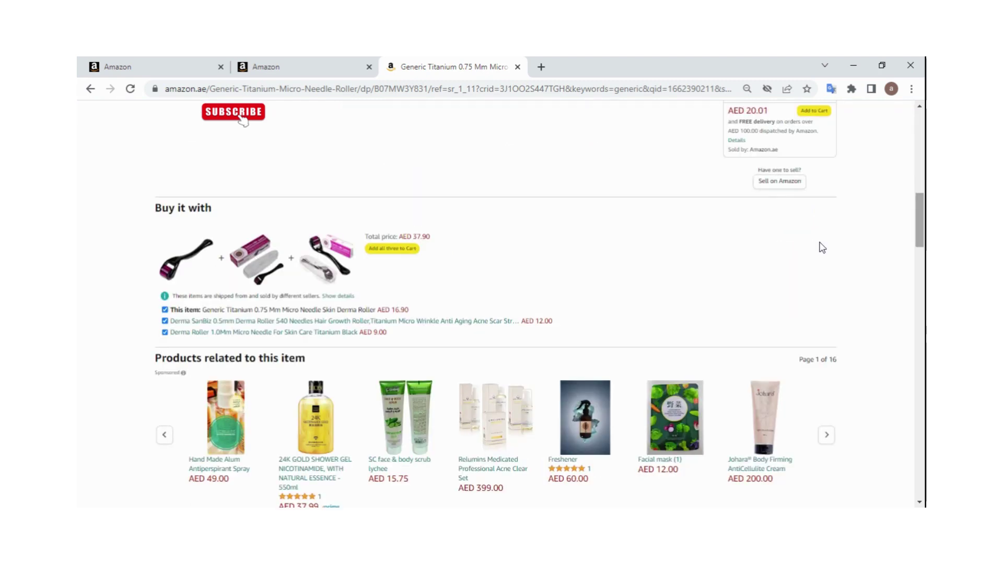
left_click(782, 186)
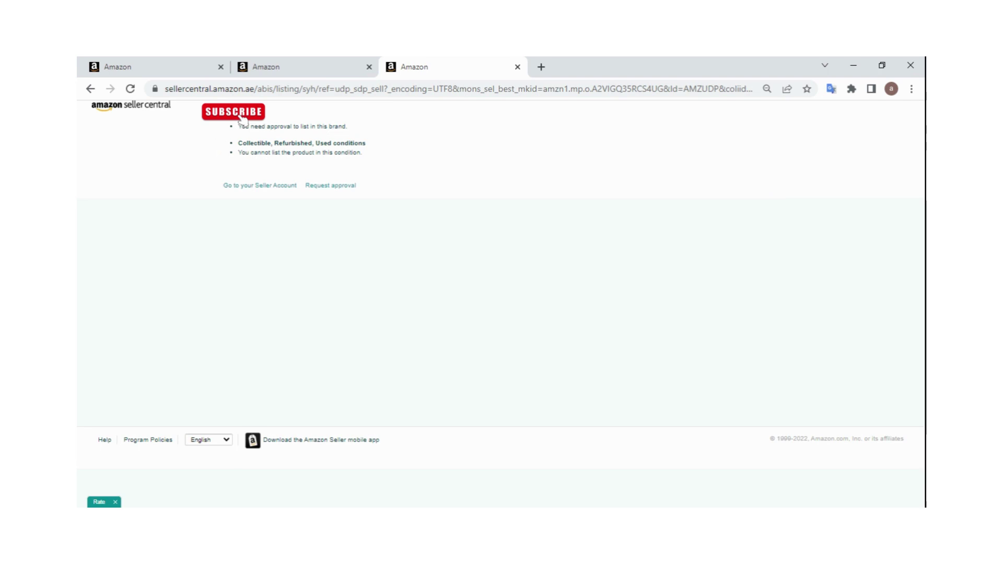
- Read the derma roller's listing restrictions and open the approval application for the Deerma brand to view its document requirements
left_click_drag(238, 127, 355, 128)
left_click(441, 184)
left_click(326, 189)
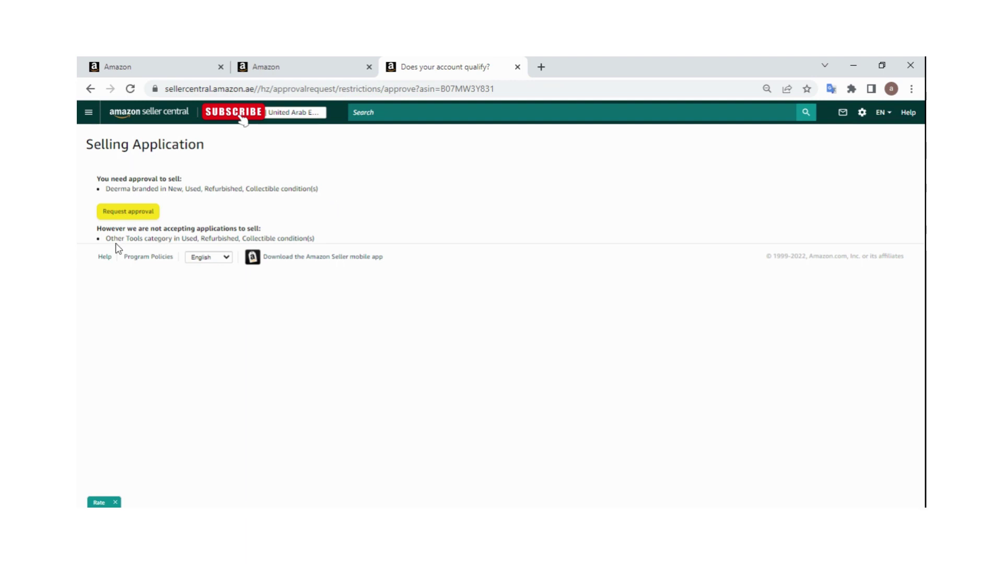
left_click(138, 209)
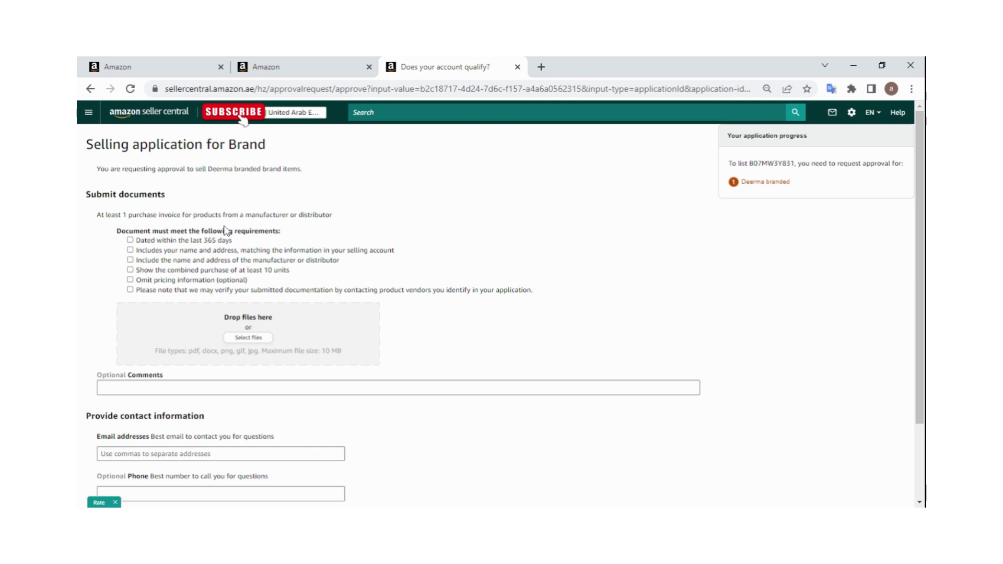
- Return to the "generic" search results and open the Generic SARAN Multi-Level Cat Tree Tower's product page
left_click(90, 89)
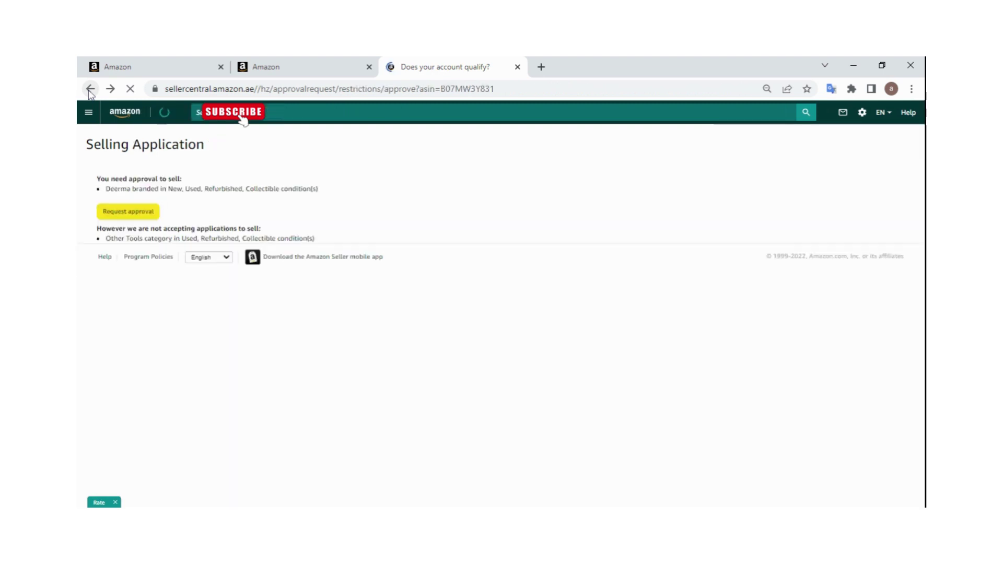
left_click(91, 88)
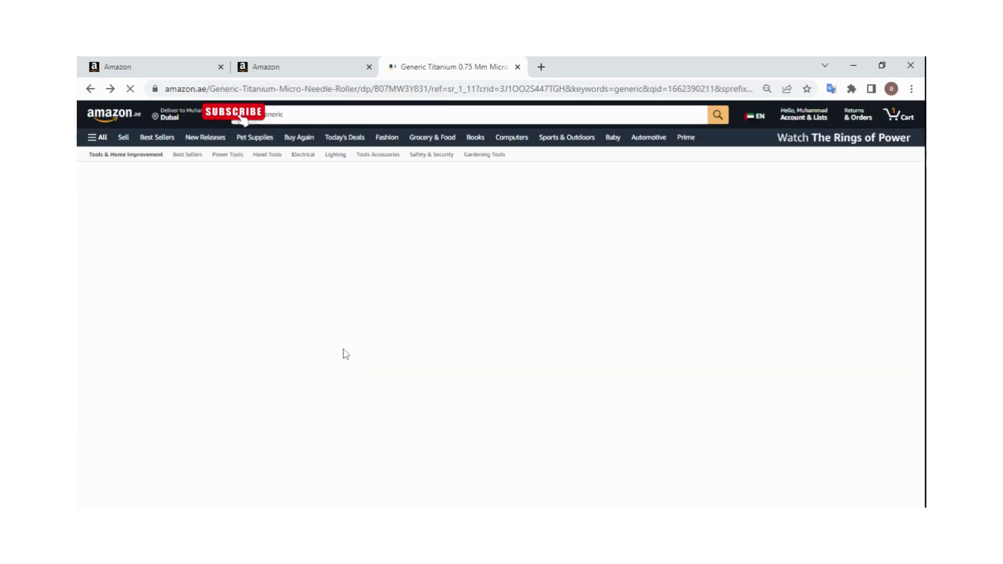
scroll(366, 376, "down", 3)
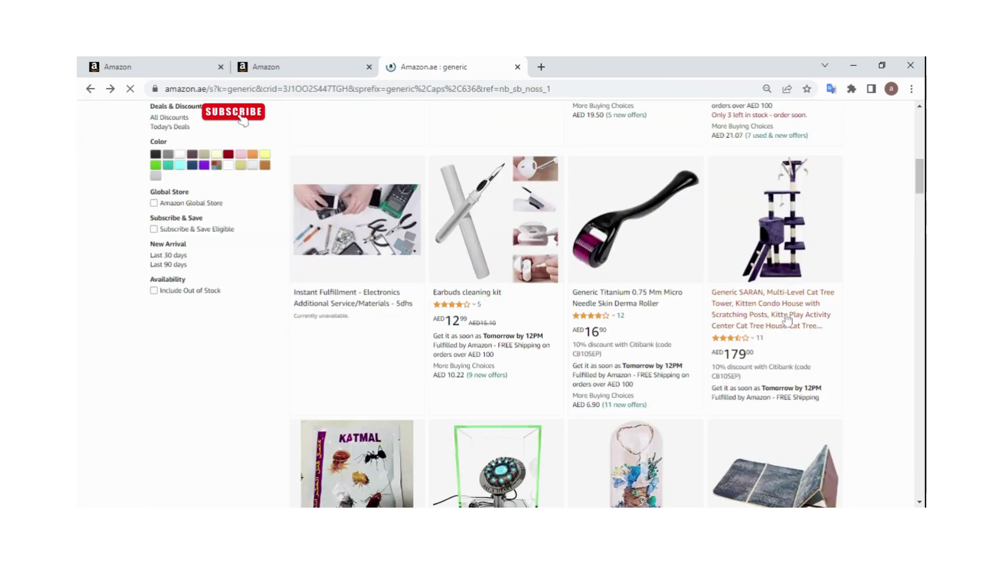
left_click(731, 355)
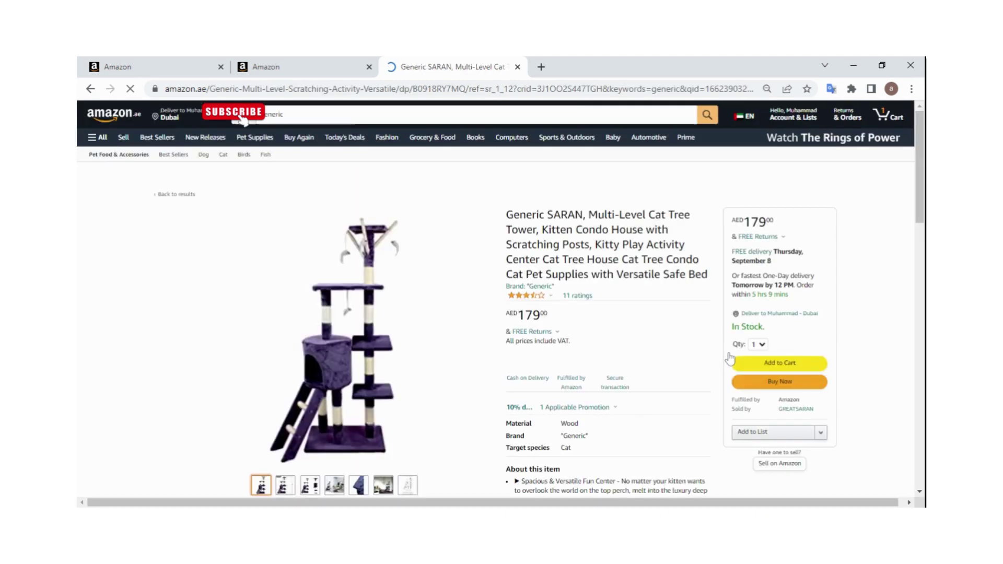
- Start selling the cat tree from its product page and look through the basic fields of its offer form
scroll(730, 359, "down", 3)
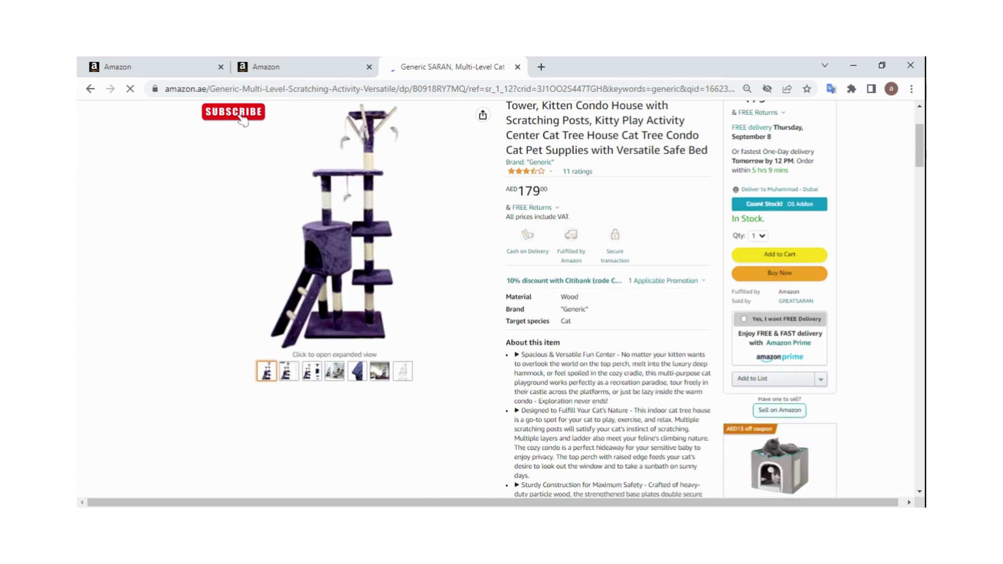
left_click(779, 410)
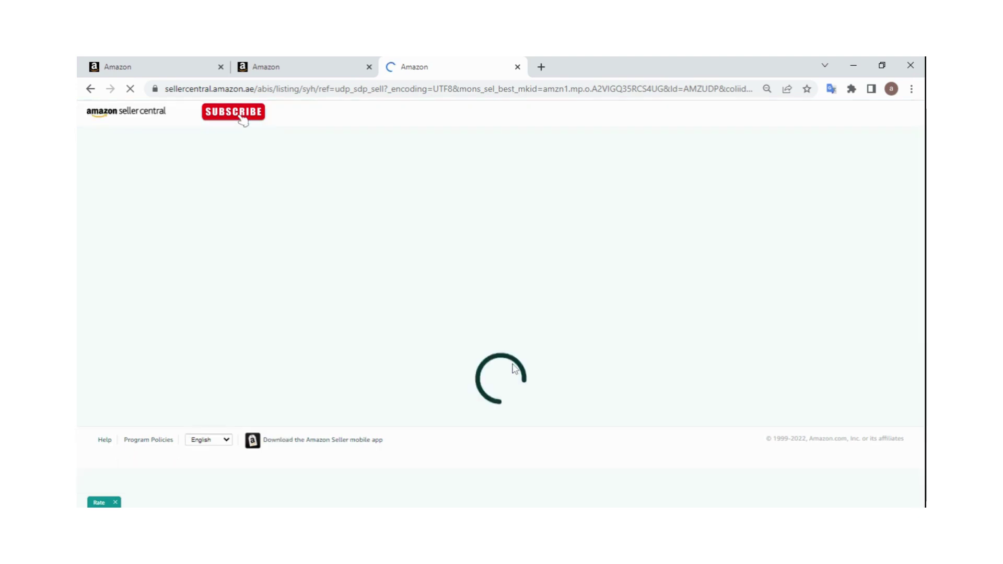
scroll(513, 369, "up", 3)
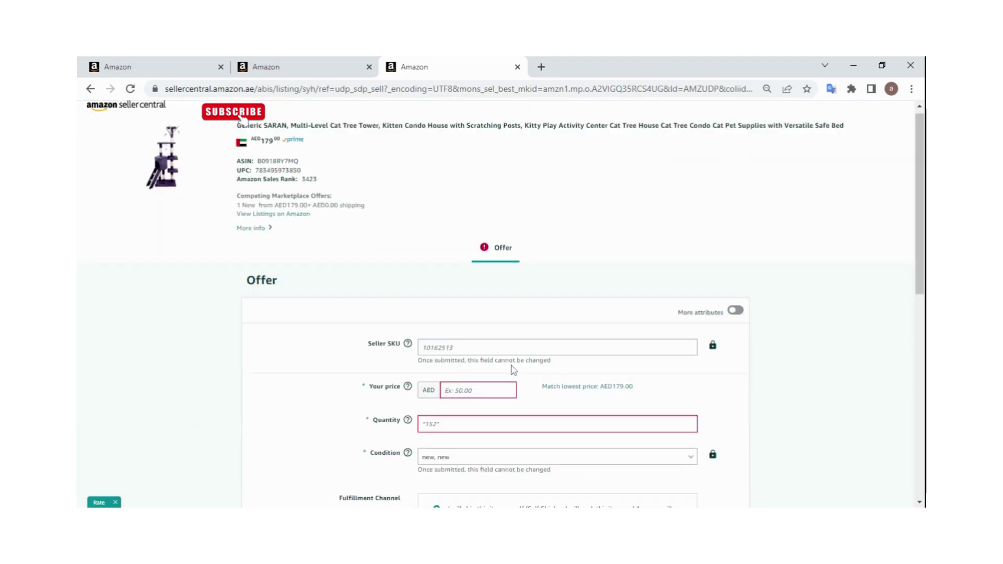
scroll(513, 369, "up", 1)
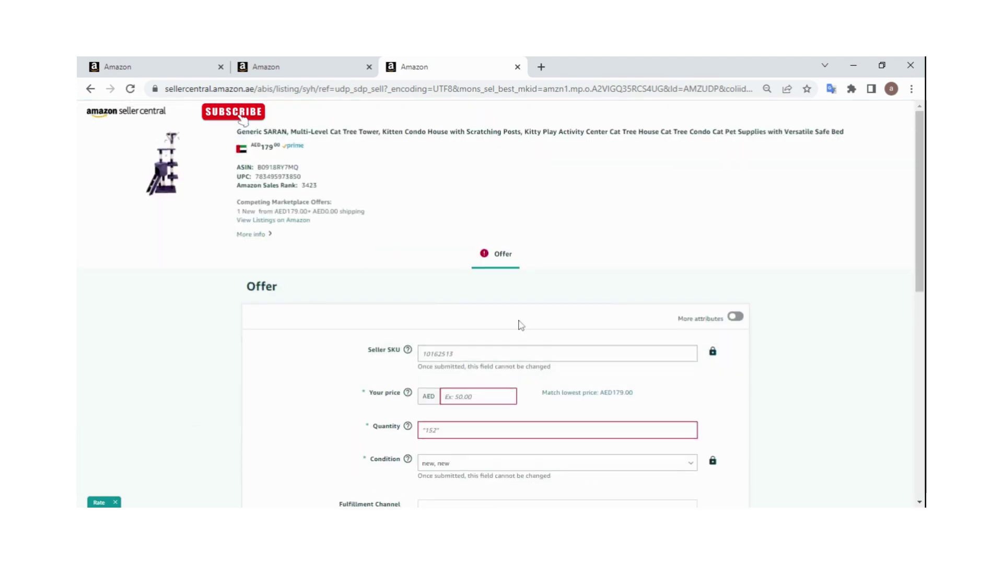
scroll(518, 324, "down", 10)
scroll(730, 217, "up", 3)
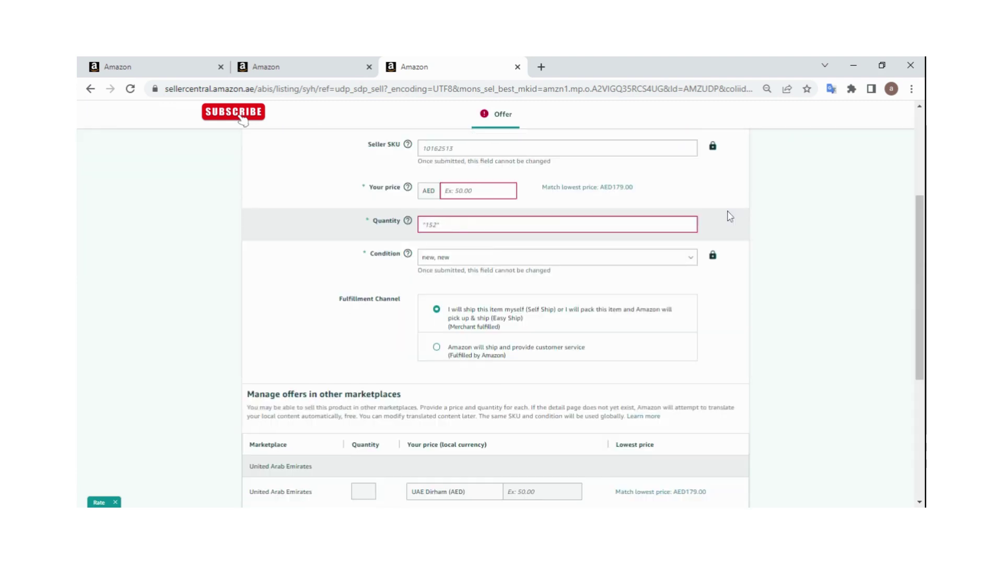
scroll(730, 217, "up", 4)
- Show the cat tree offer's additional attributes, review the form through to the other marketplaces, and return to the product page
left_click(735, 316)
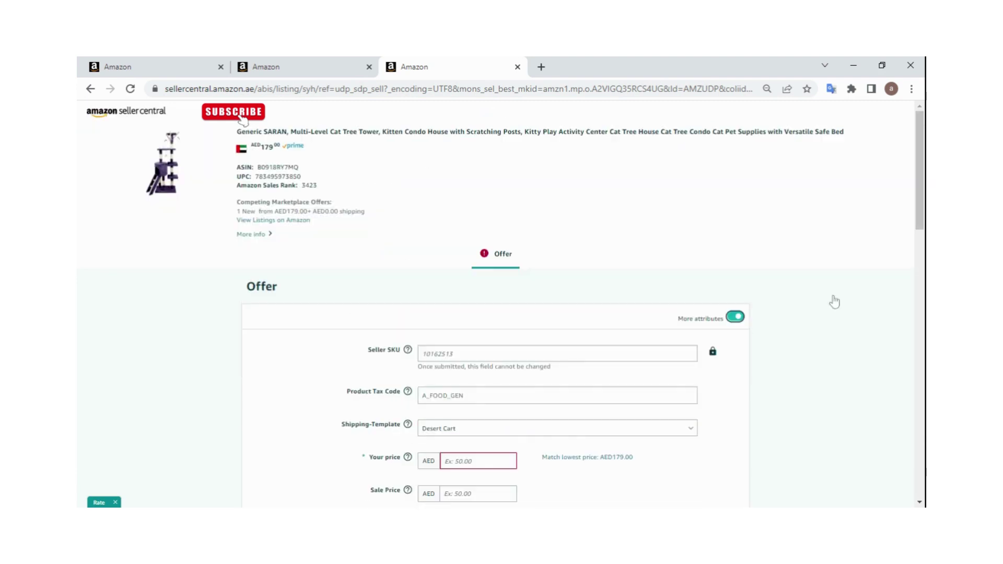
scroll(921, 181, "down", 1)
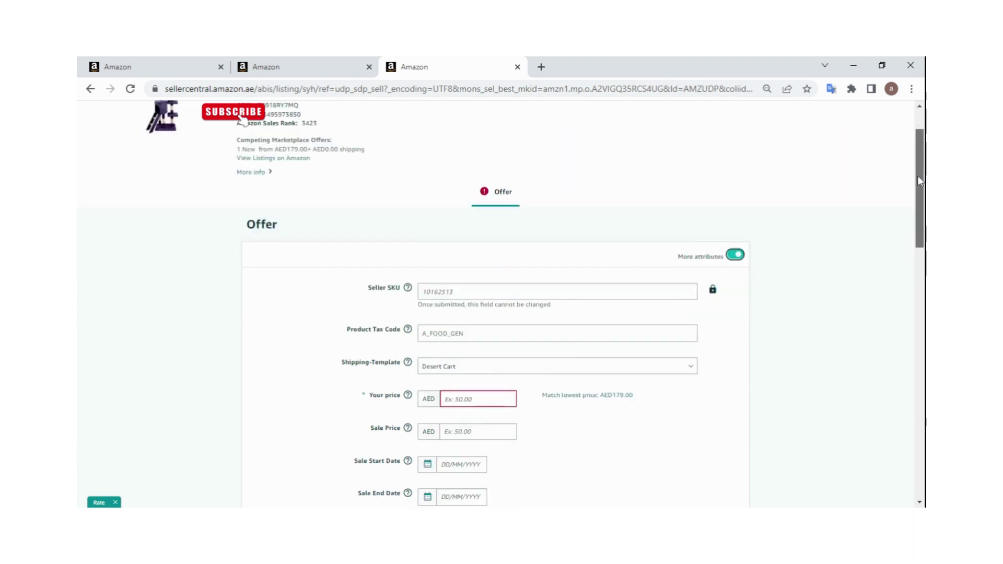
left_click_drag(921, 181, 922, 434)
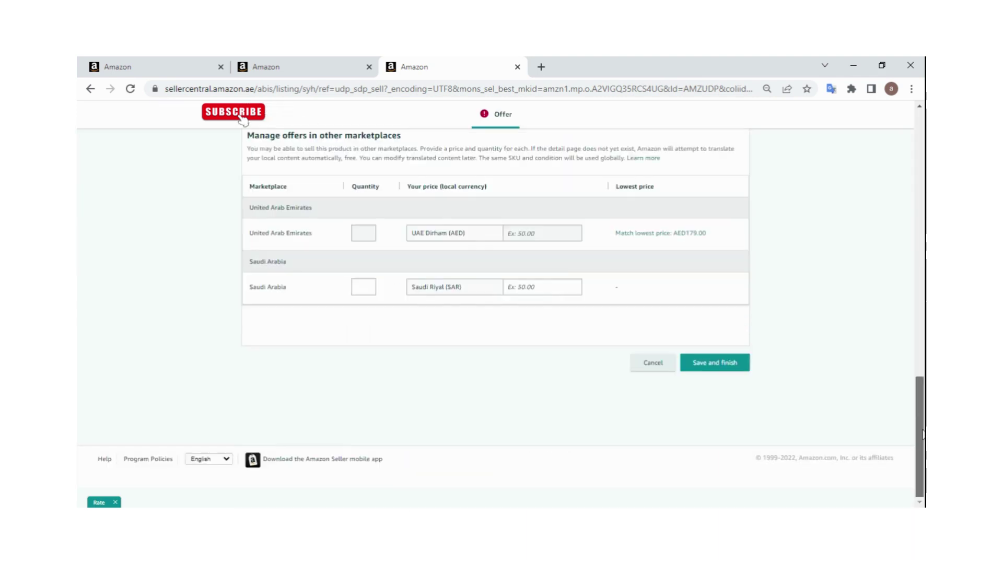
key("Home")
left_click(91, 88)
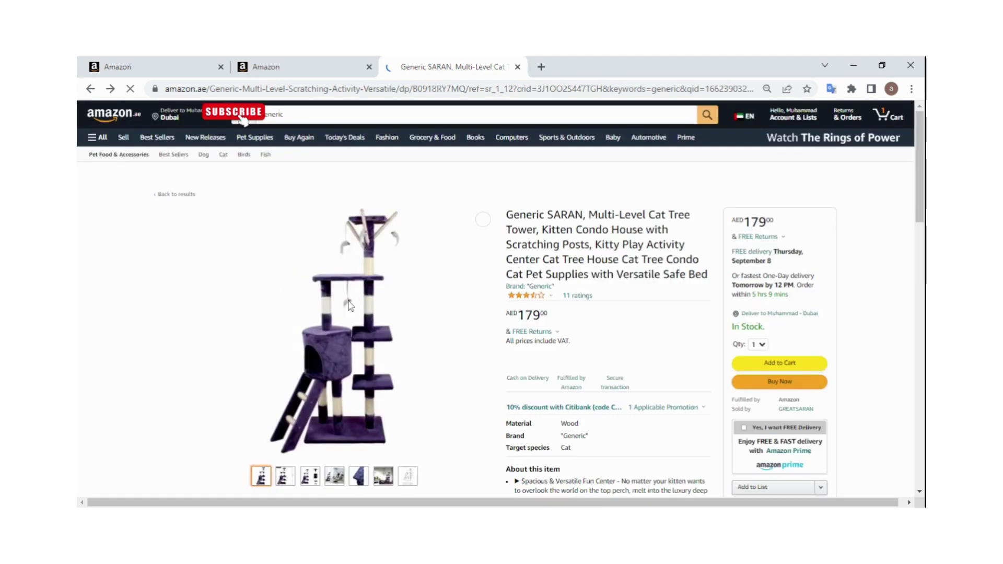
- Revisit the Seller Central catalog search and the Manage Inventory page, and look over the Catalog and Inventory navigation options
left_click(198, 72)
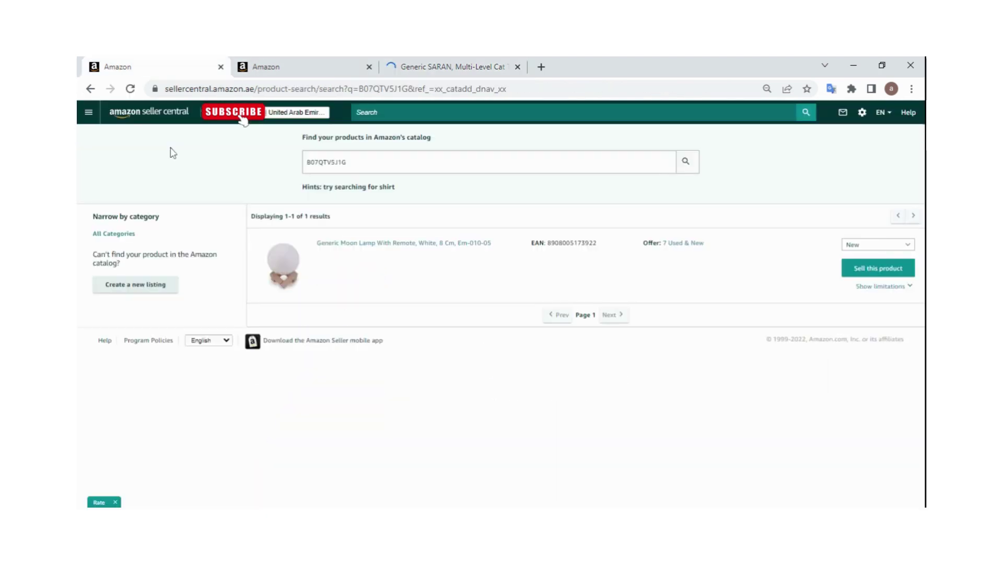
left_click(152, 111)
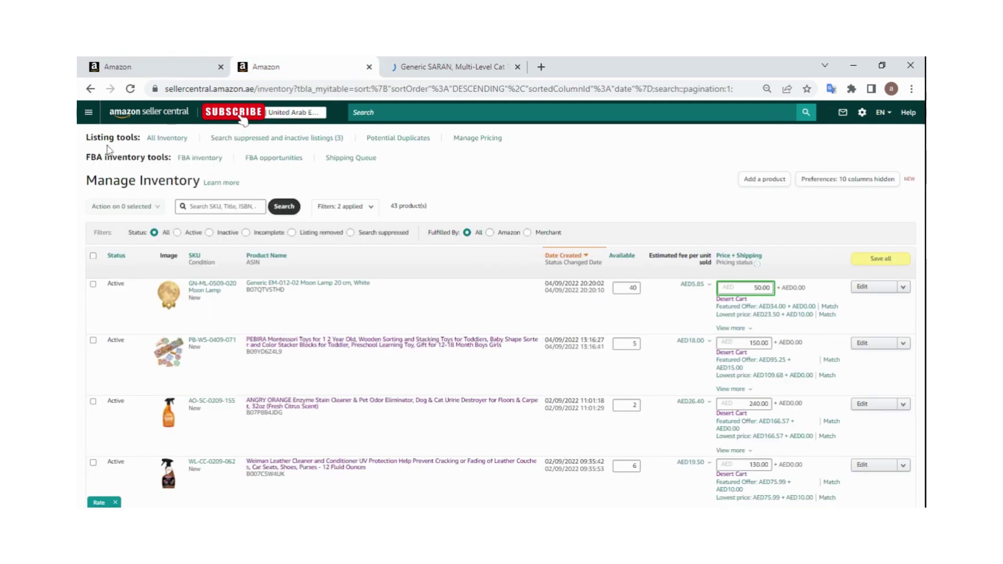
left_click(88, 113)
mouse_move(193, 143)
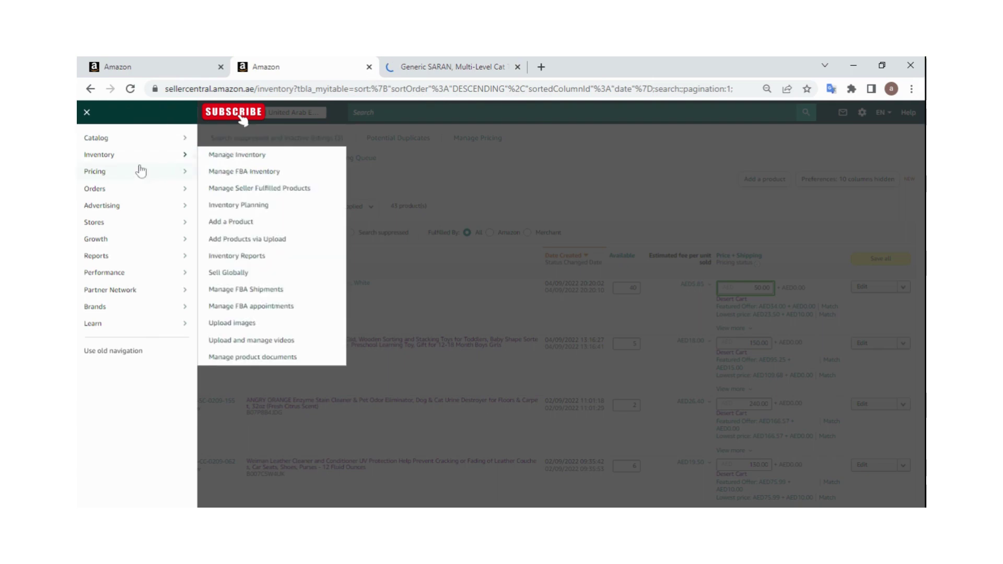
left_click(241, 190)
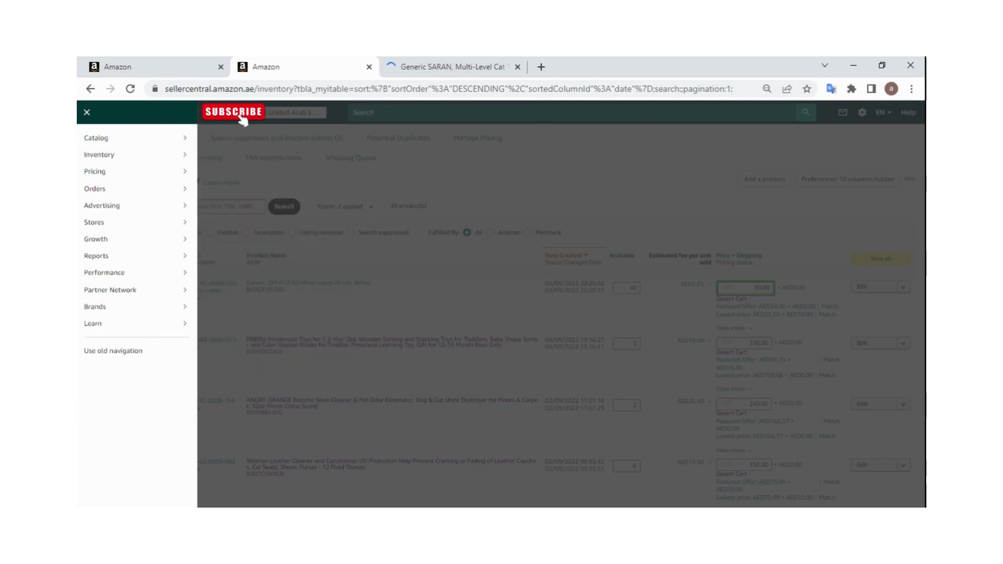
- Return to the cat tree's product page and start its Seller Central offer again
key("ctrl+Tab")
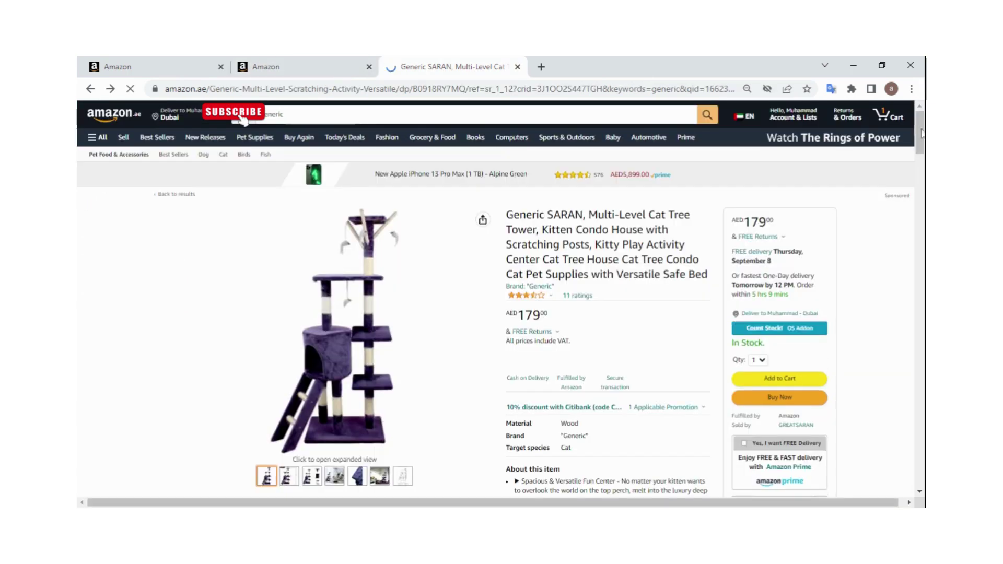
scroll(243, 121, "down", 3)
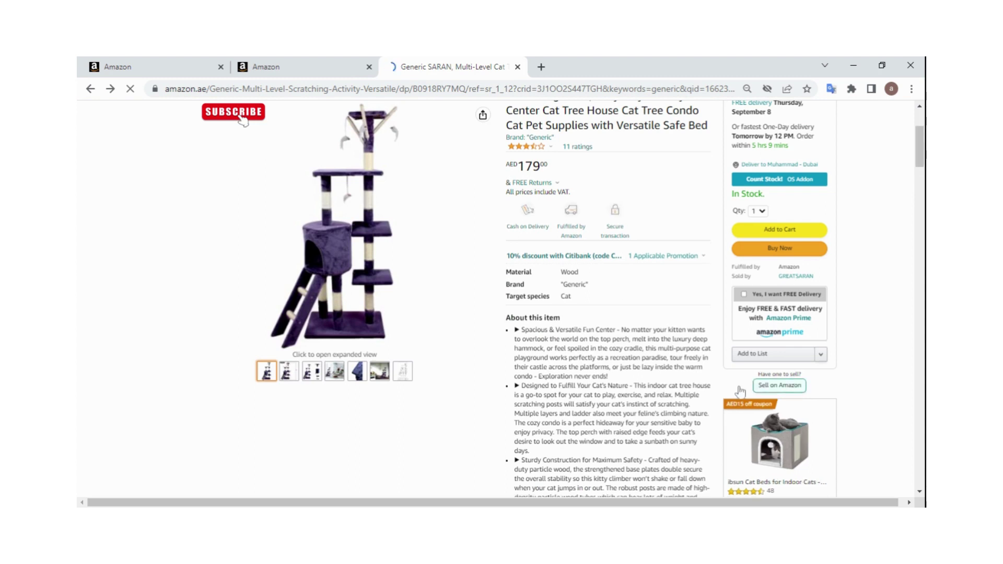
left_click(759, 386)
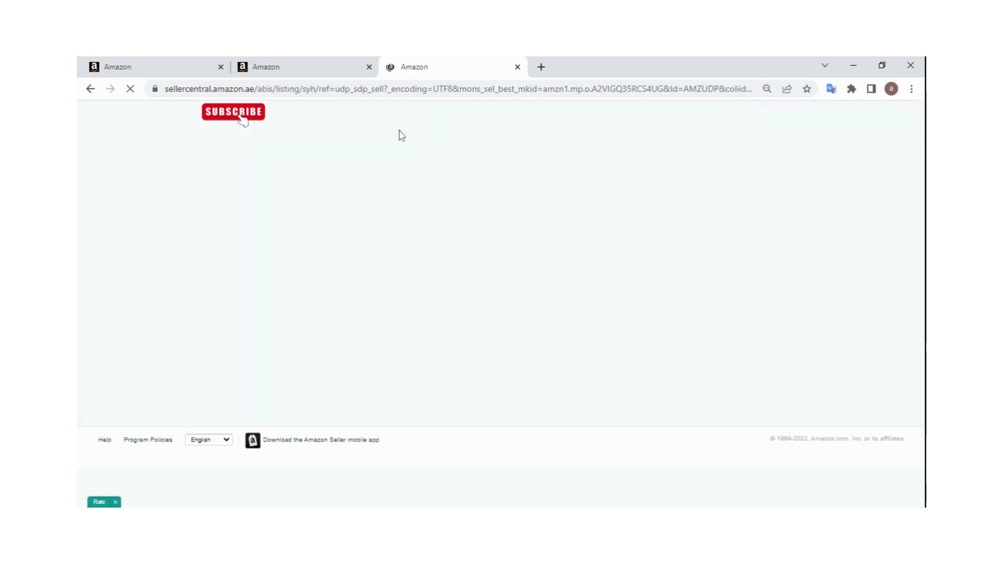